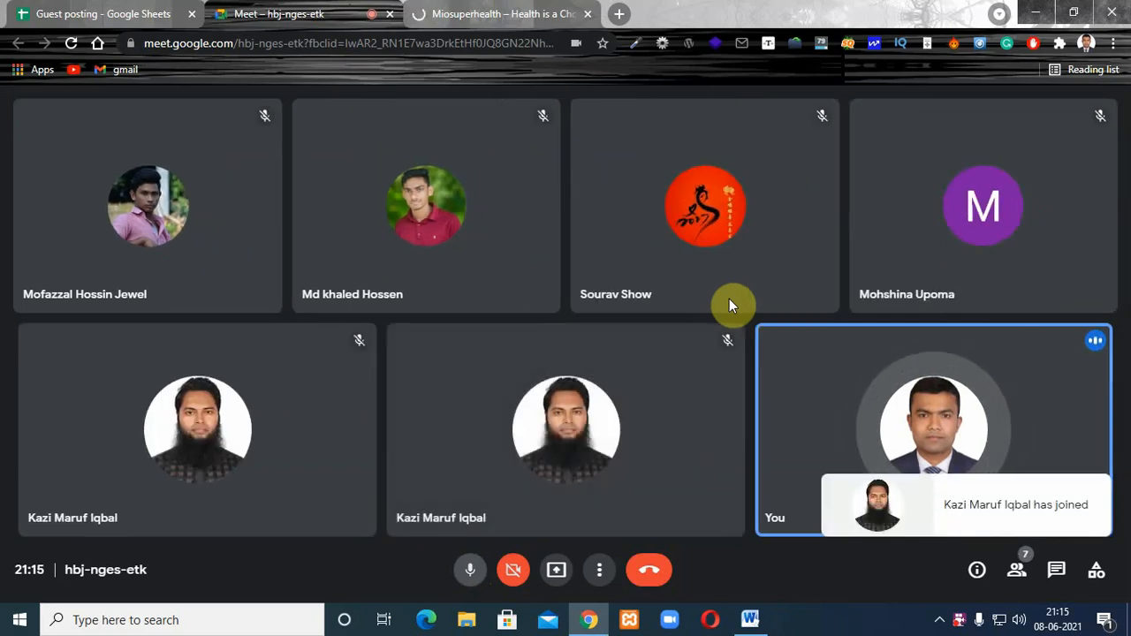
- Switch to the guest post Word document and copy the miosuperhealth.com link from its first paragraph
click(486, 14)
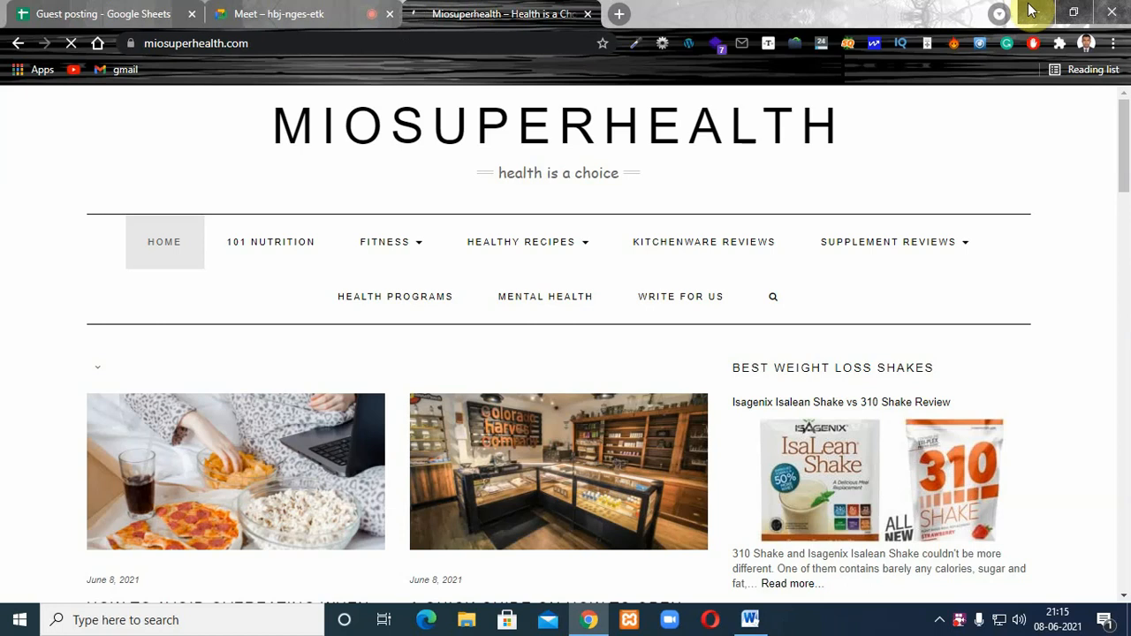
click(1035, 13)
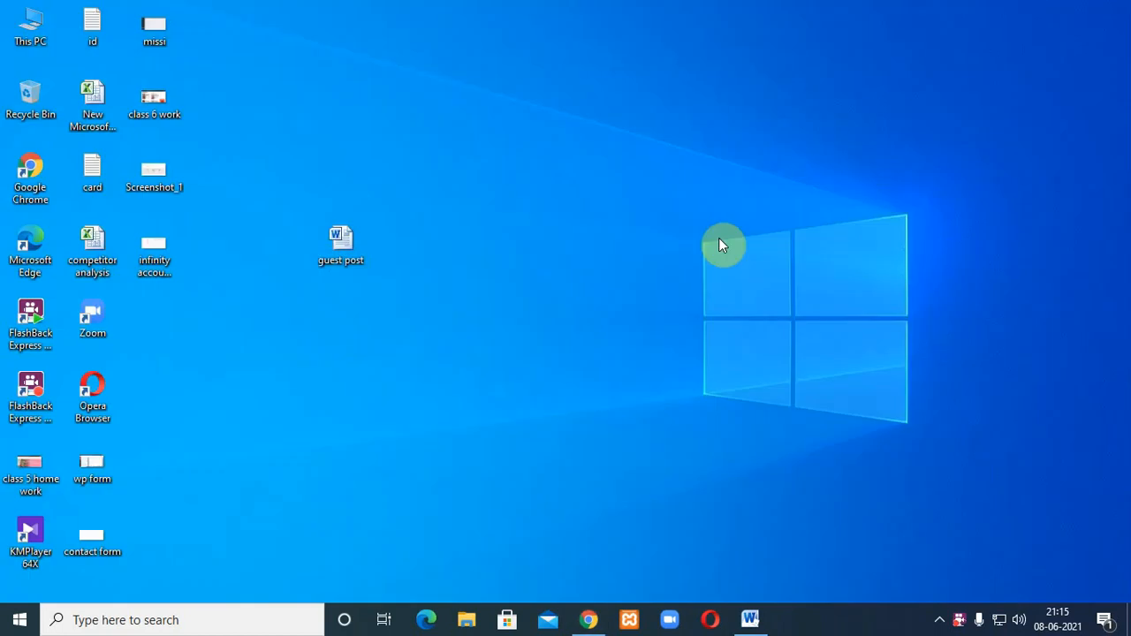
click(751, 618)
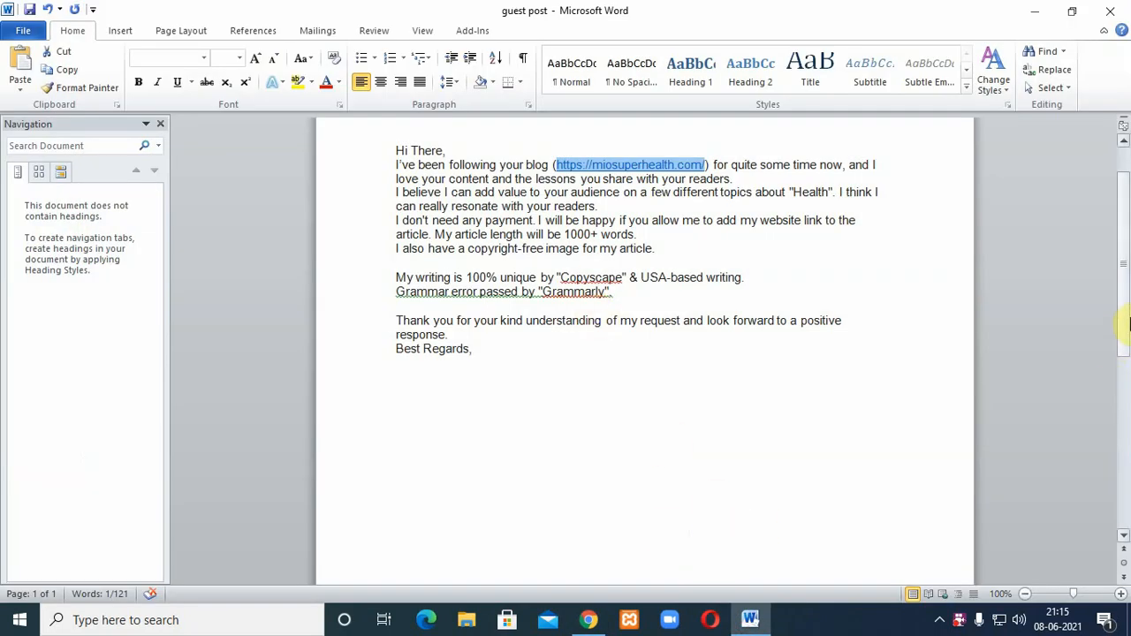
scroll(591, 289, up, 2)
click(657, 233)
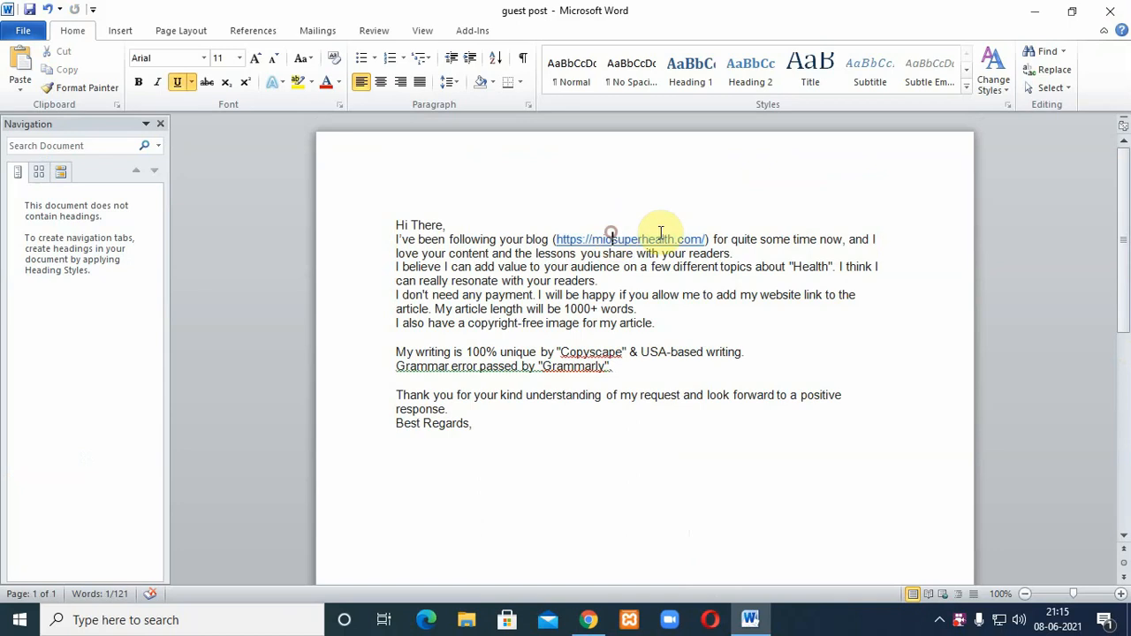
drag(709, 239, 583, 243)
right_click(583, 243)
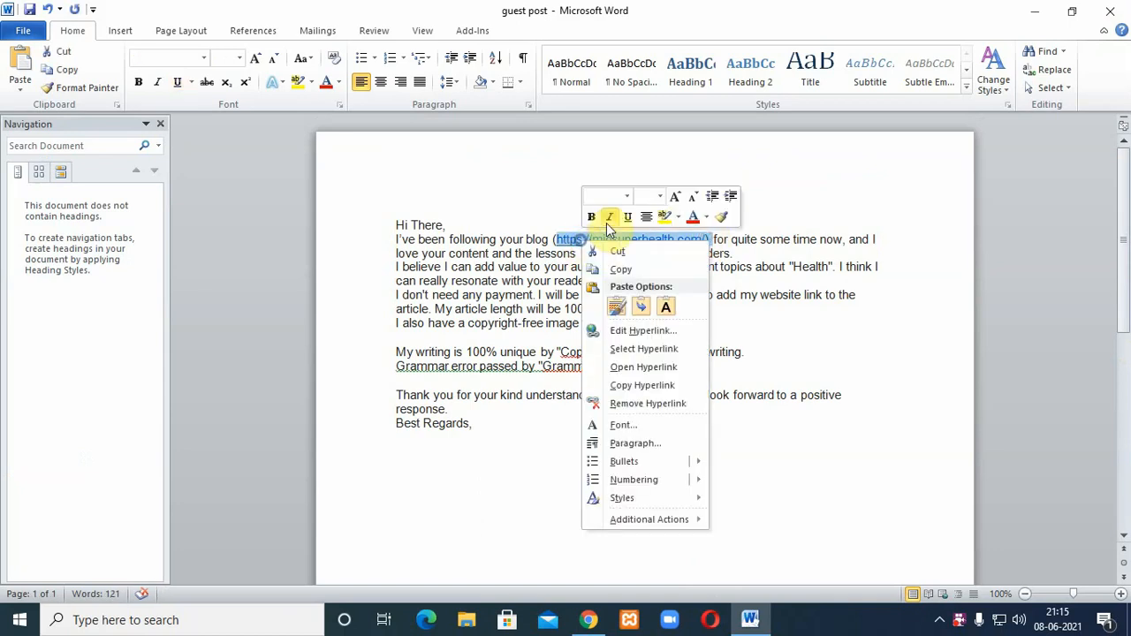
click(618, 263)
click(1033, 13)
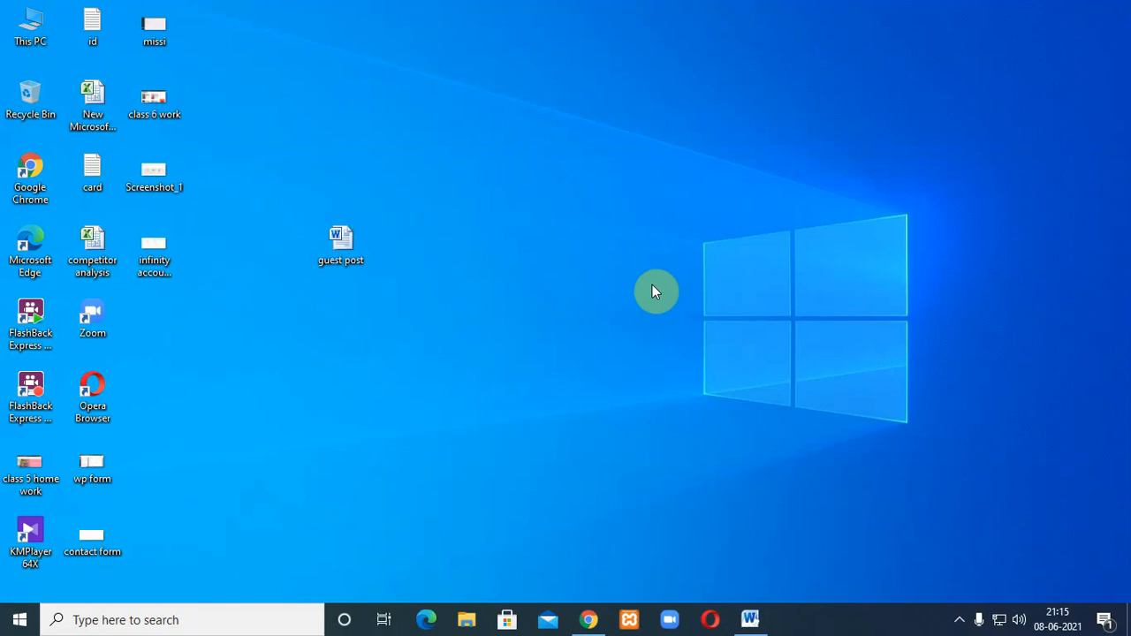
- Switch back to Chrome, open a blank browser tab and return to the Miosuperhealth home page
click(589, 620)
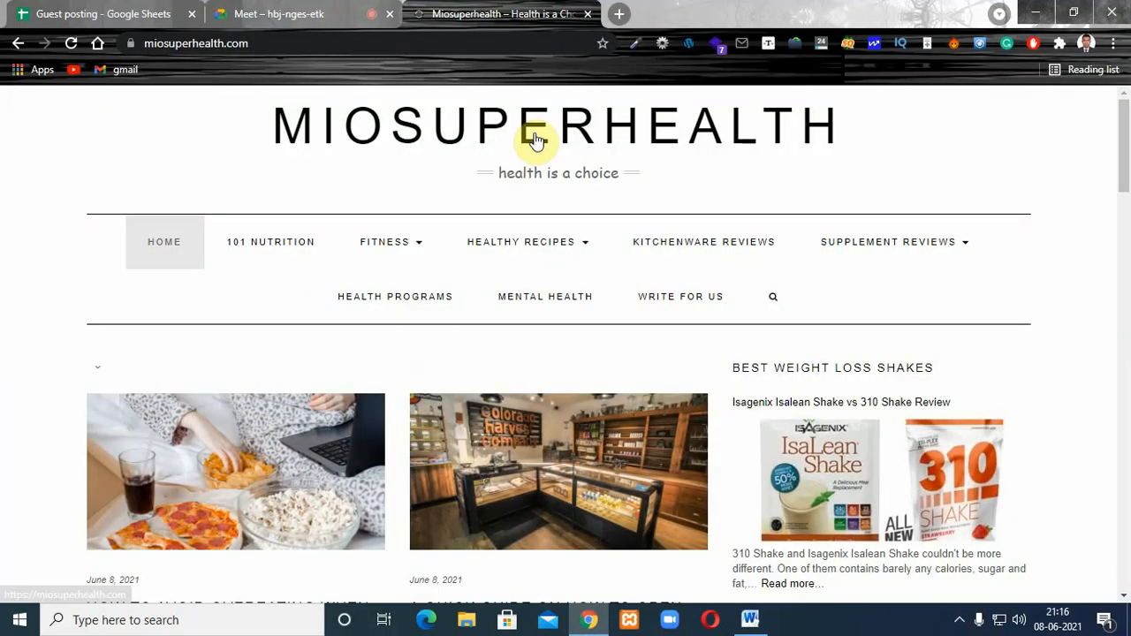
click(275, 14)
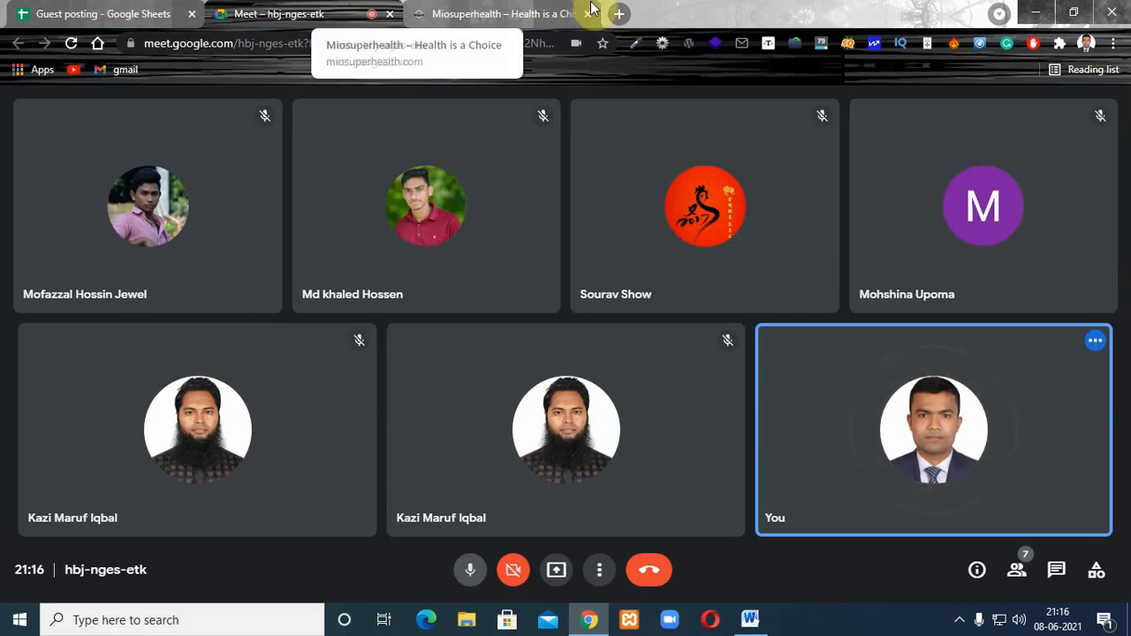
click(619, 15)
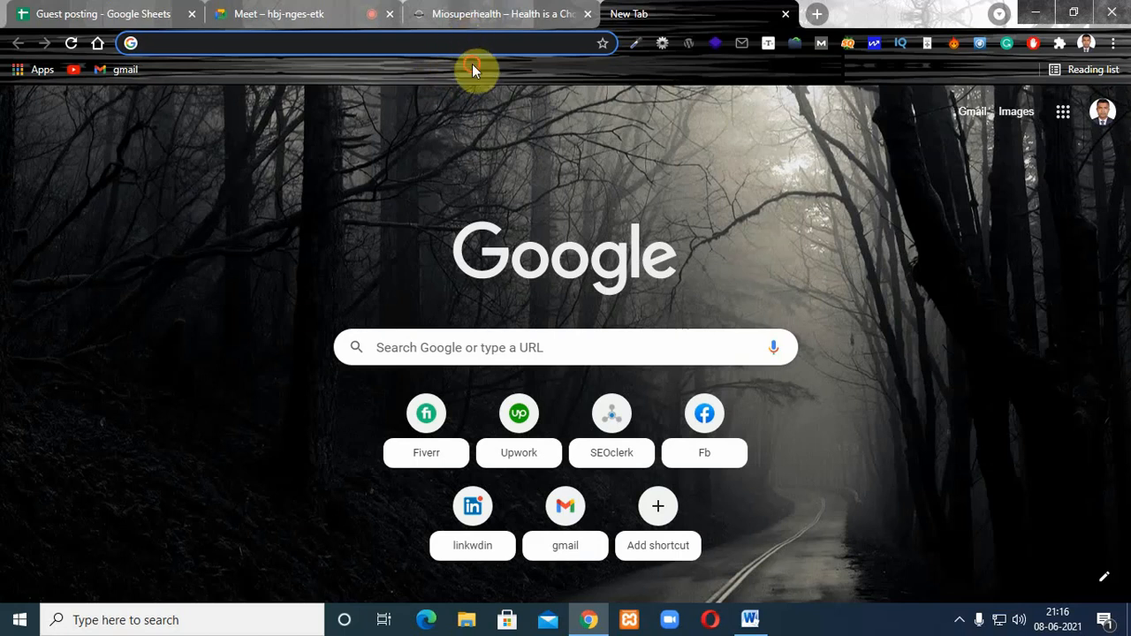
click(477, 15)
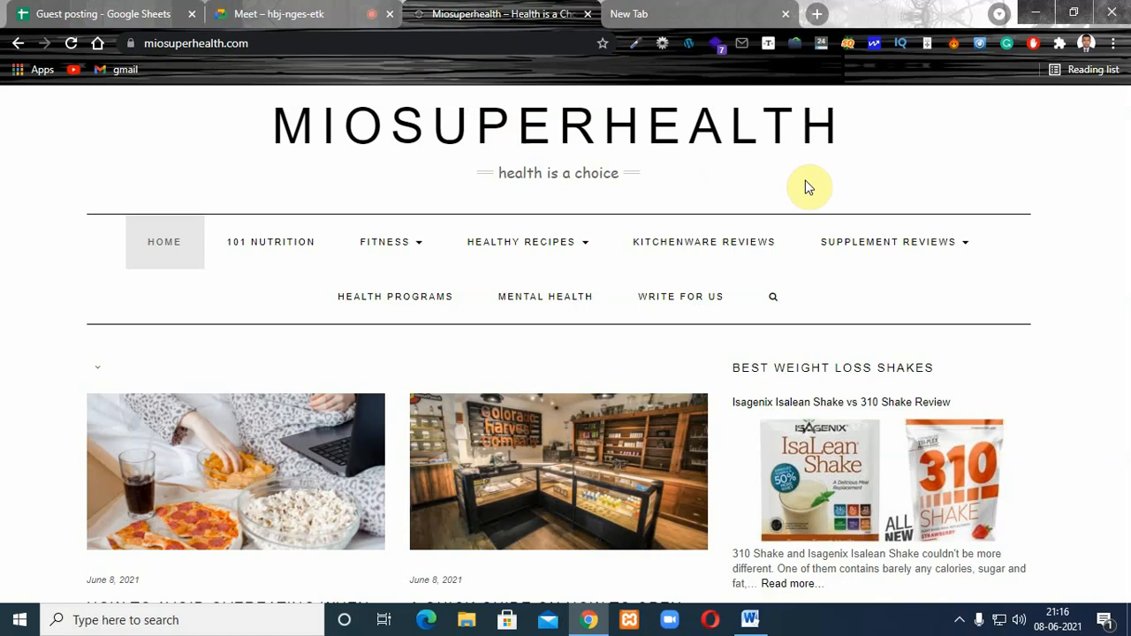
- Present the entire screen in the Google Meet call, show the Miosuperhealth site and hide the sharing notice
click(318, 14)
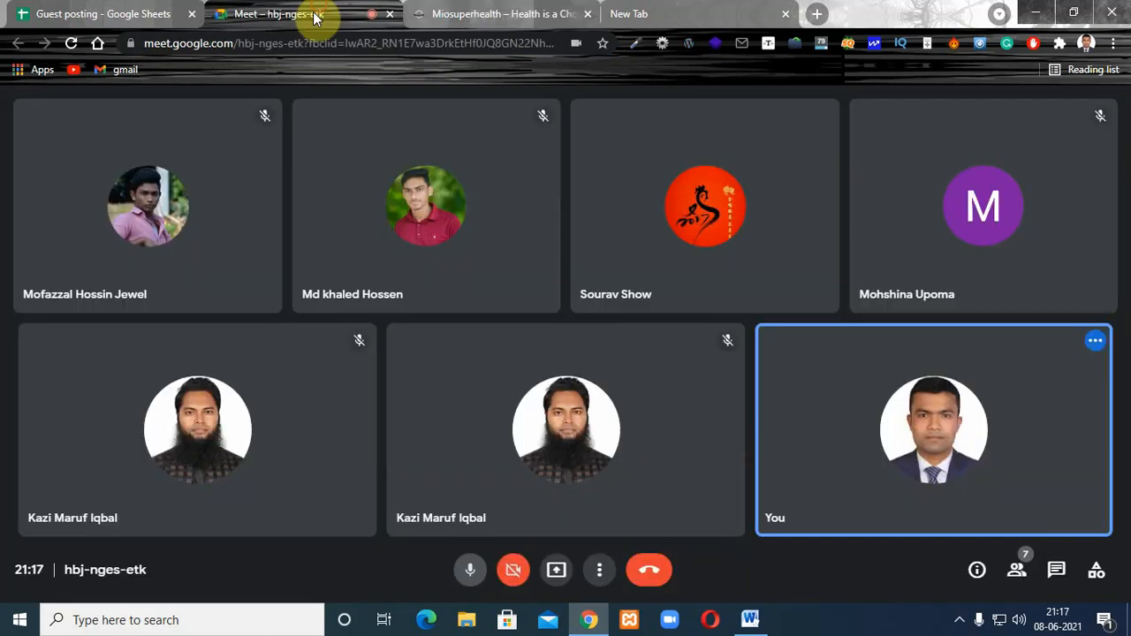
click(556, 570)
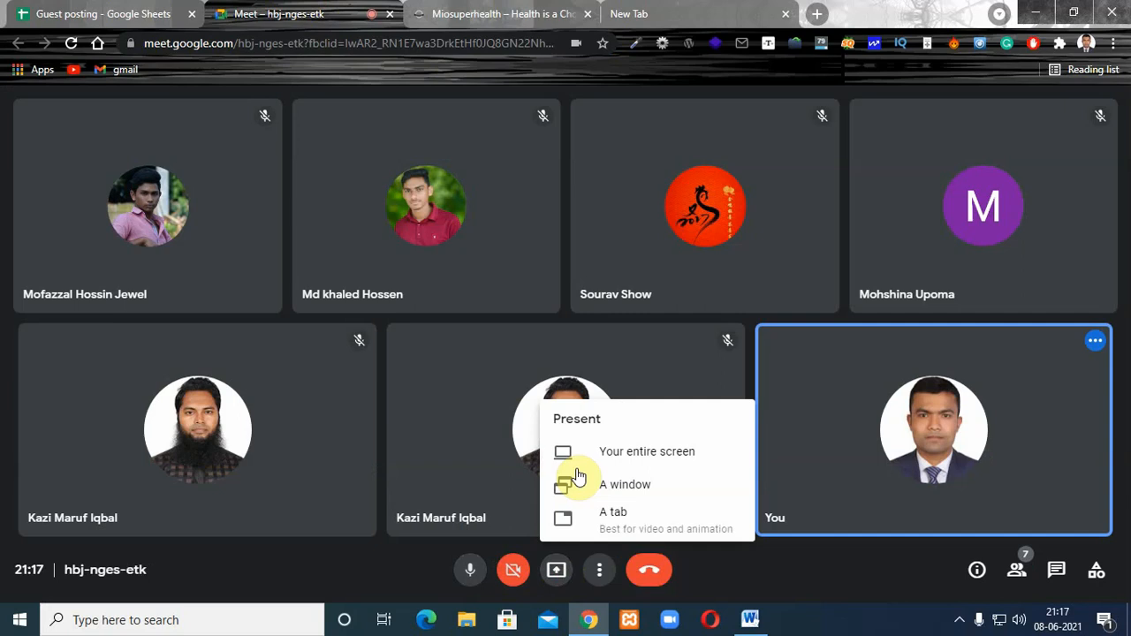
click(622, 451)
click(477, 203)
click(707, 384)
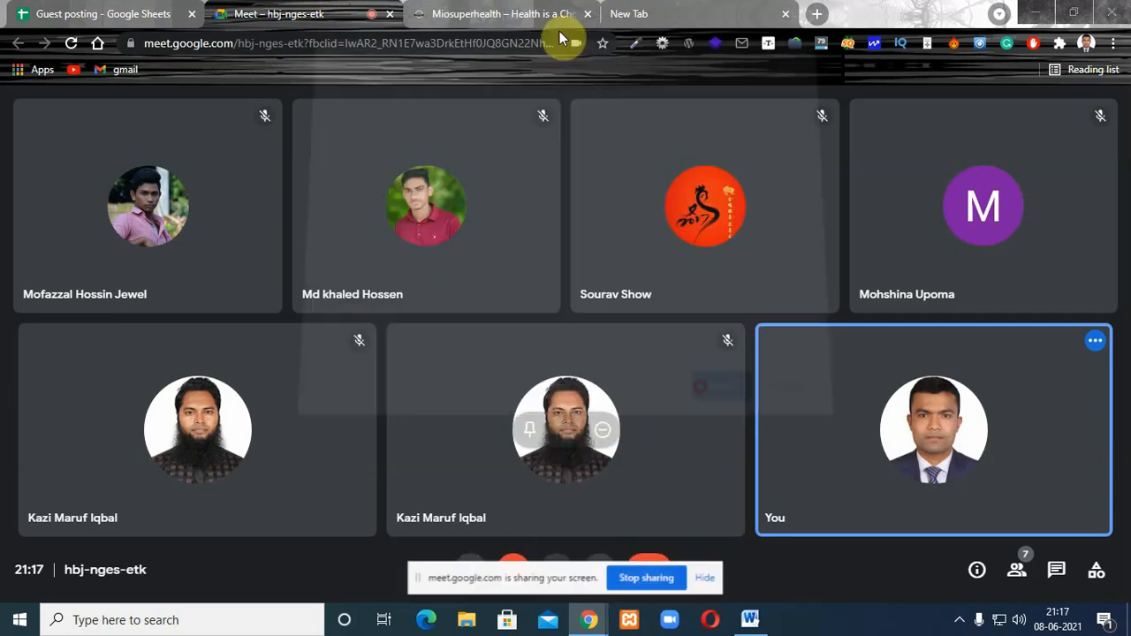
click(478, 14)
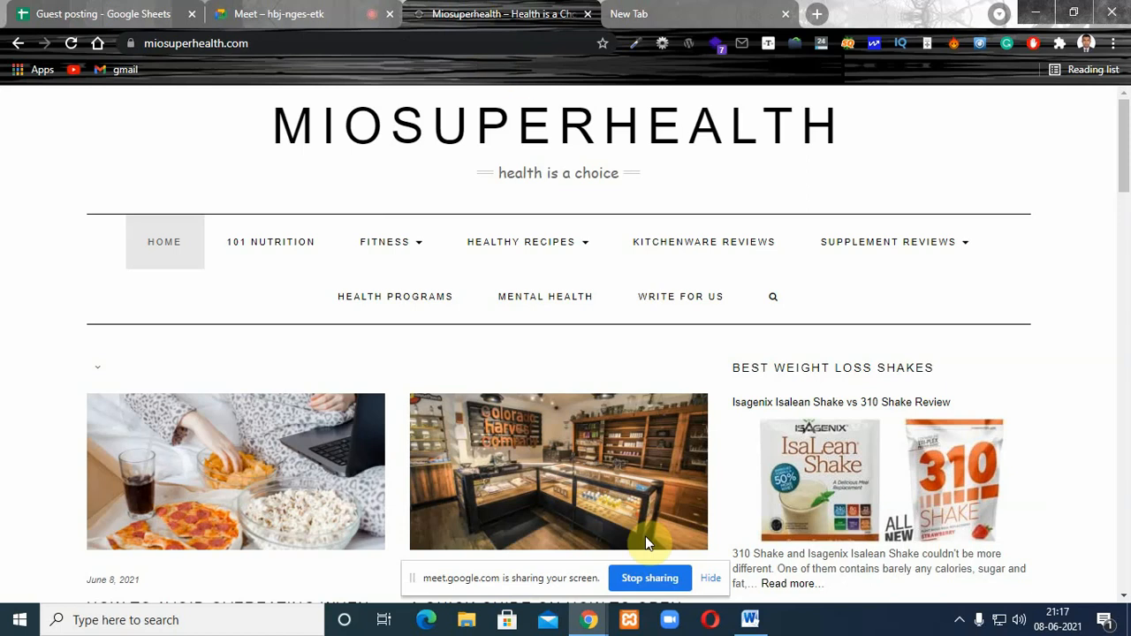
click(709, 579)
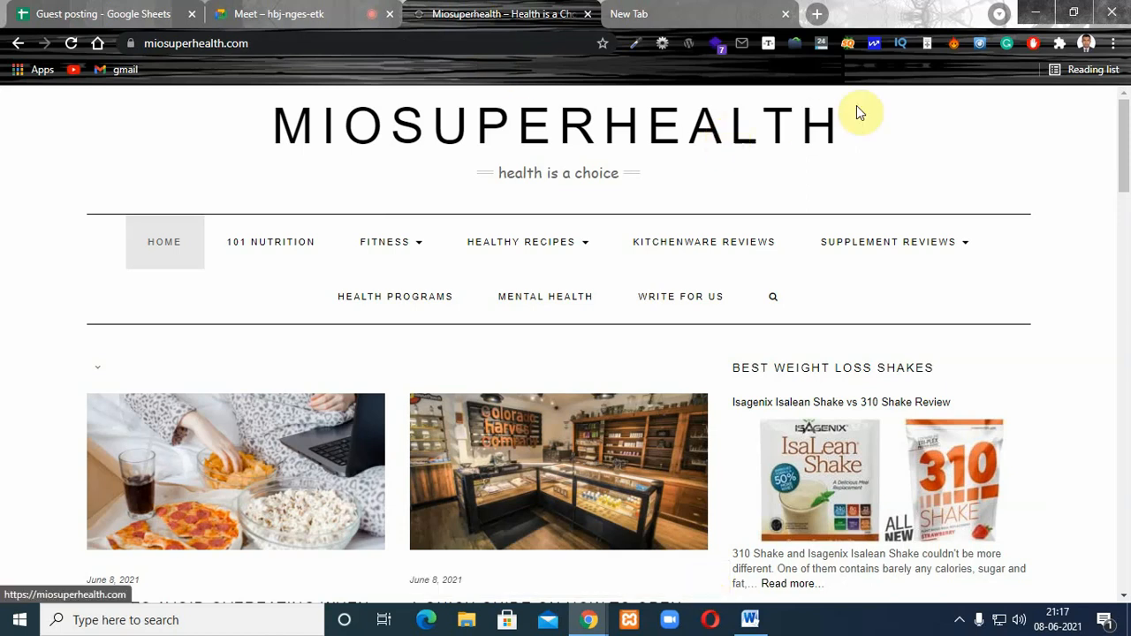
- Look over the Miosuperhealth home page and open the site's Write for Us page
click(859, 72)
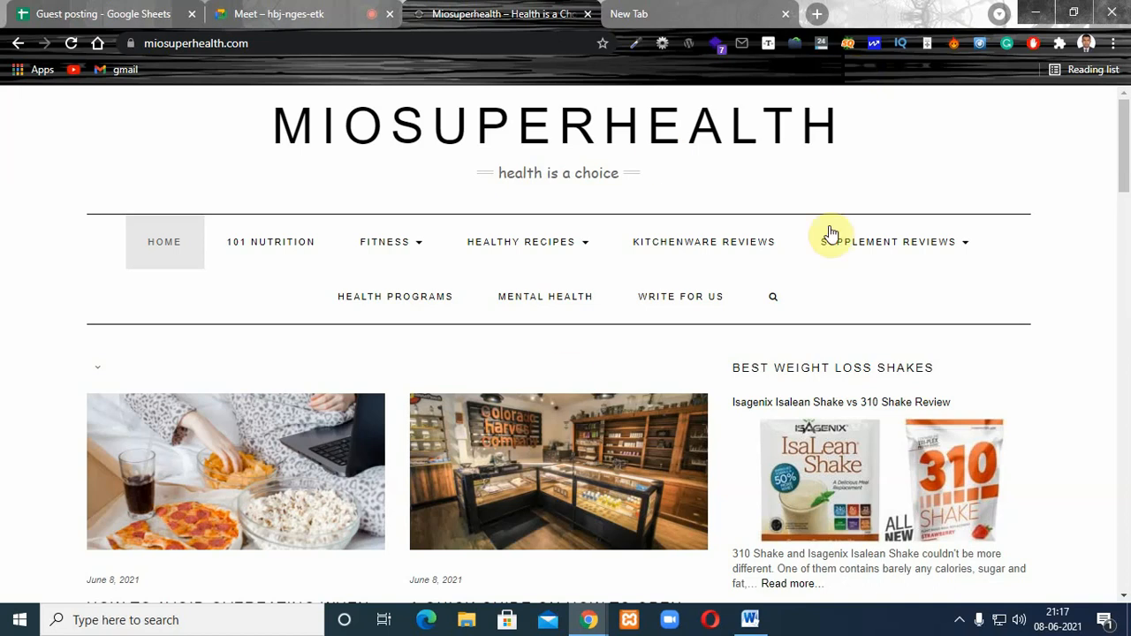
drag(1126, 130, 1127, 99)
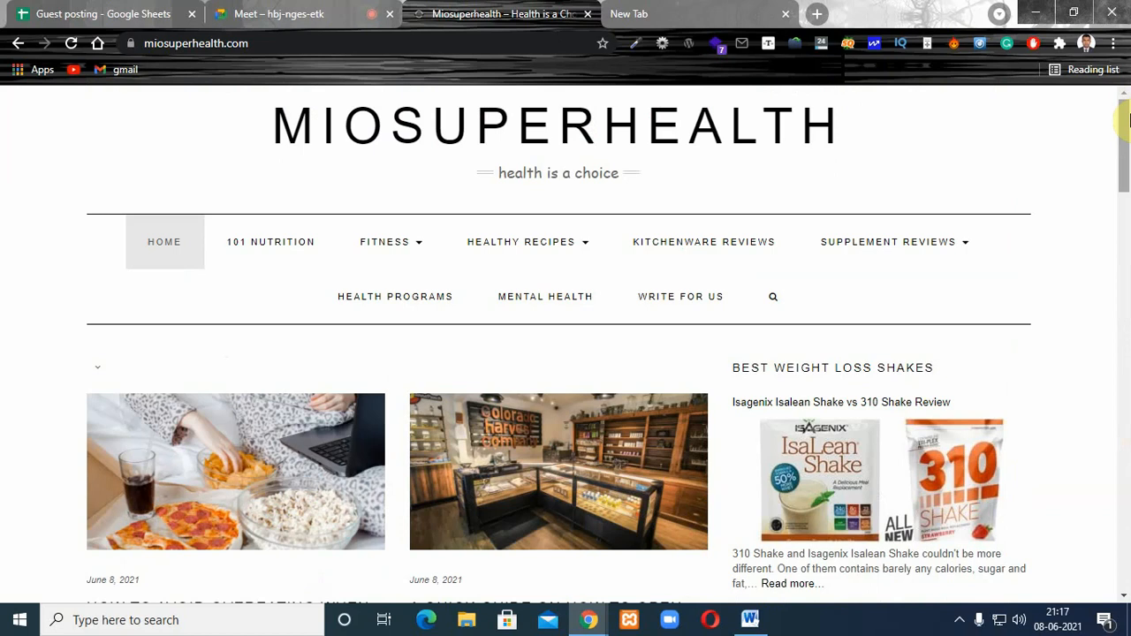
mouse_move(1125, 113)
mouse_down()
mouse_move(1127, 125)
mouse_move(1126, 103)
mouse_up()
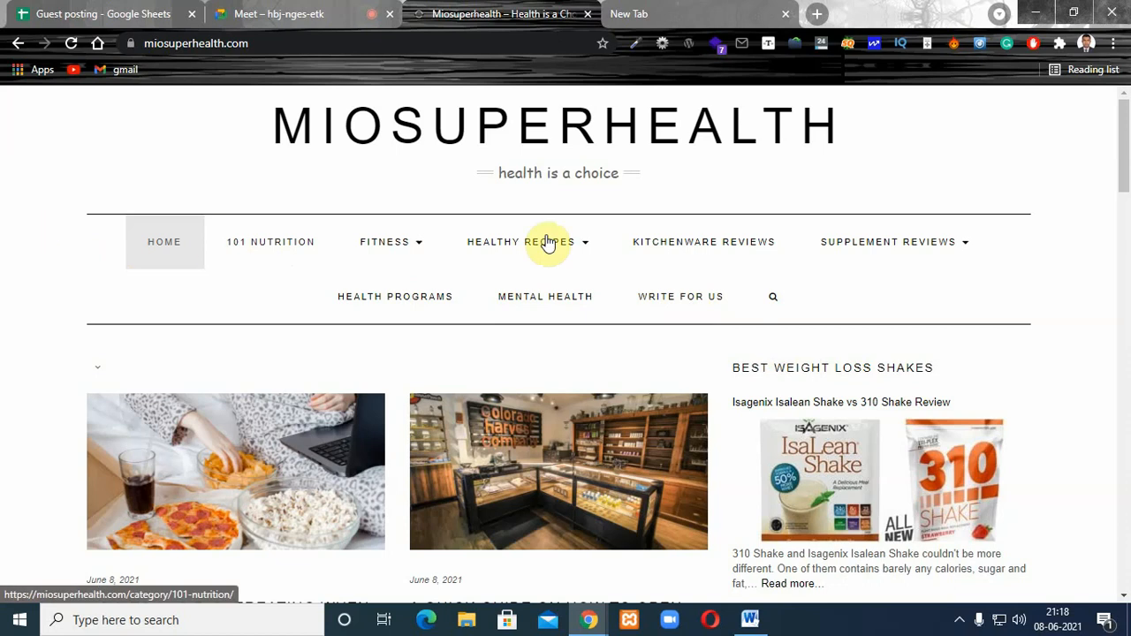
click(670, 300)
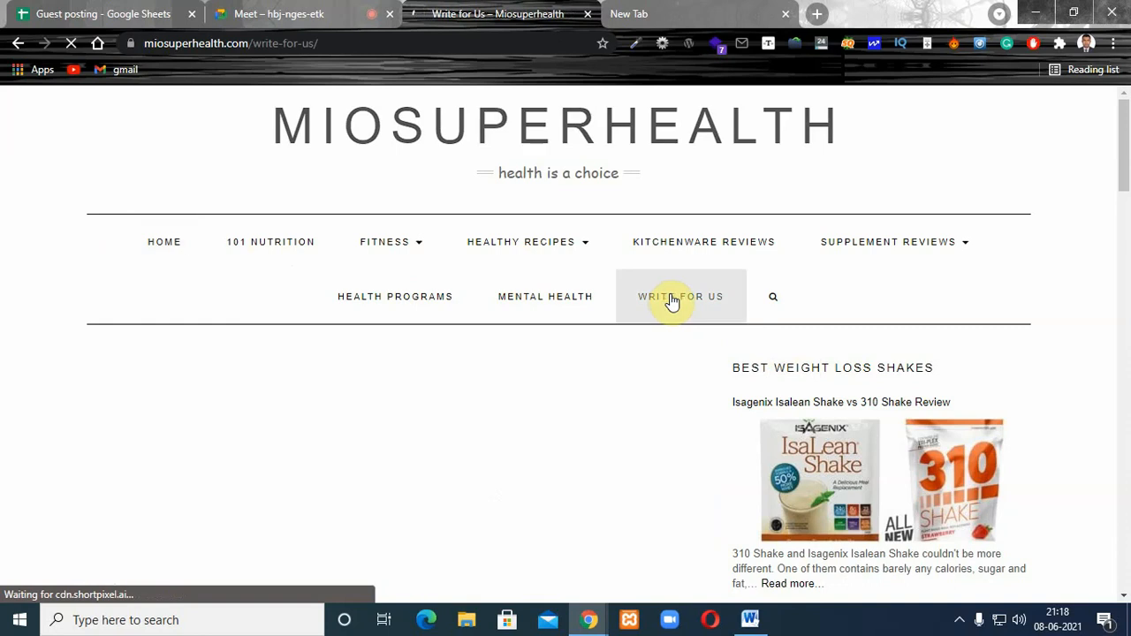
- Read the Write for Us introduction, marking the phrases on inspiring, informative posts that help readers reach their fitness goals
drag(1125, 129, 1129, 319)
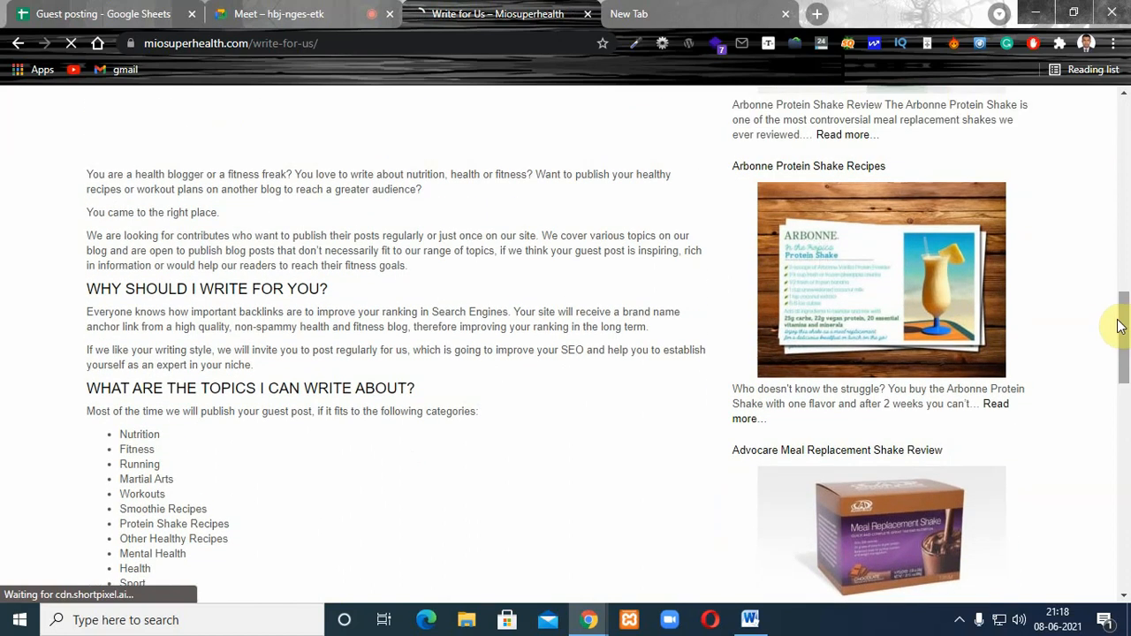
mouse_move(1124, 326)
mouse_down()
mouse_move(1125, 311)
mouse_move(1125, 321)
mouse_up()
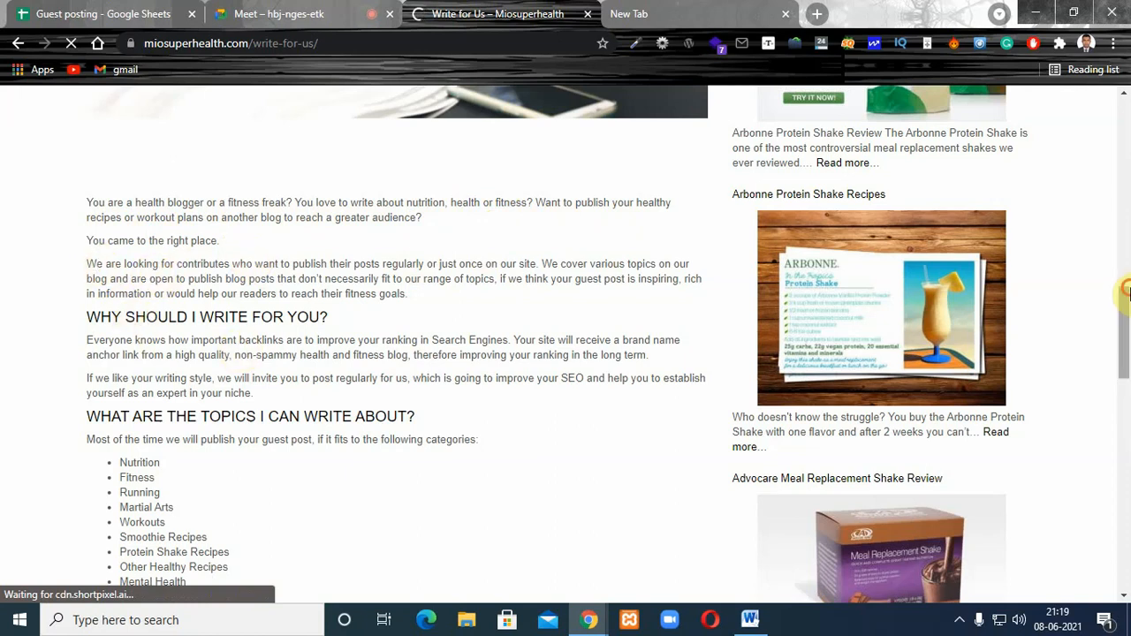
drag(1127, 297, 1127, 314)
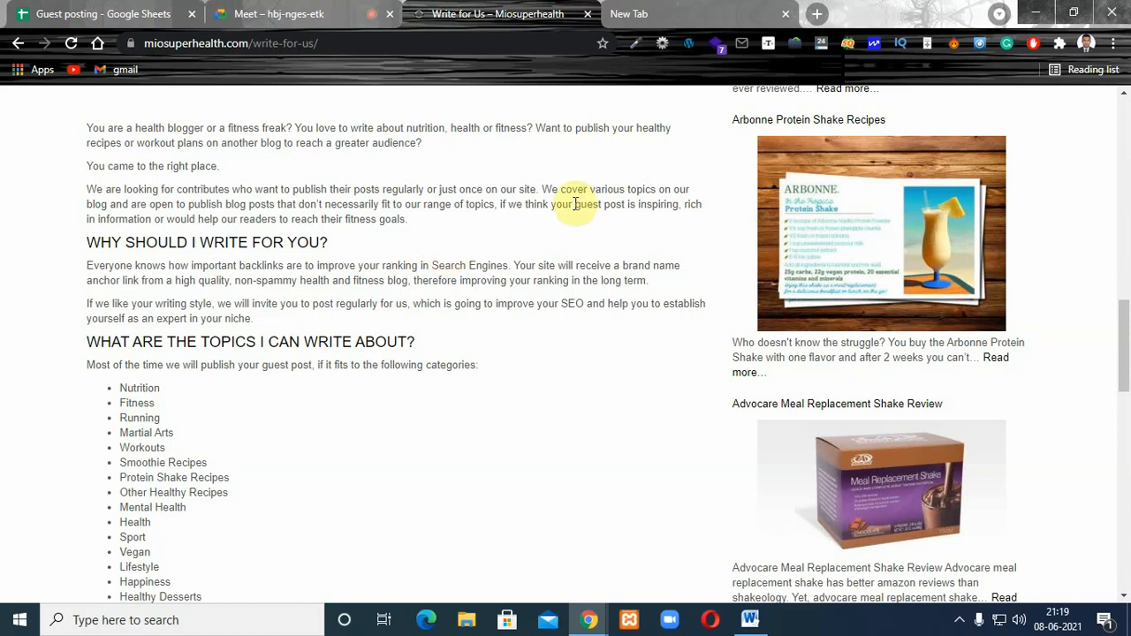
drag(639, 205, 652, 205)
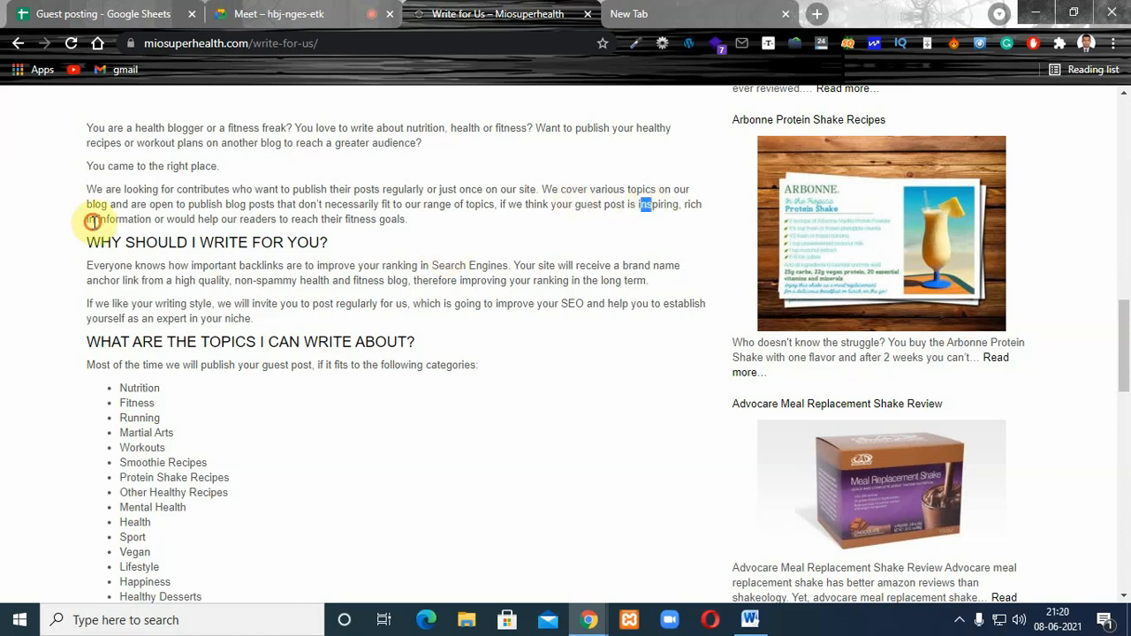
drag(98, 219, 135, 219)
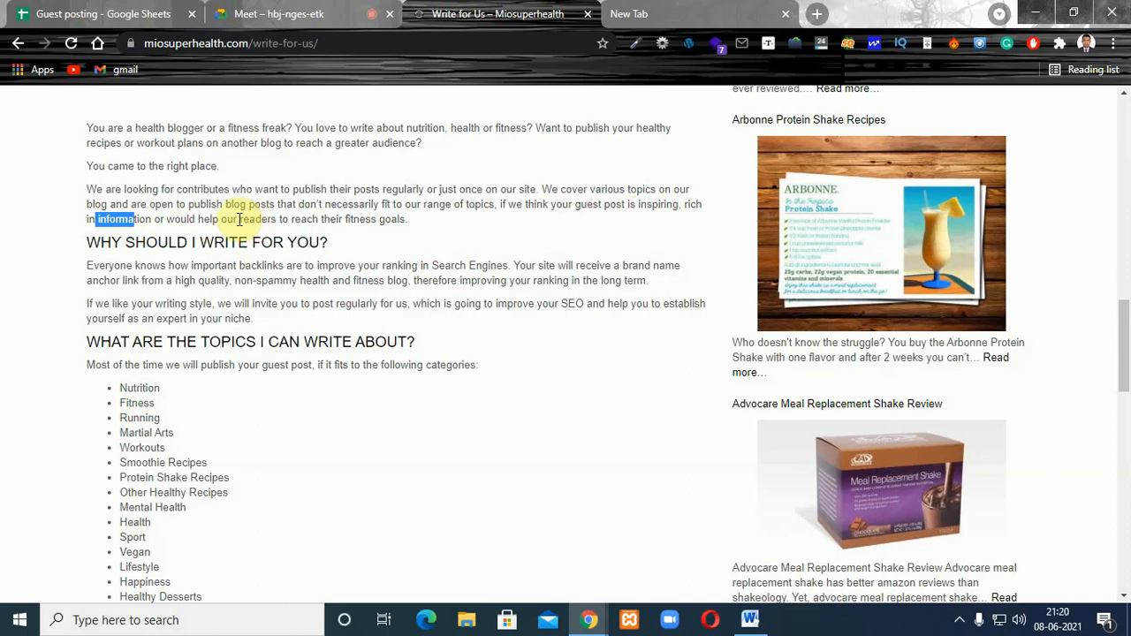
drag(238, 220, 336, 220)
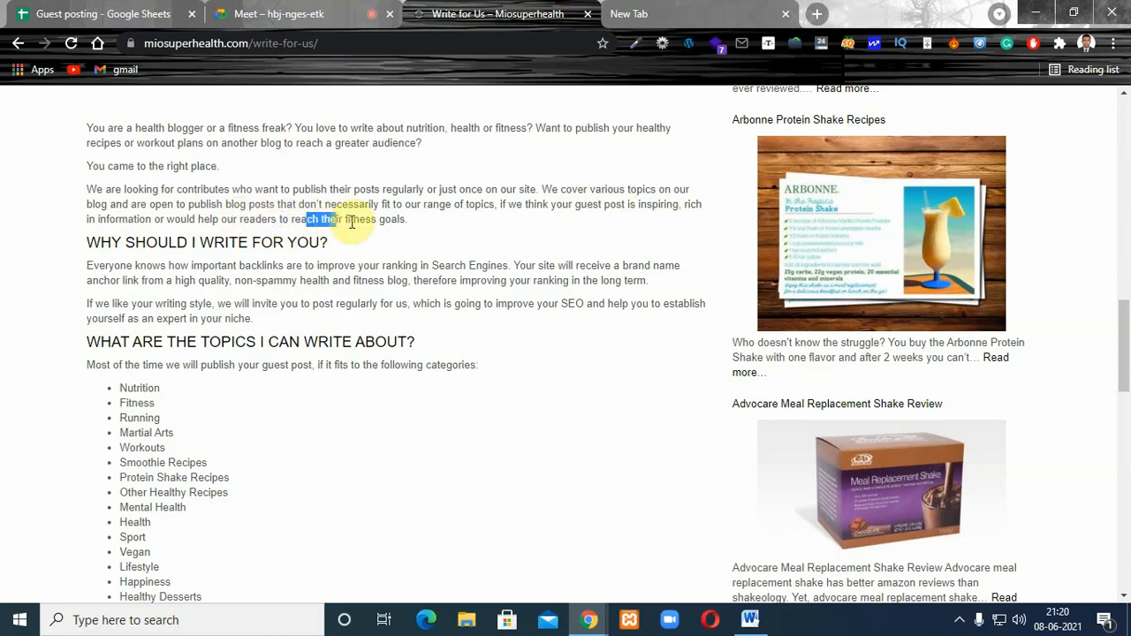
click(355, 220)
click(404, 220)
drag(403, 220, 313, 220)
click(317, 219)
click(255, 217)
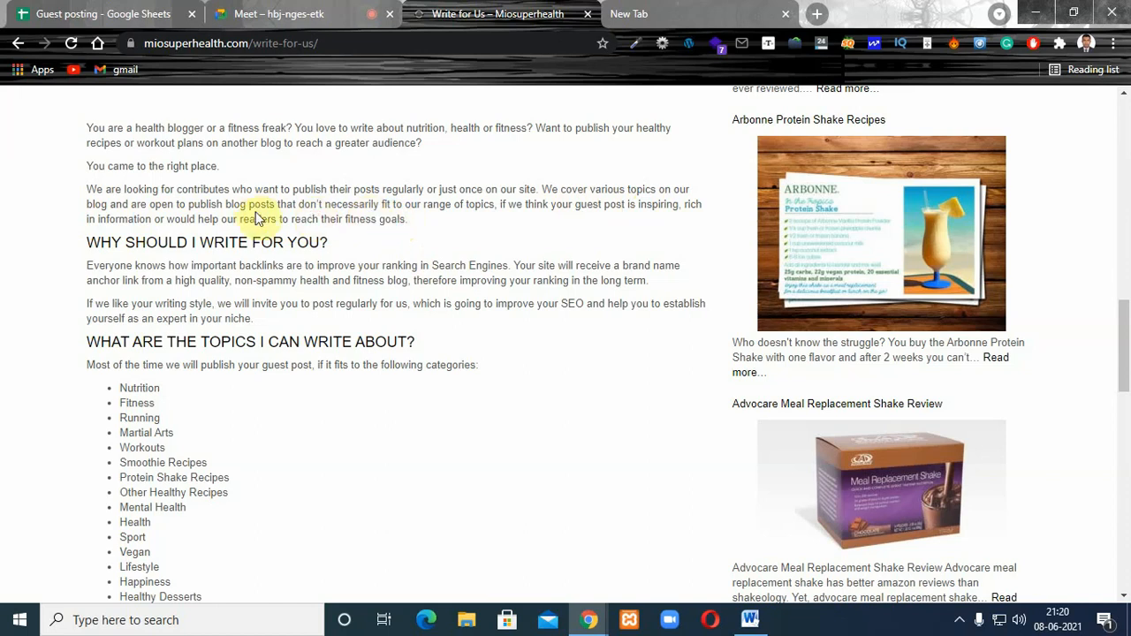
- Admit the waiting participant to the Google Meet call and return to the Write for Us page
click(297, 18)
click(725, 185)
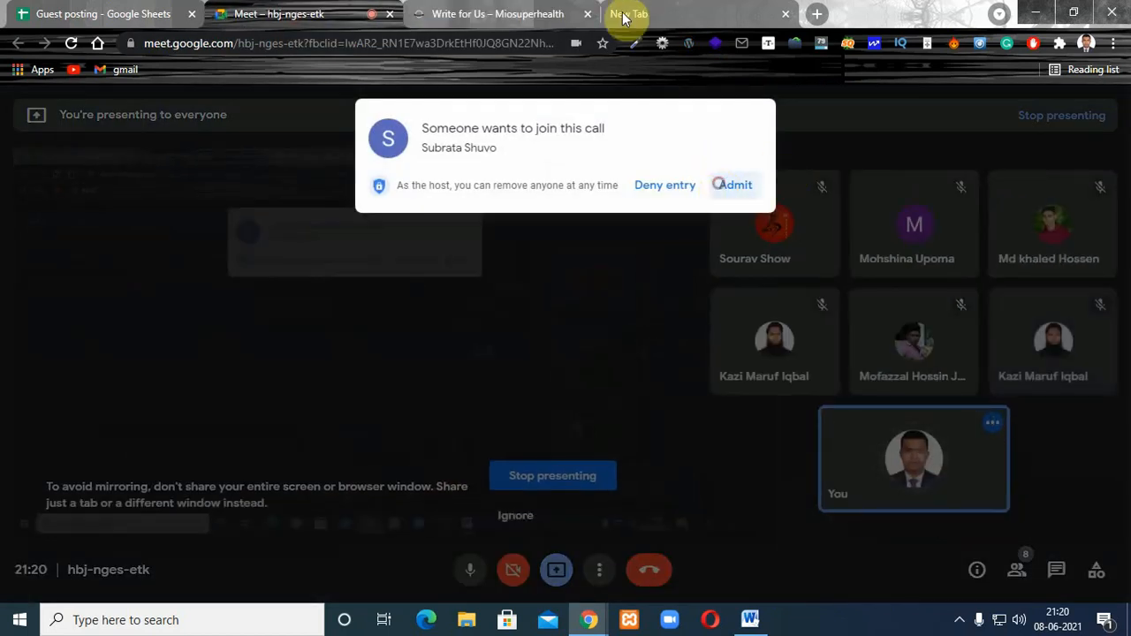
click(491, 14)
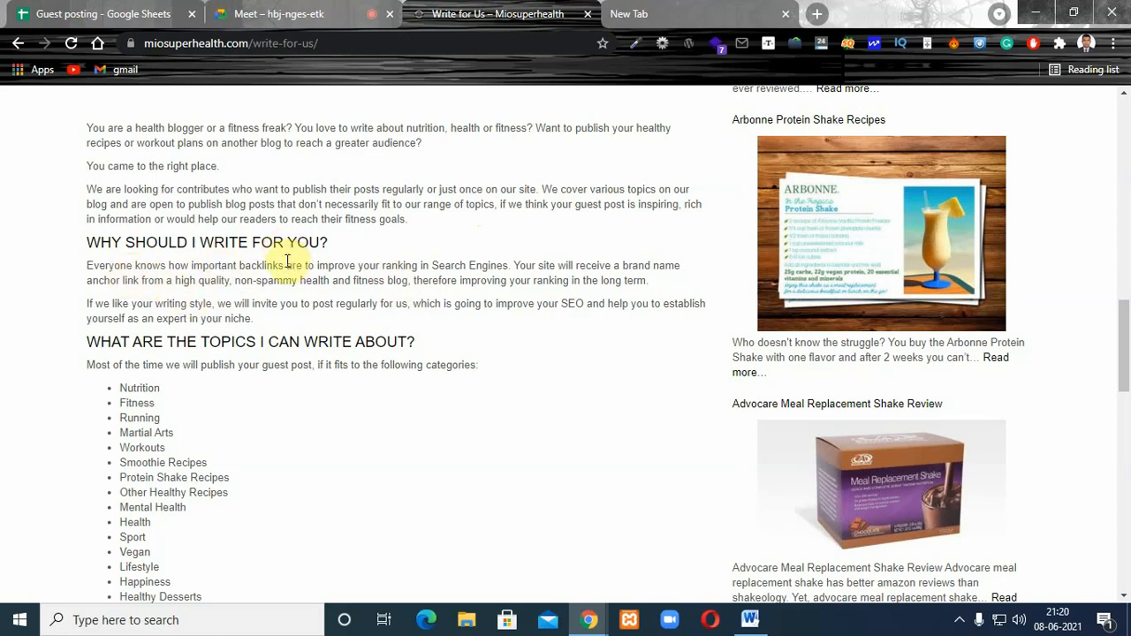
- Read the "Why should I write for you?" section, marking the phrases on backlinks, site quality, regular posting and niche expertise
click(83, 267)
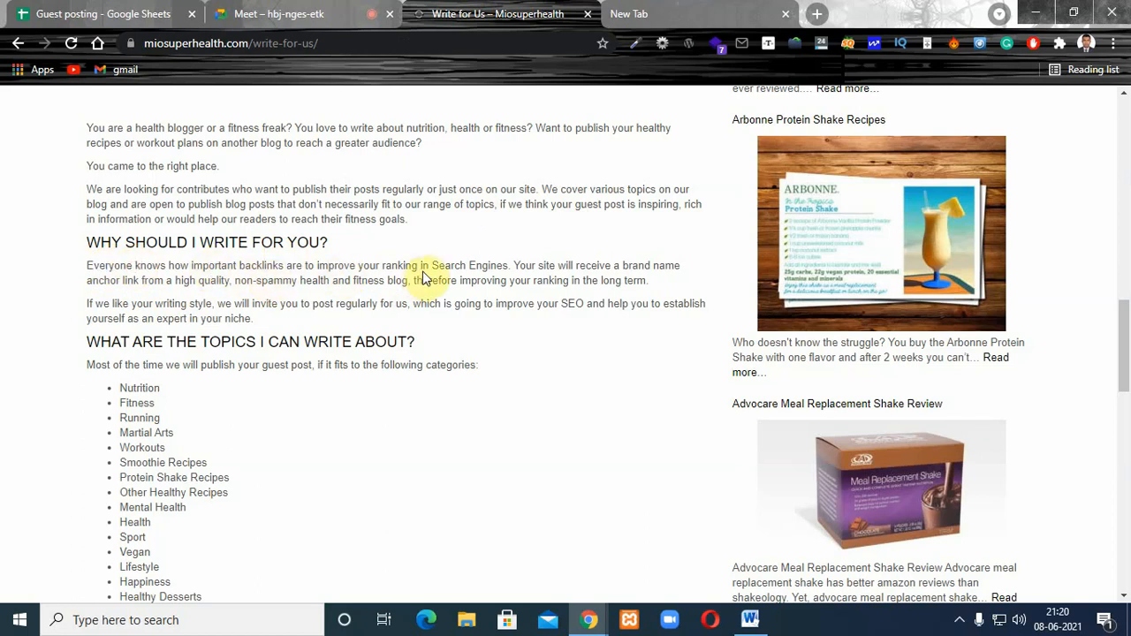
drag(510, 265, 94, 267)
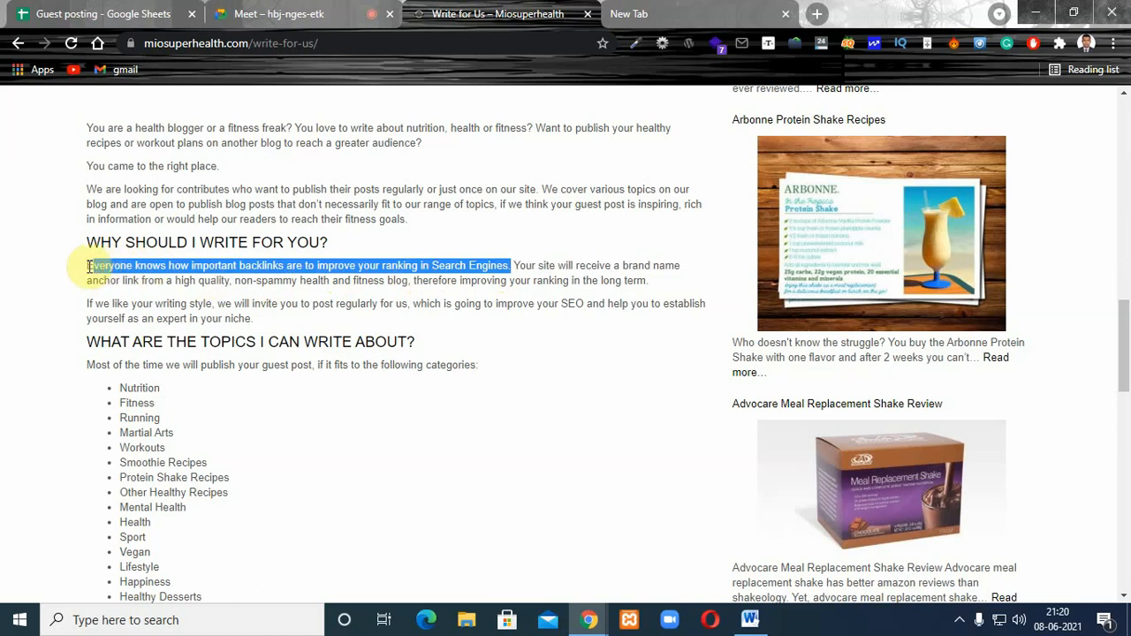
click(89, 266)
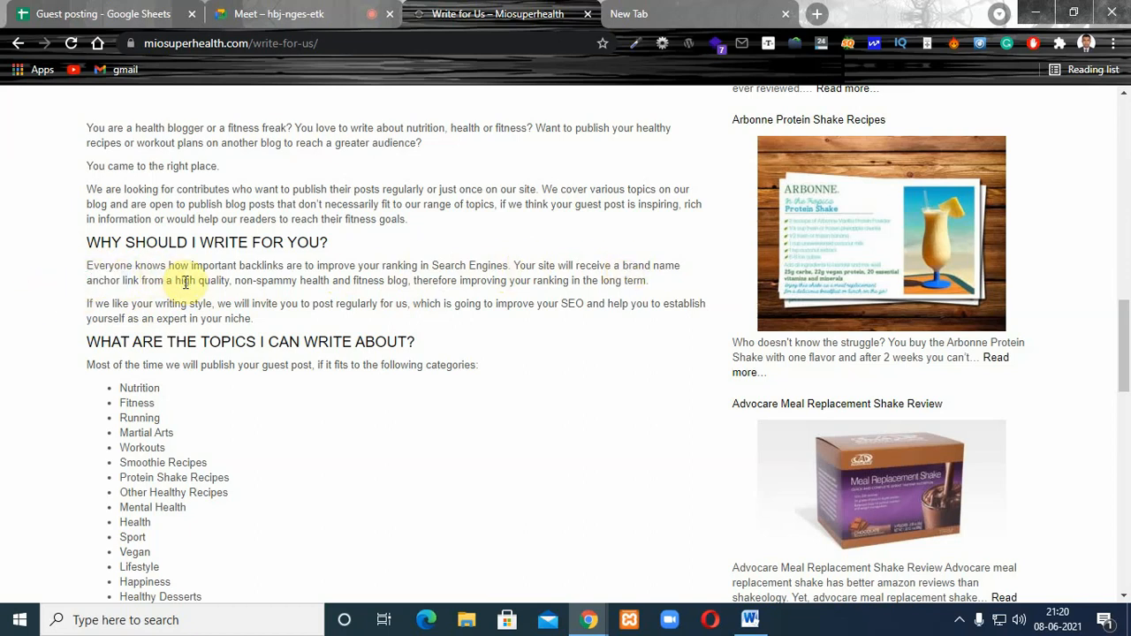
drag(234, 281, 399, 285)
click(399, 287)
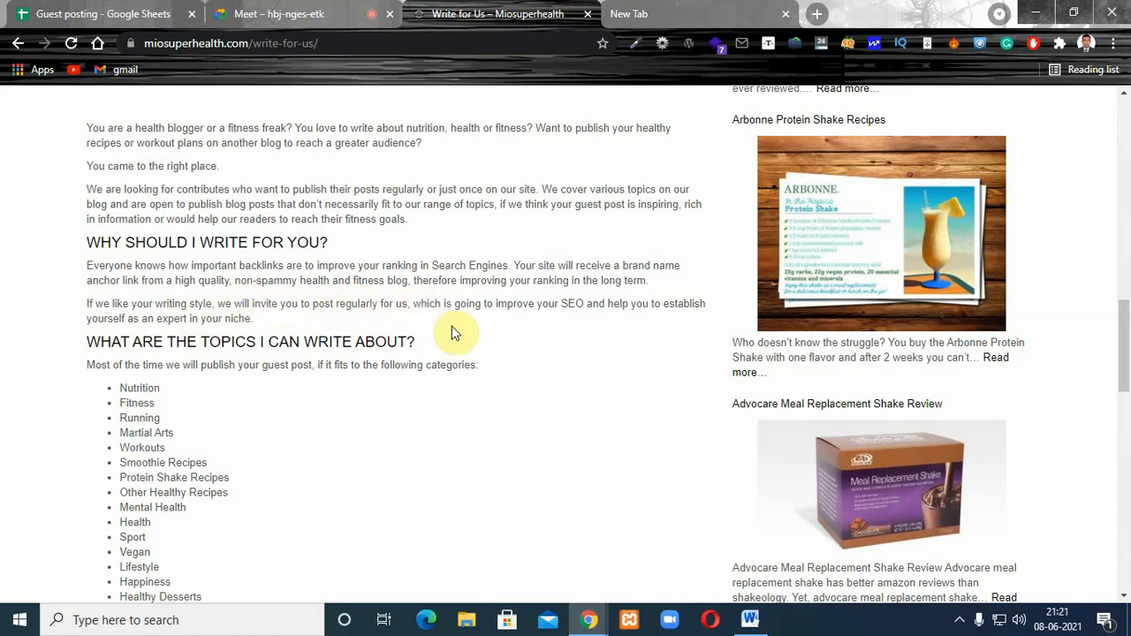
click(270, 324)
drag(93, 304, 329, 304)
click(250, 303)
click(358, 304)
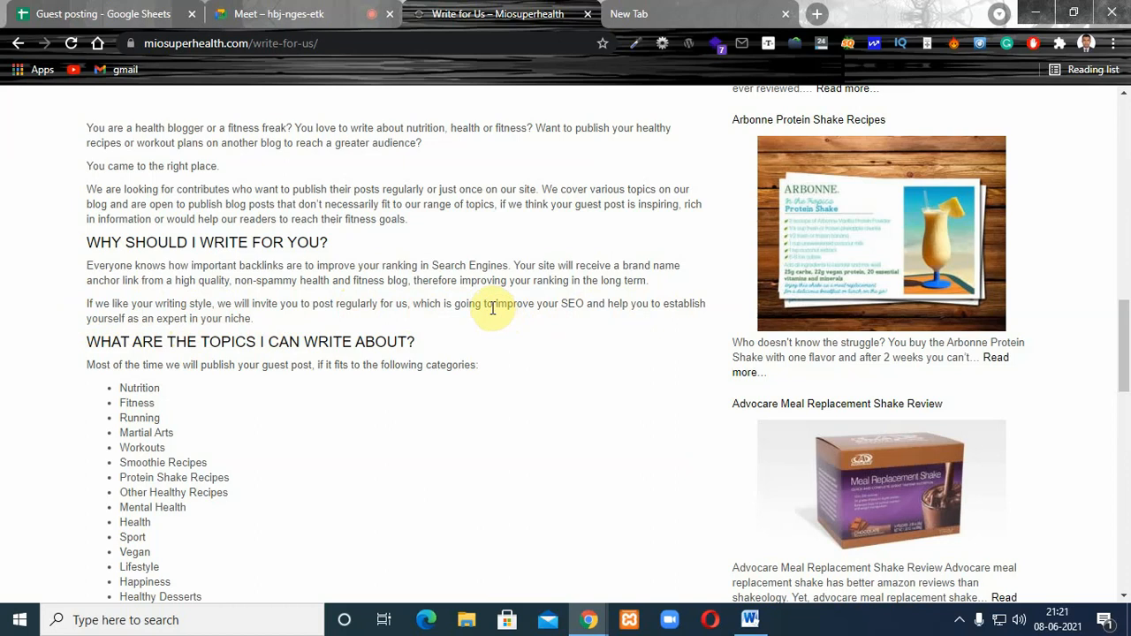
drag(492, 304, 619, 304)
click(644, 304)
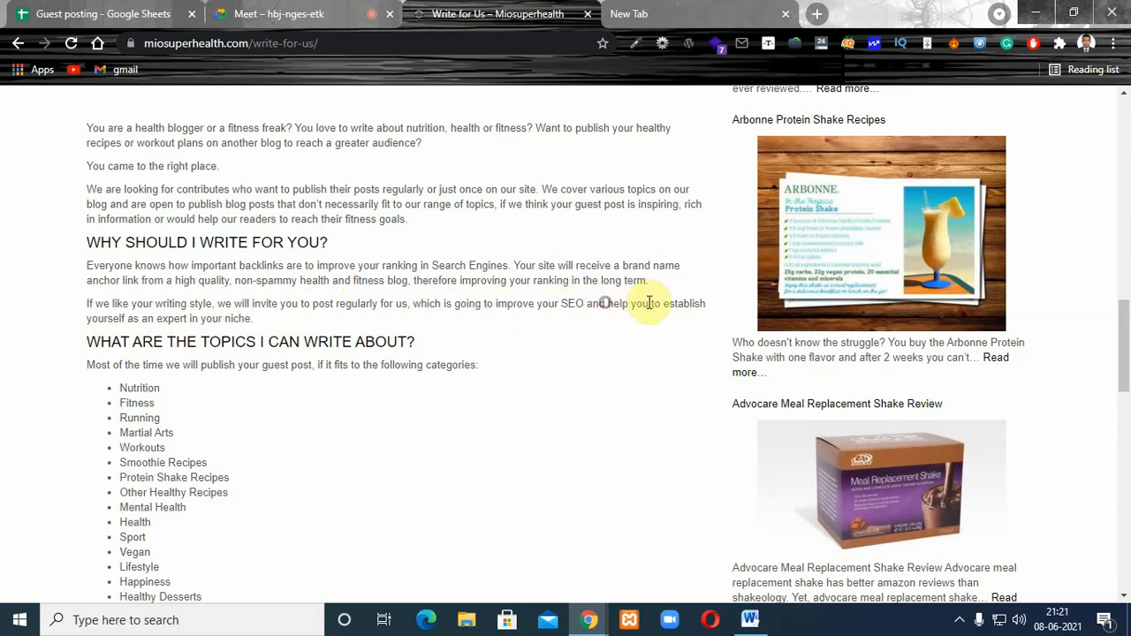
drag(126, 318, 232, 318)
click(243, 319)
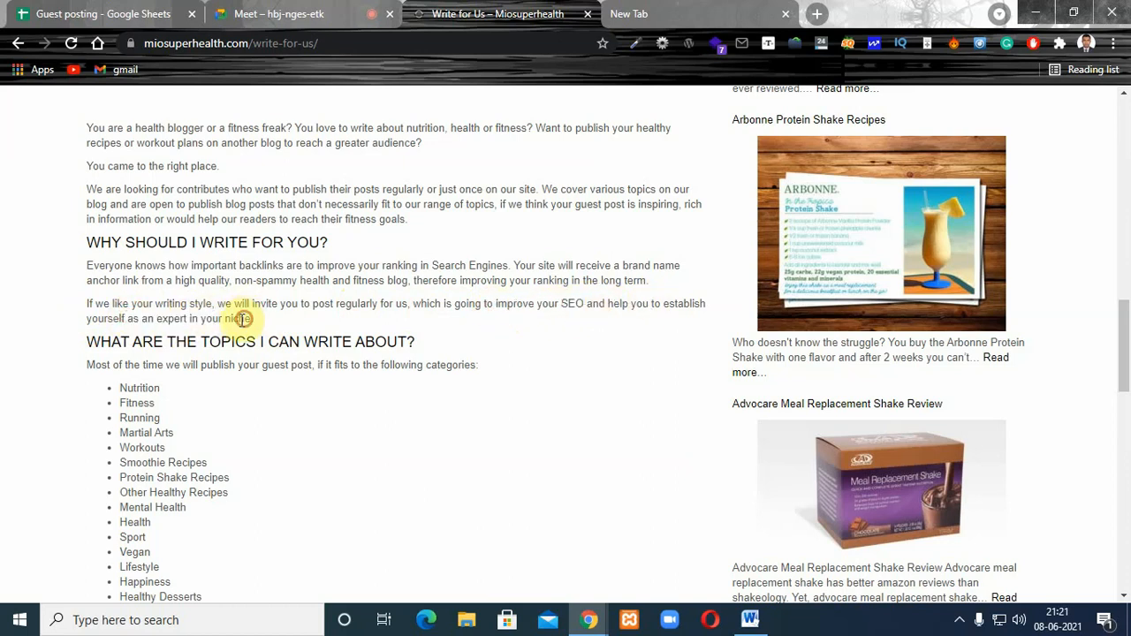
- Read the "What are the topics I can write about?" section, marking its heading and the list of accepted categories
drag(92, 338, 416, 338)
click(367, 365)
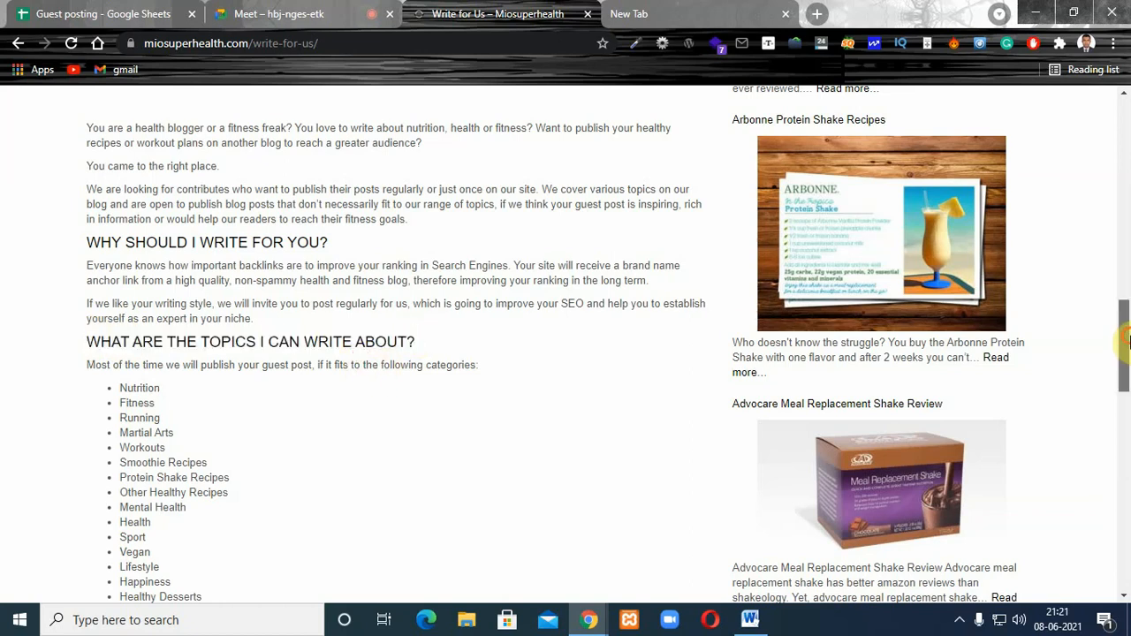
drag(1128, 341, 1128, 372)
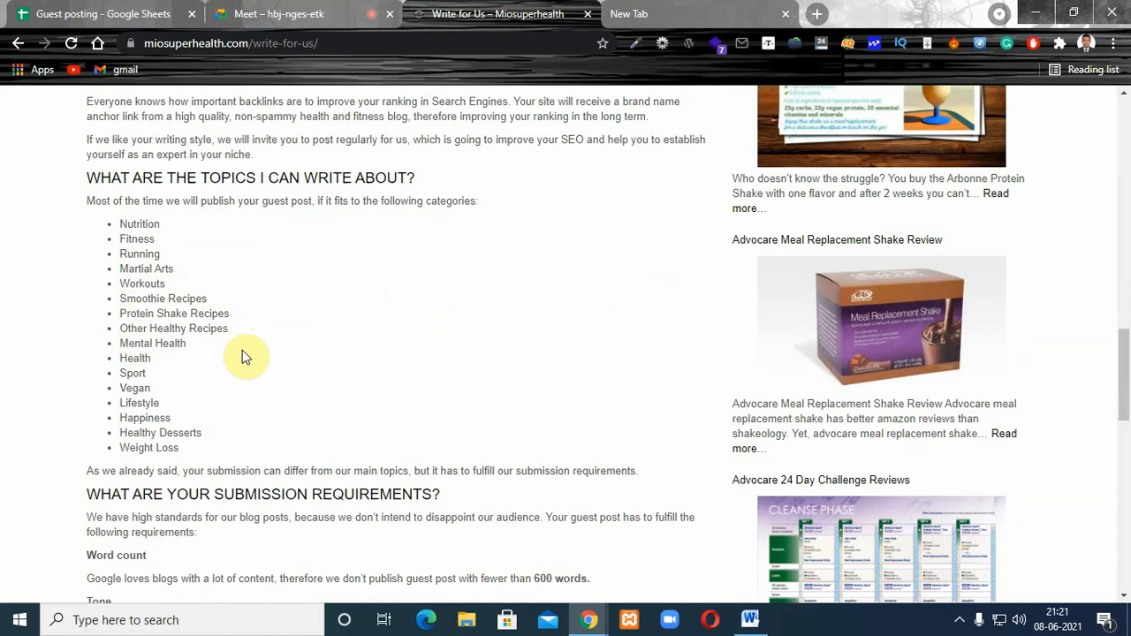
drag(134, 219, 154, 431)
click(137, 385)
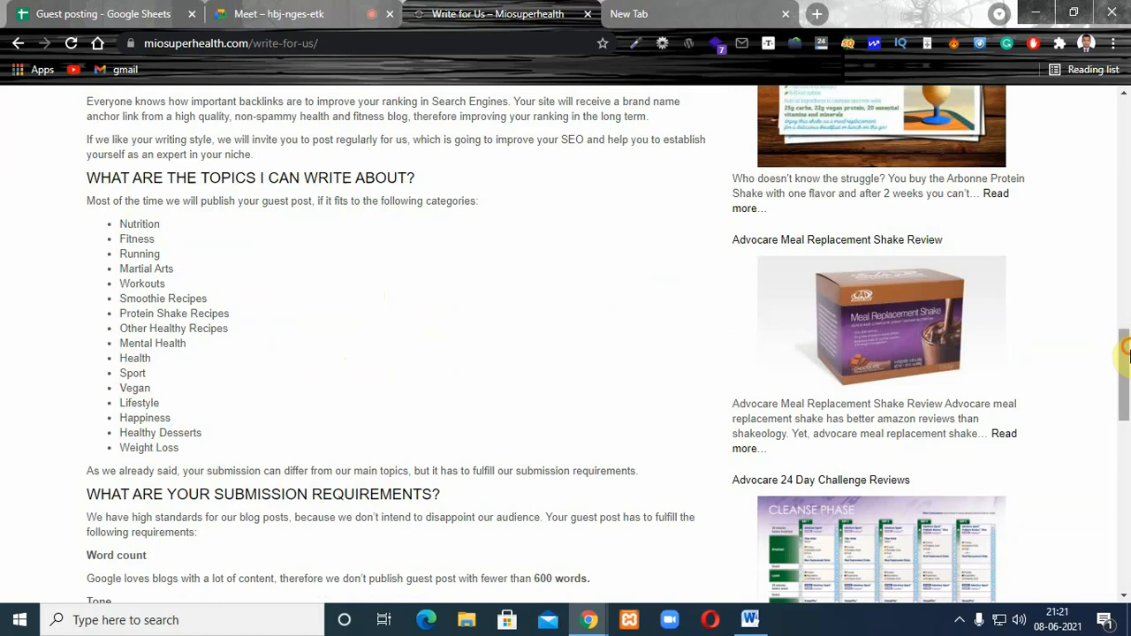
- Read the Word count rule under the submission requirements, marking the "fewer than 600 words" phrase
drag(1125, 348, 1127, 406)
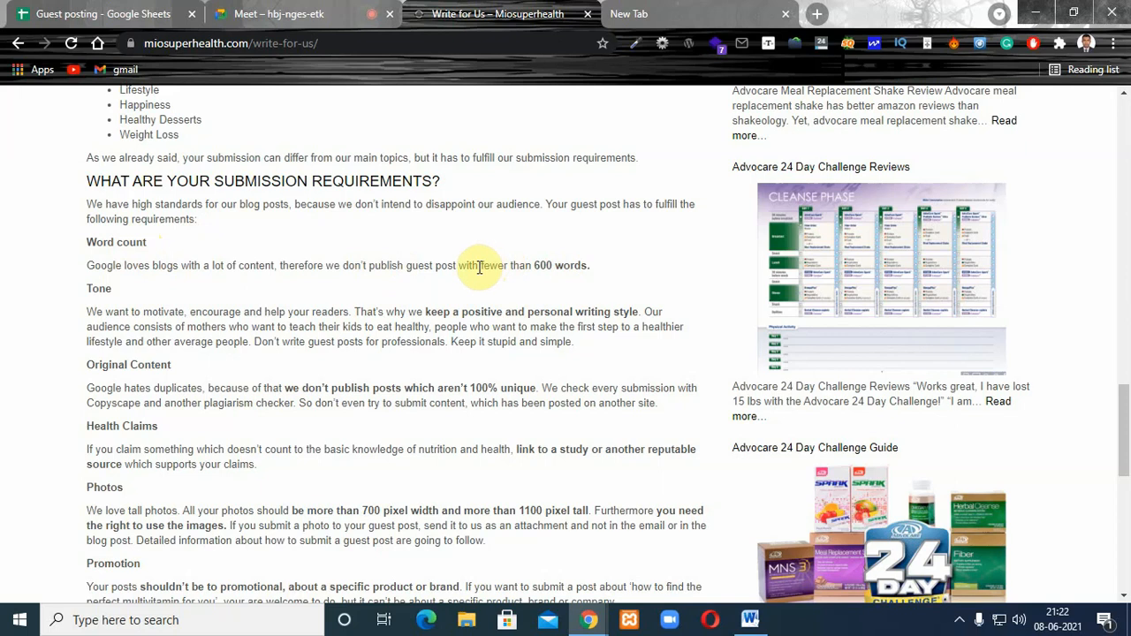
drag(481, 265, 589, 269)
click(535, 266)
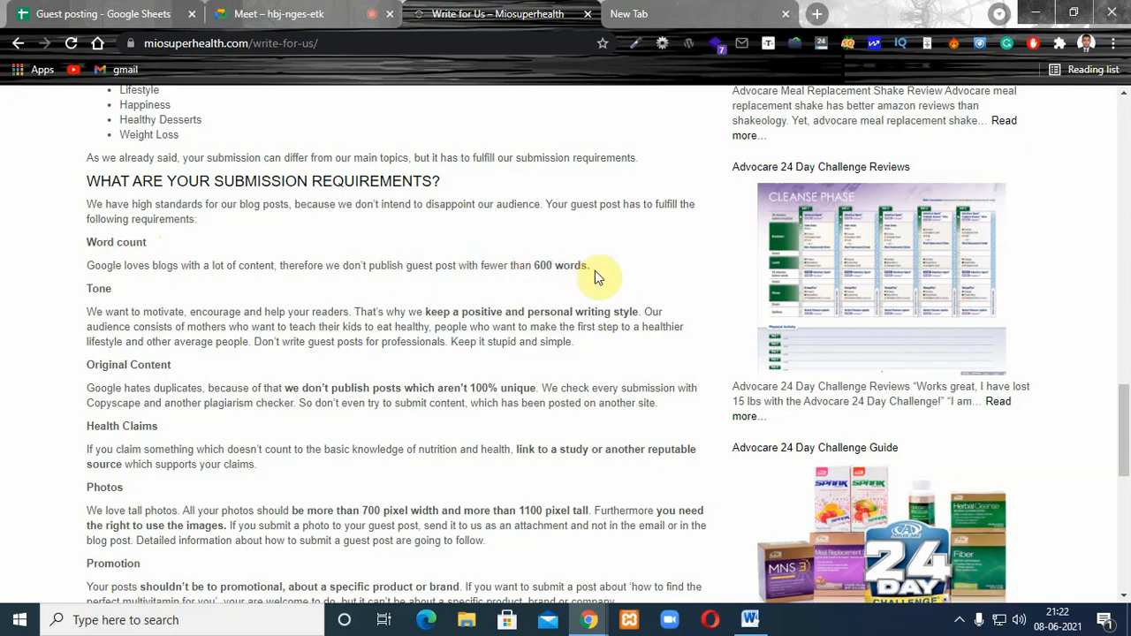
drag(590, 265, 535, 266)
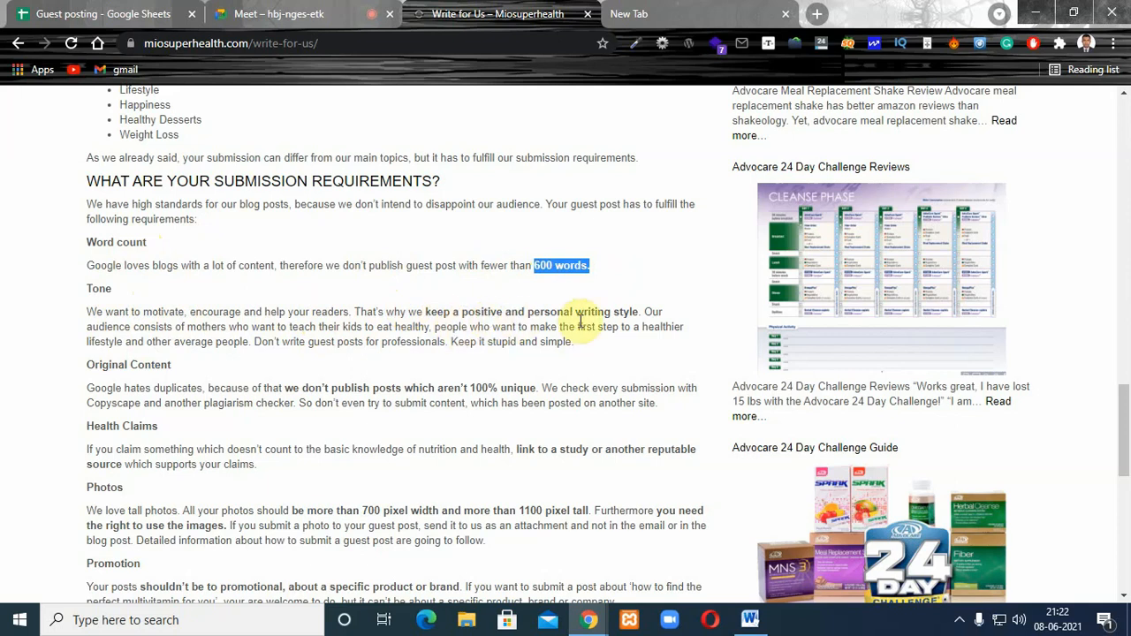
- Read the Tone requirement, marking the phrases on a positive and personal writing style, the target audience and keeping posts simple
drag(638, 312, 426, 314)
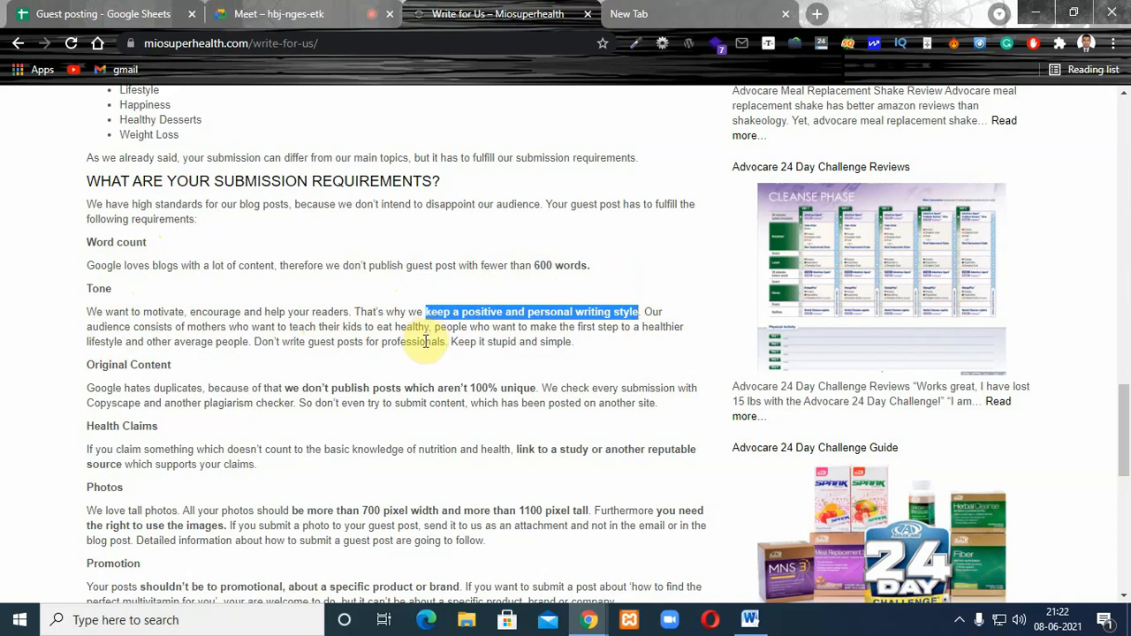
click(425, 342)
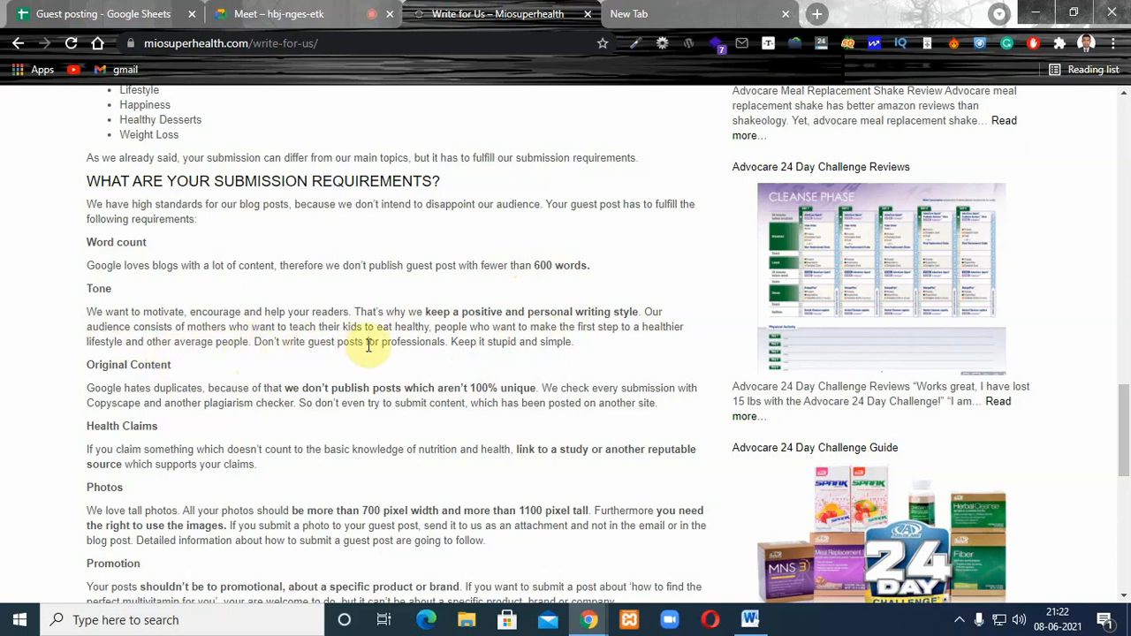
drag(580, 343, 542, 345)
click(545, 346)
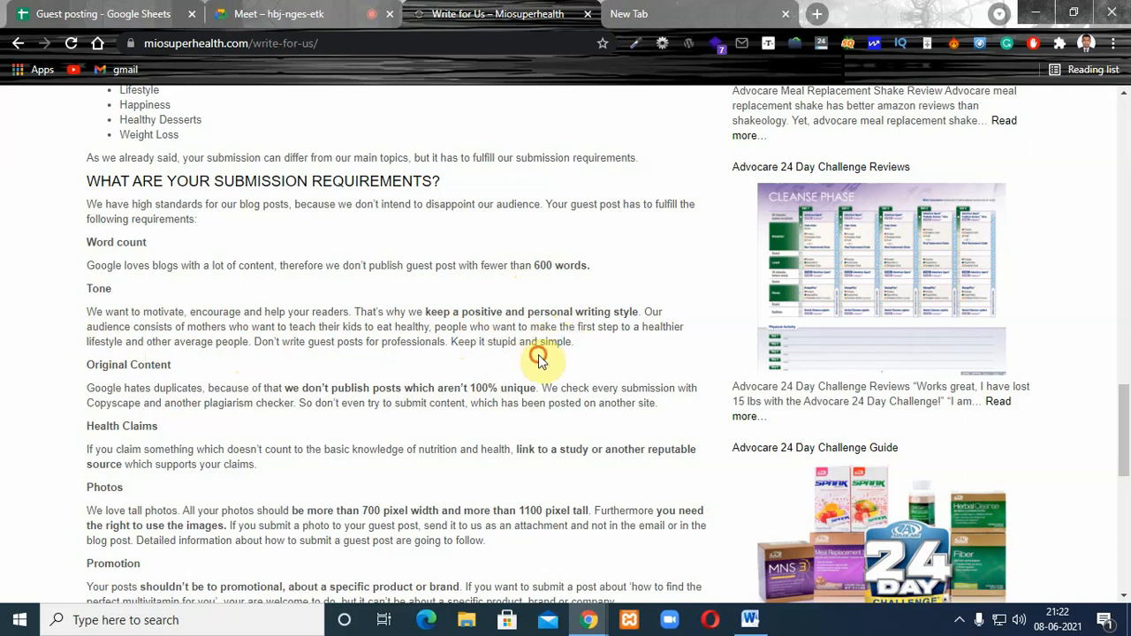
scroll(1127, 407, down, 1)
scroll(1127, 407, down, 1)
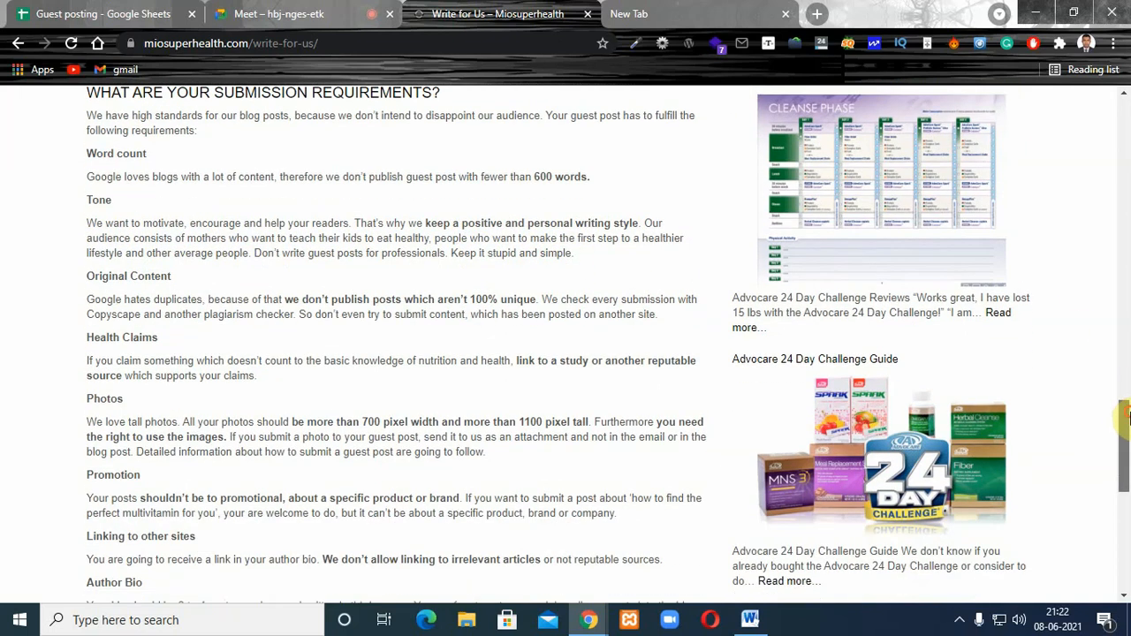
drag(212, 233, 380, 242)
click(380, 242)
drag(225, 232, 374, 241)
click(374, 238)
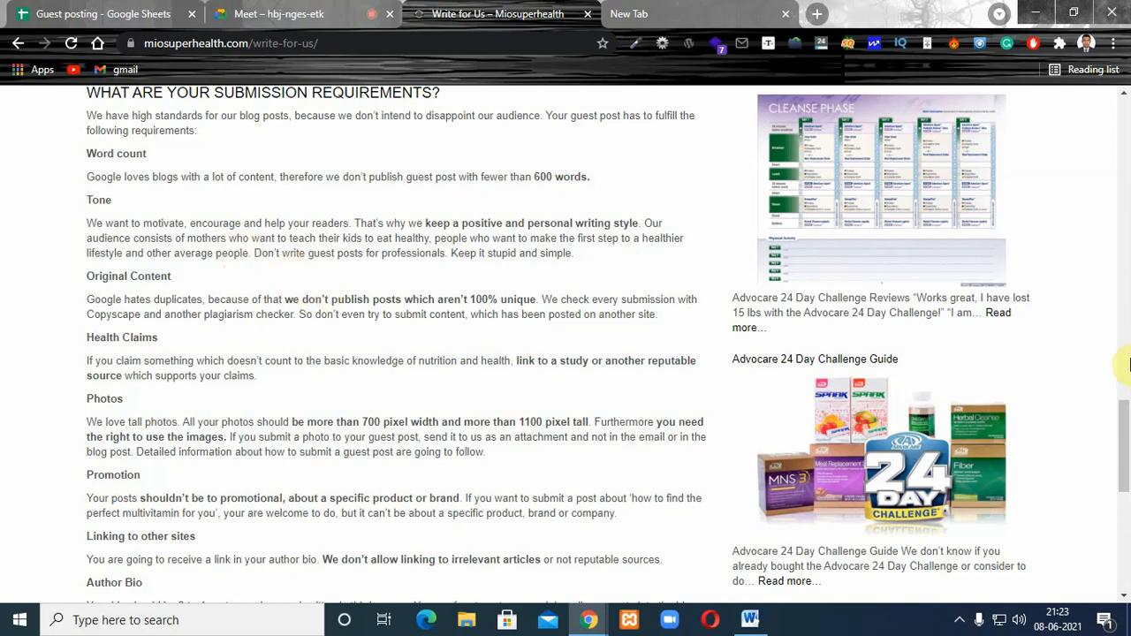
- Read the Original Content requirement, marking the phrases on 100% unique posts and the Copyscape and plagiarism checks
drag(1124, 430, 1124, 445)
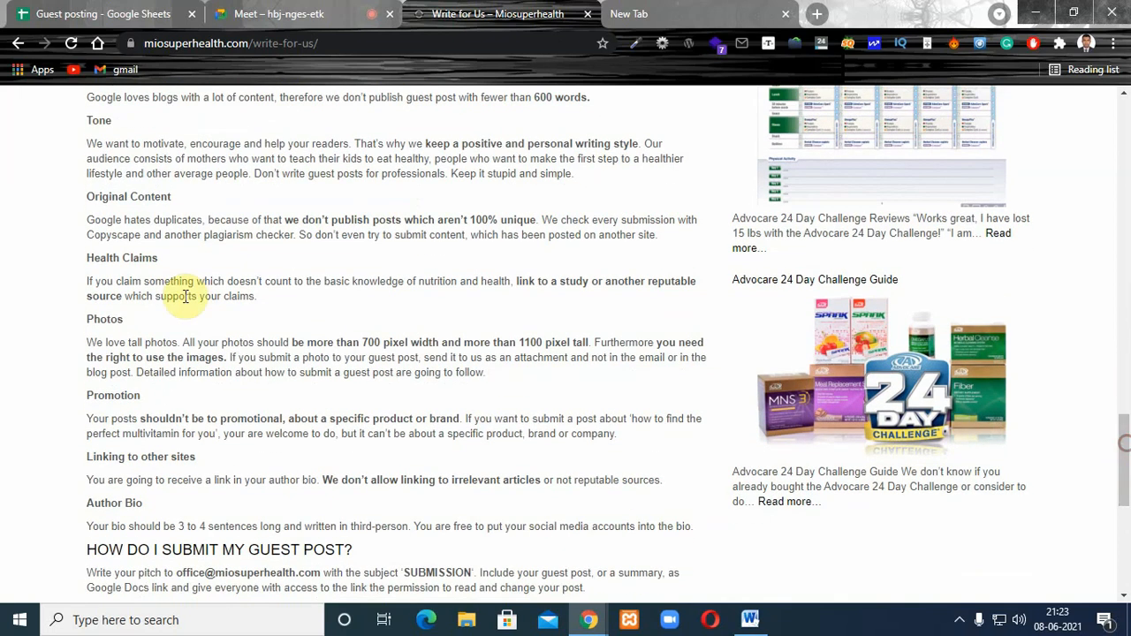
drag(172, 196, 121, 195)
click(123, 216)
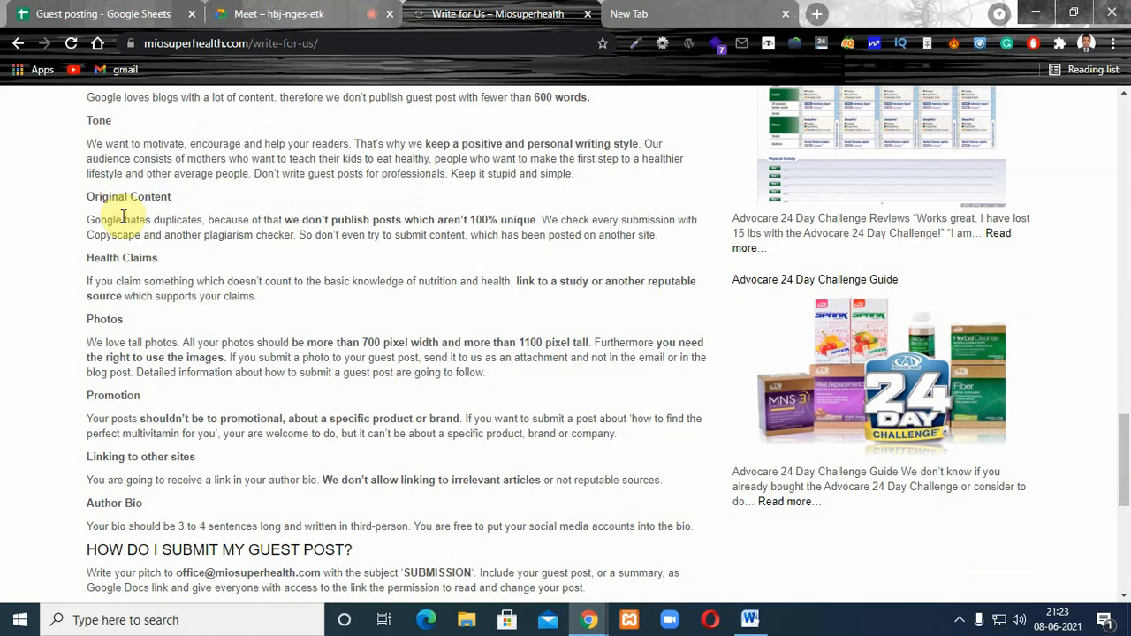
drag(461, 220, 539, 220)
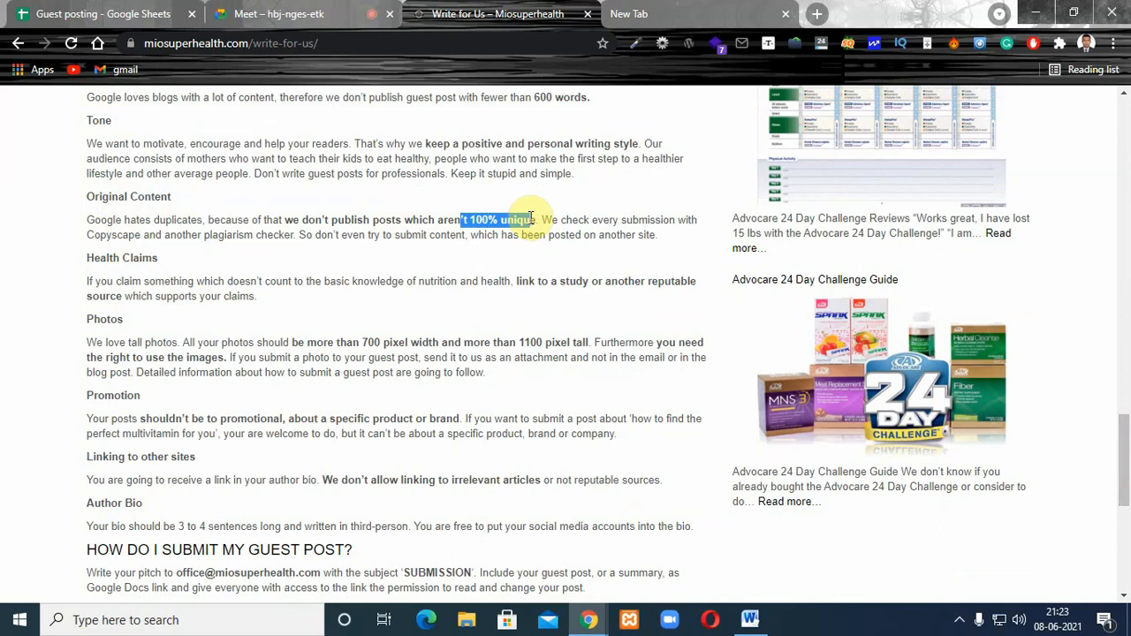
drag(531, 219, 371, 221)
drag(465, 220, 511, 218)
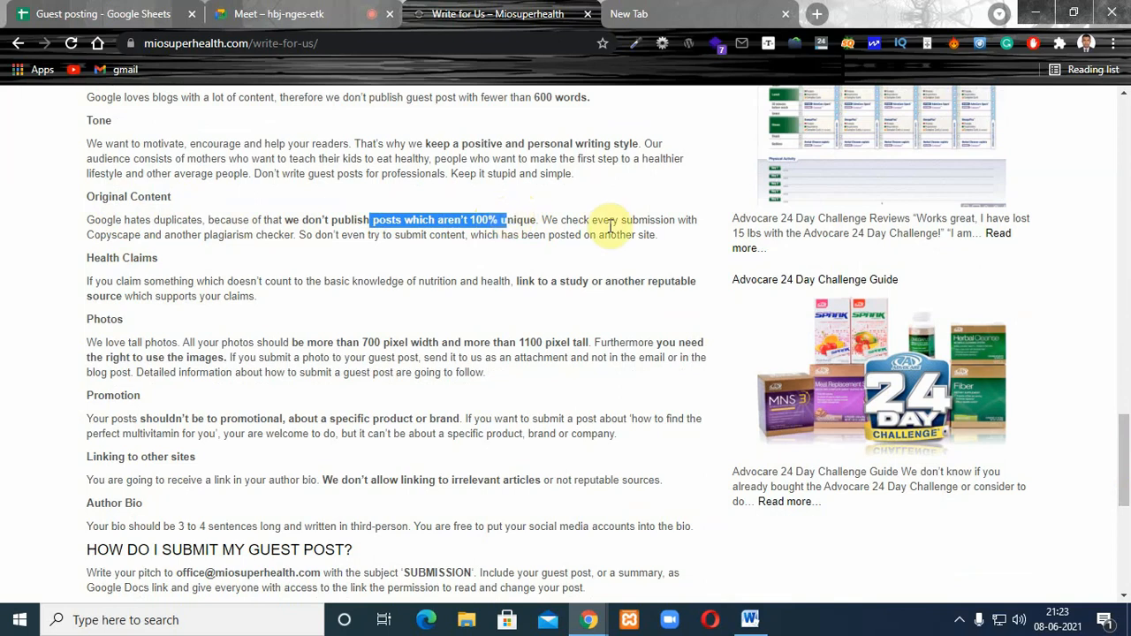
click(94, 250)
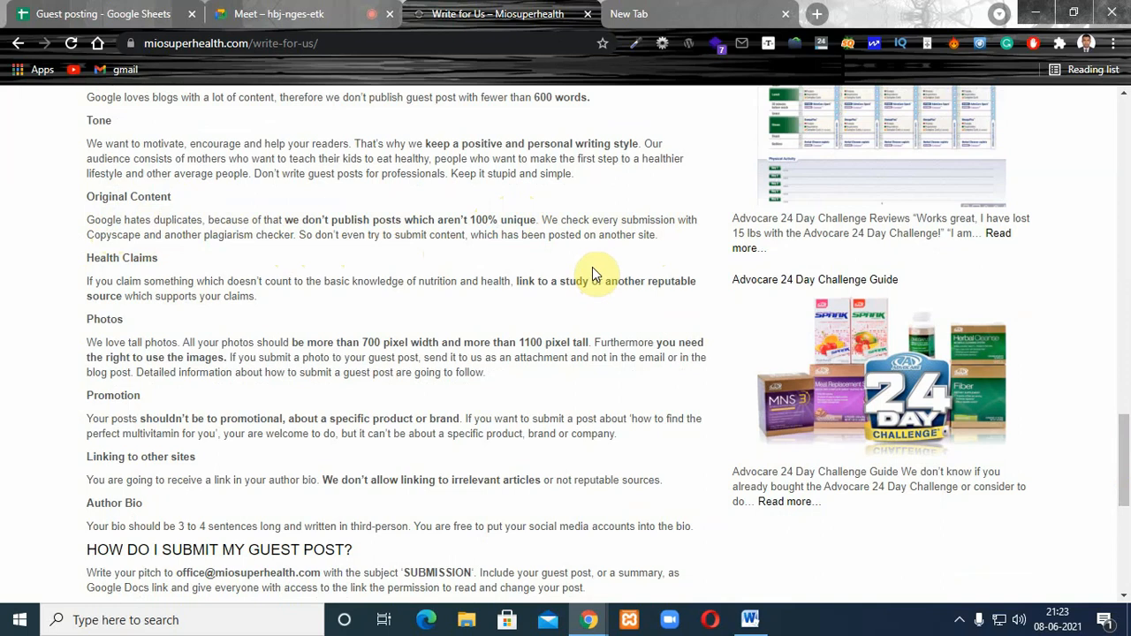
drag(655, 235, 500, 220)
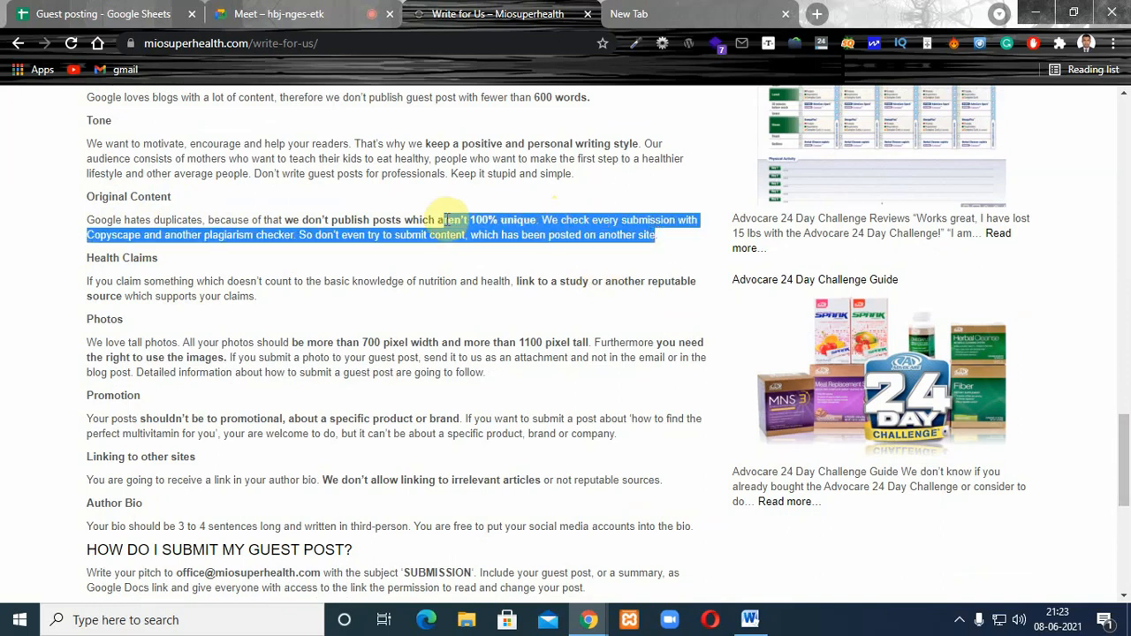
click(369, 220)
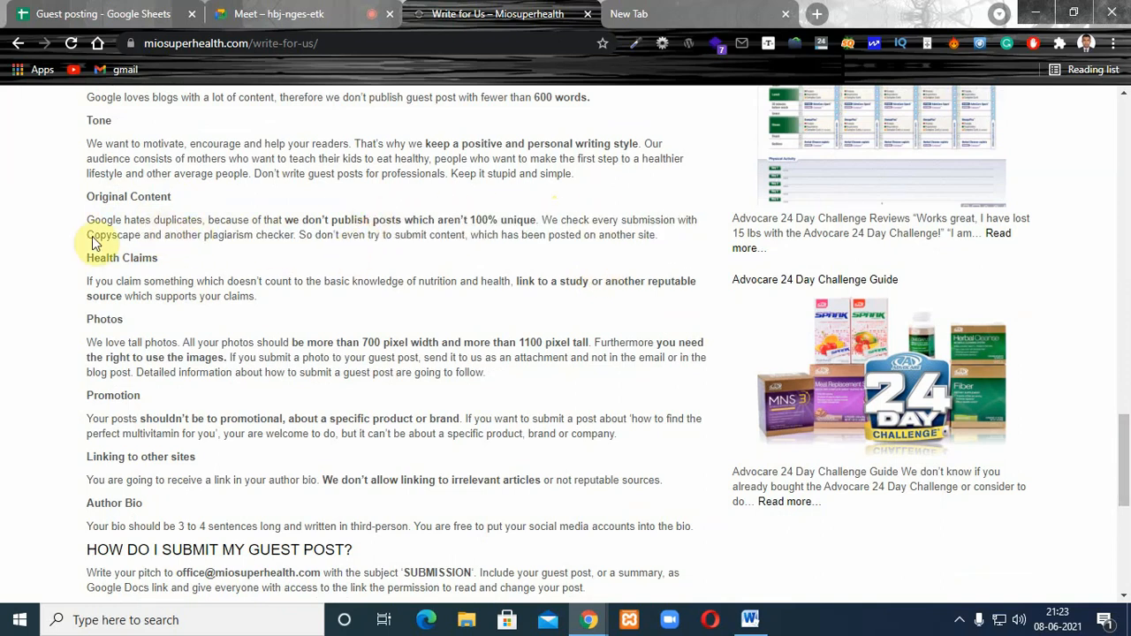
drag(93, 232, 216, 254)
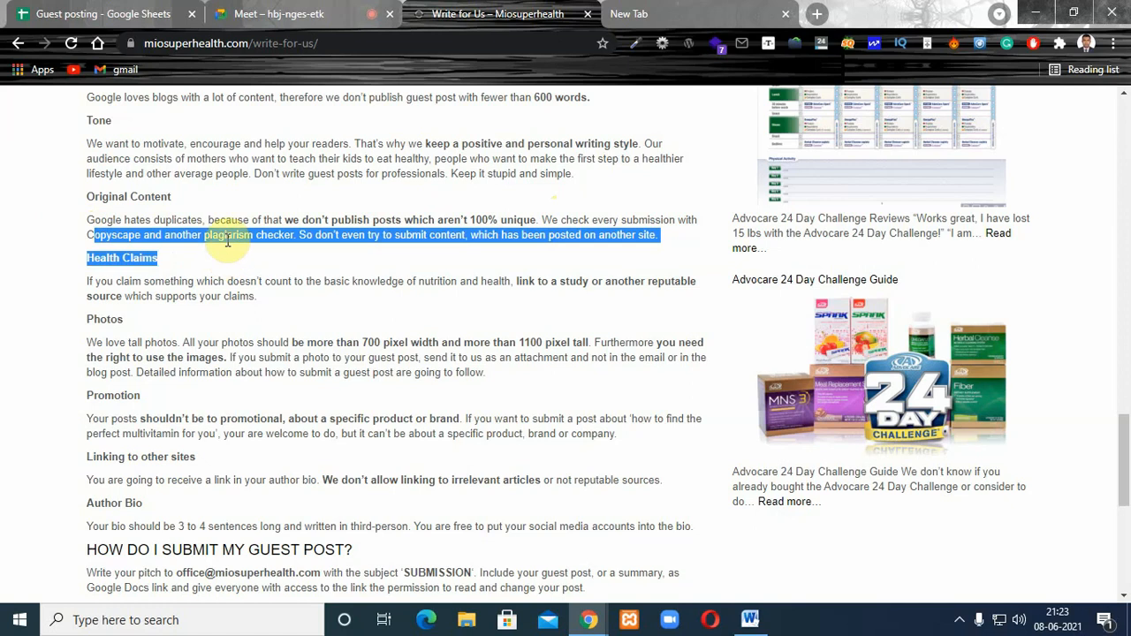
click(226, 238)
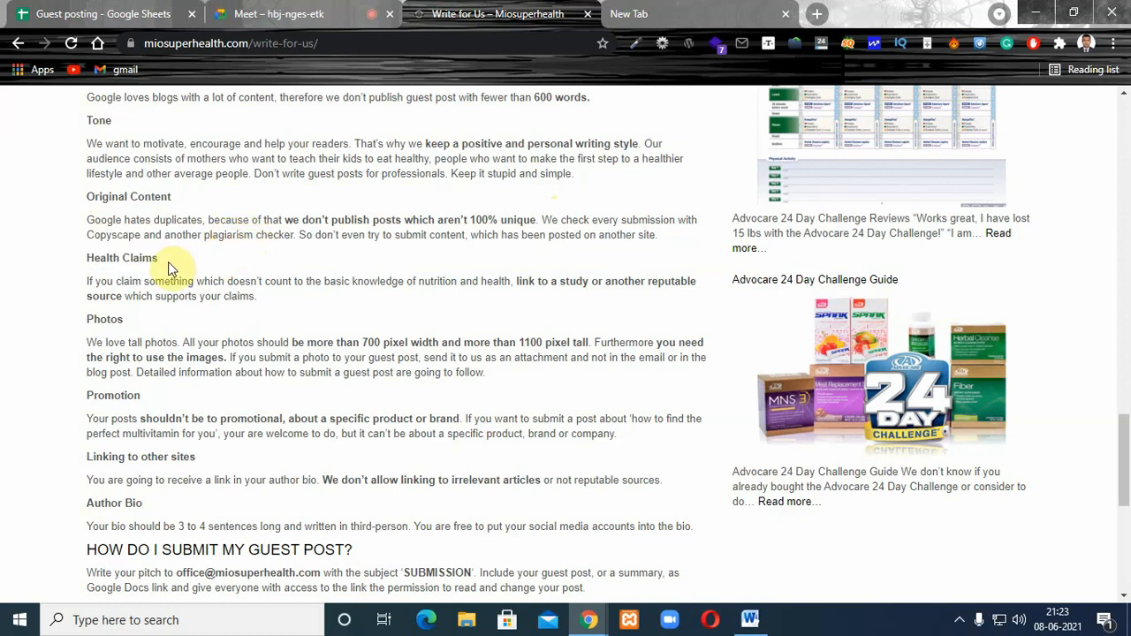
- Read the Health Claims requirement, marking its heading and the phrase on linking to a study or reputable source
drag(161, 265, 88, 261)
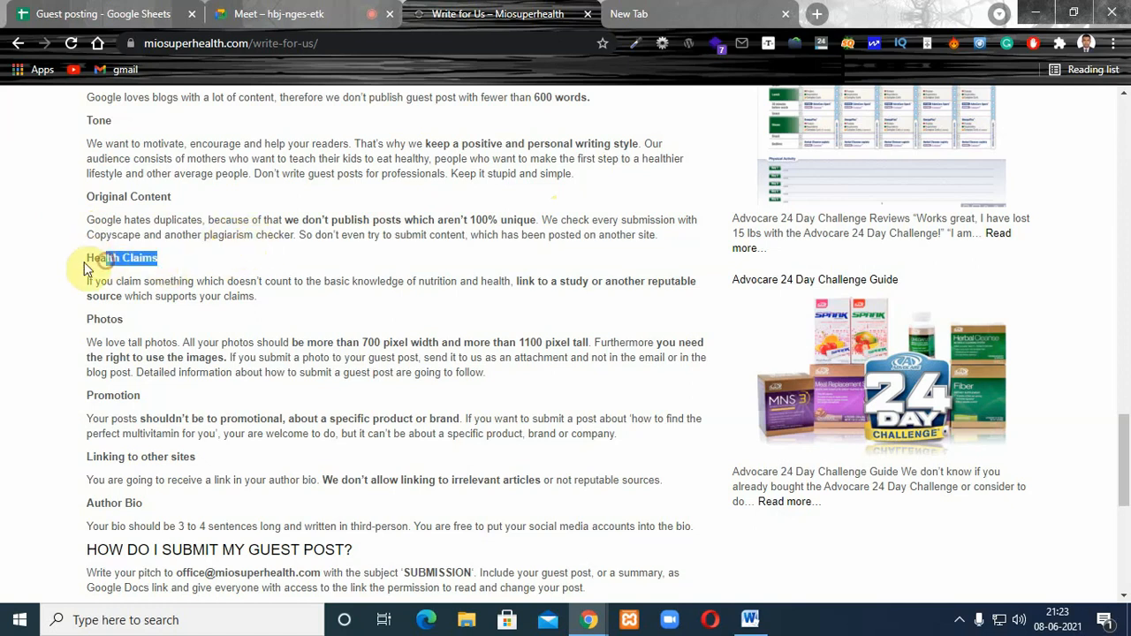
click(82, 292)
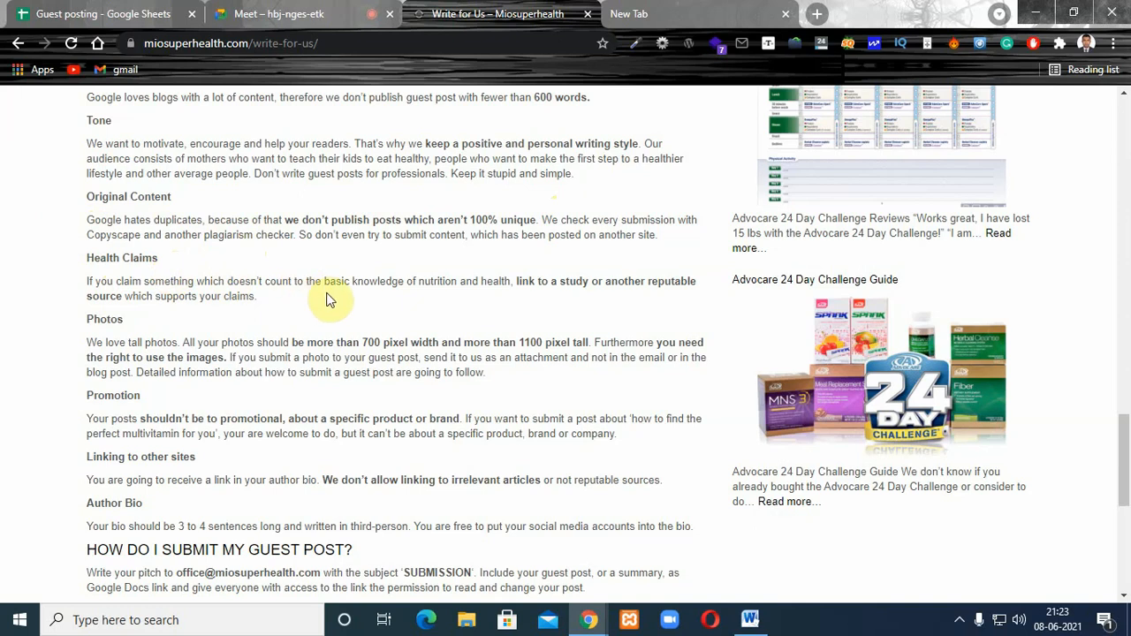
drag(512, 281, 537, 281)
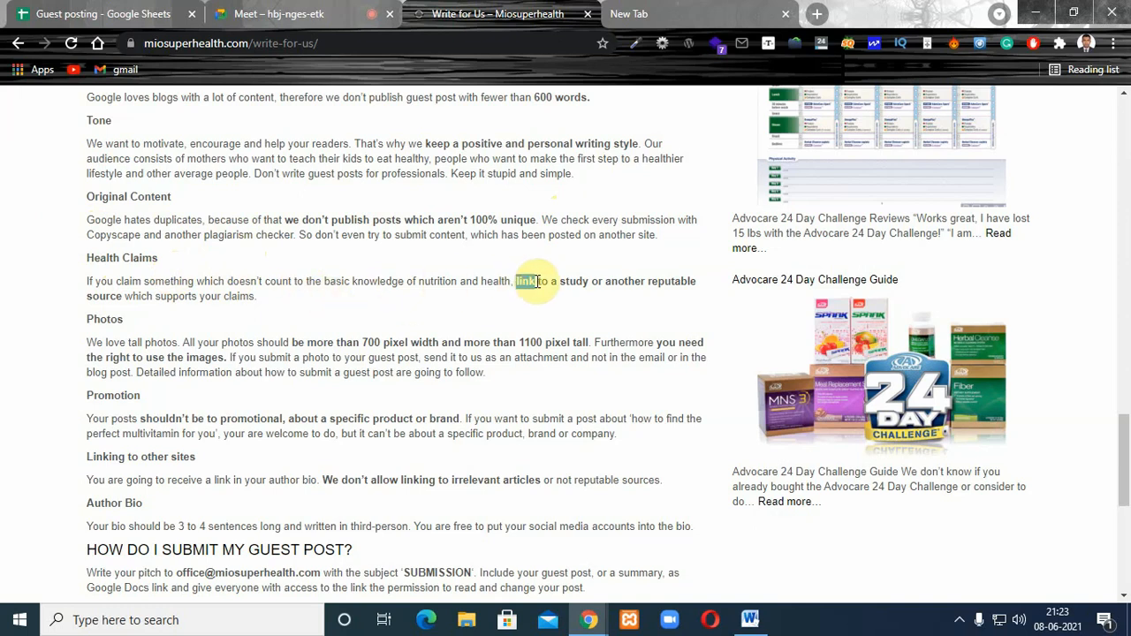
click(629, 281)
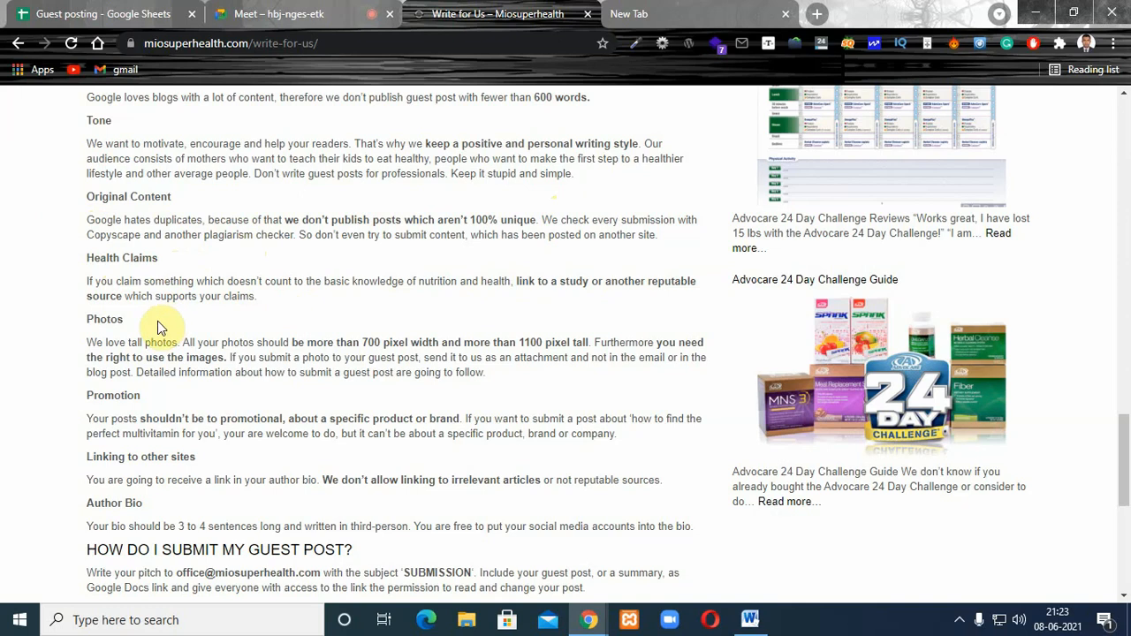
mouse_move(226, 302)
mouse_down()
mouse_move(149, 302)
mouse_move(308, 281)
mouse_move(466, 280)
mouse_up()
click(347, 303)
click(467, 280)
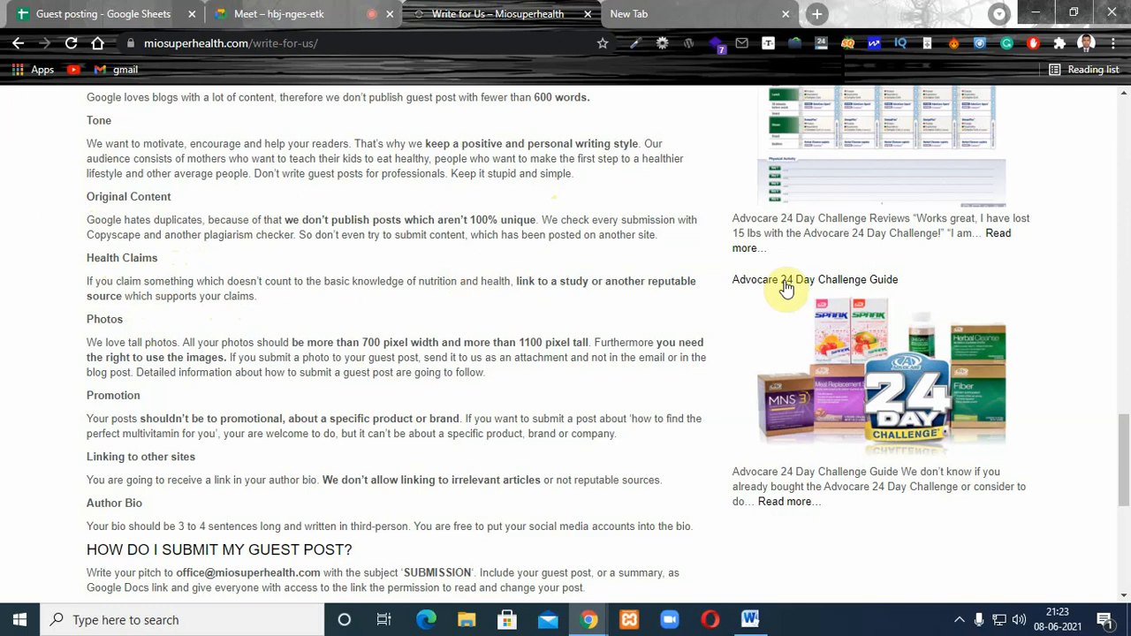
- Read the Photos requirement, marking the phrases on the 700 pixel width and on sending images outside the blog post
scroll(1122, 479, down, 2)
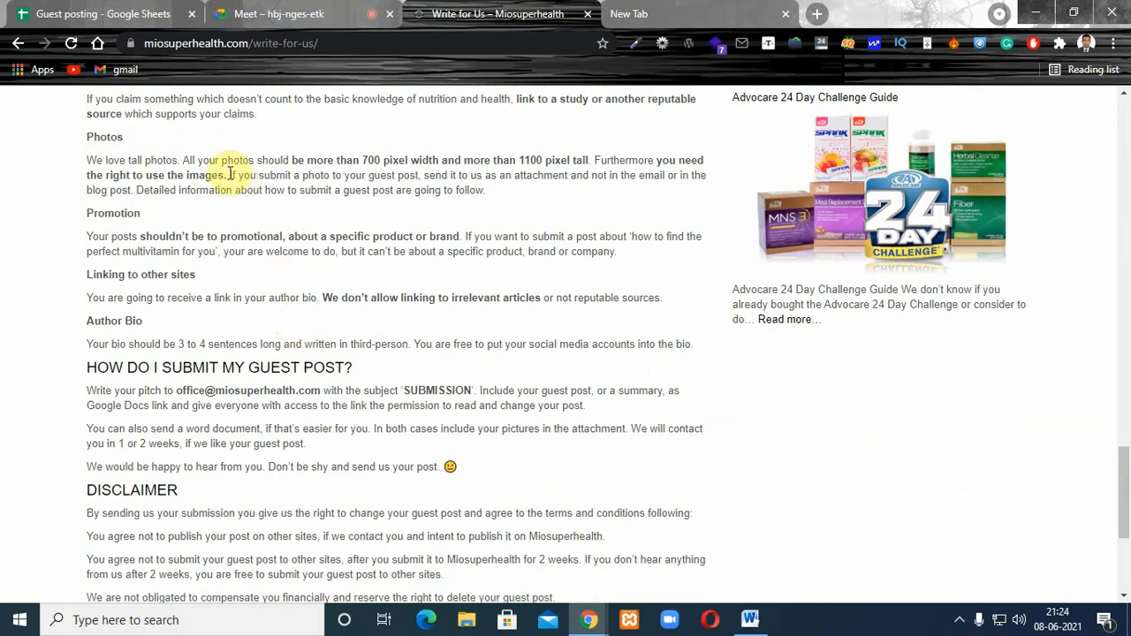
drag(336, 162, 384, 168)
click(384, 167)
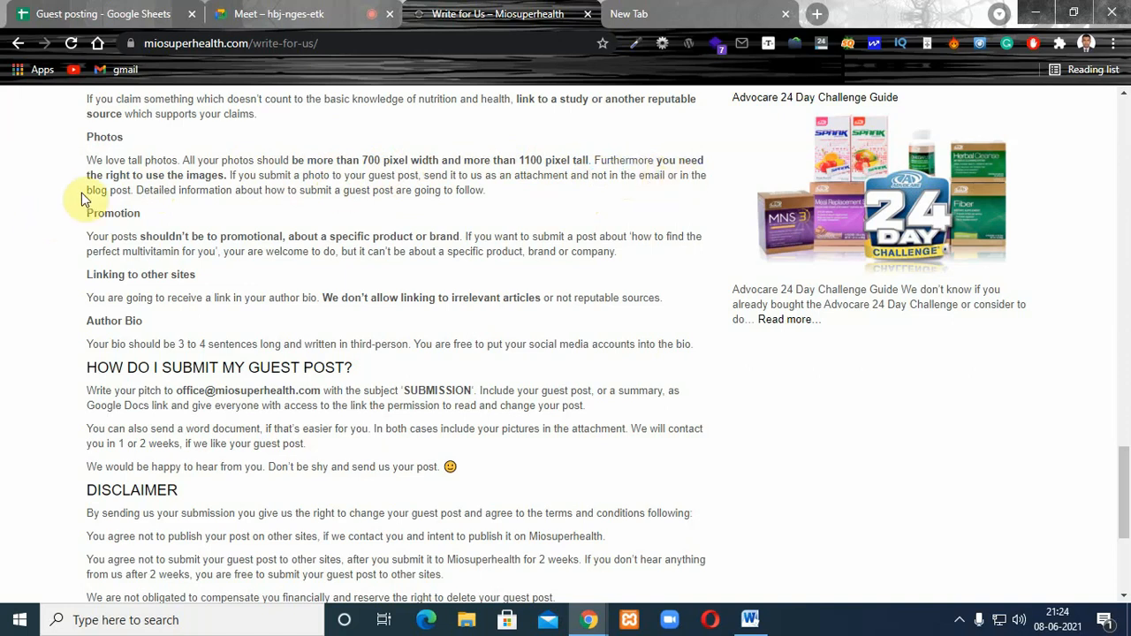
drag(82, 193, 131, 191)
click(132, 192)
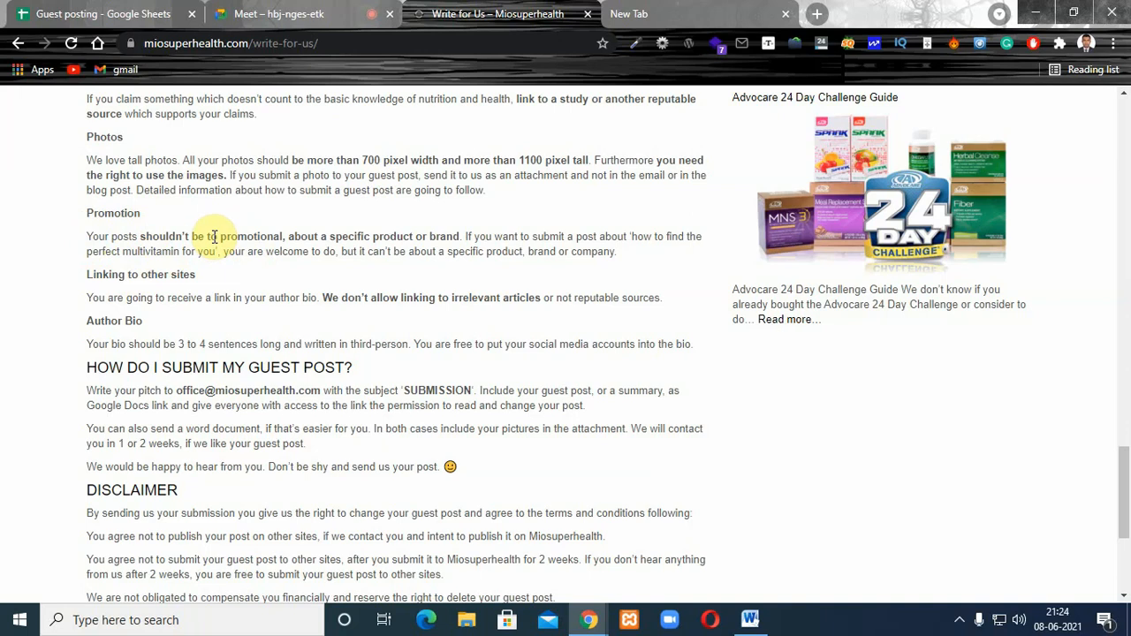
- Read the Promotion requirement, marking the phrases that rule out posts about a specific product, brand or company
drag(307, 236, 460, 236)
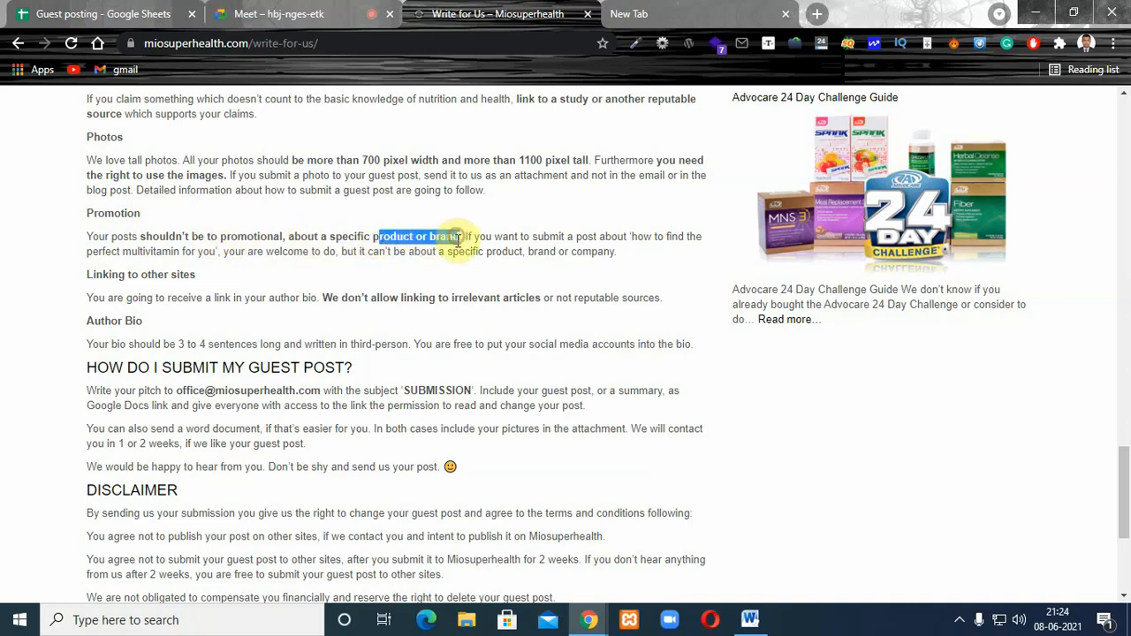
click(512, 254)
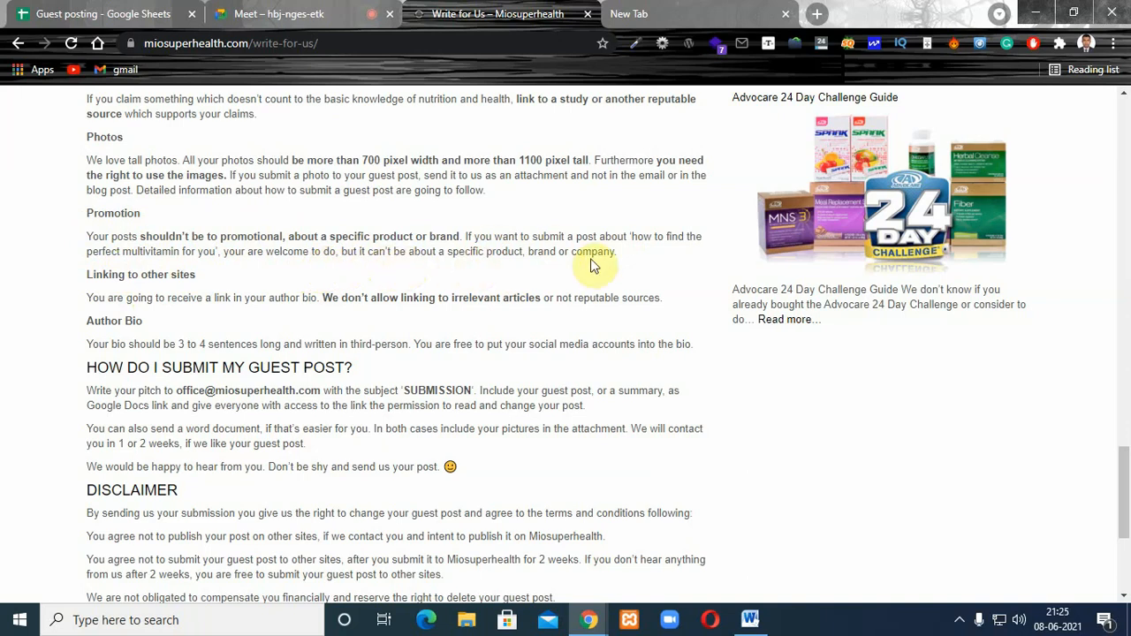
drag(616, 251, 263, 252)
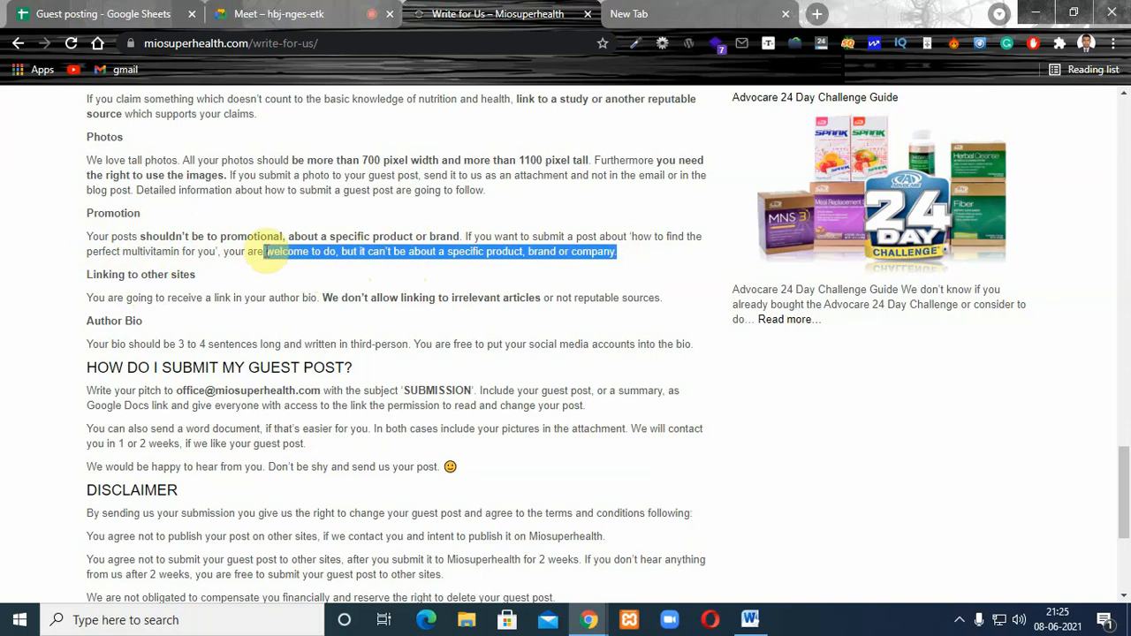
- Check on the Google Meet call and return to the Write for Us page
click(258, 20)
click(733, 184)
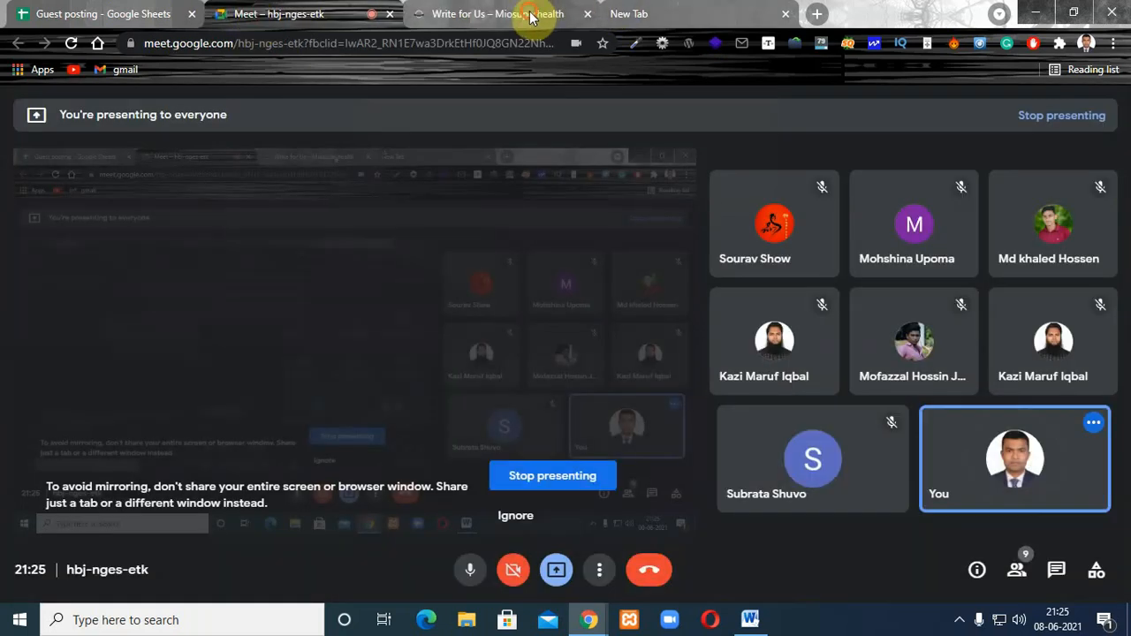
click(530, 13)
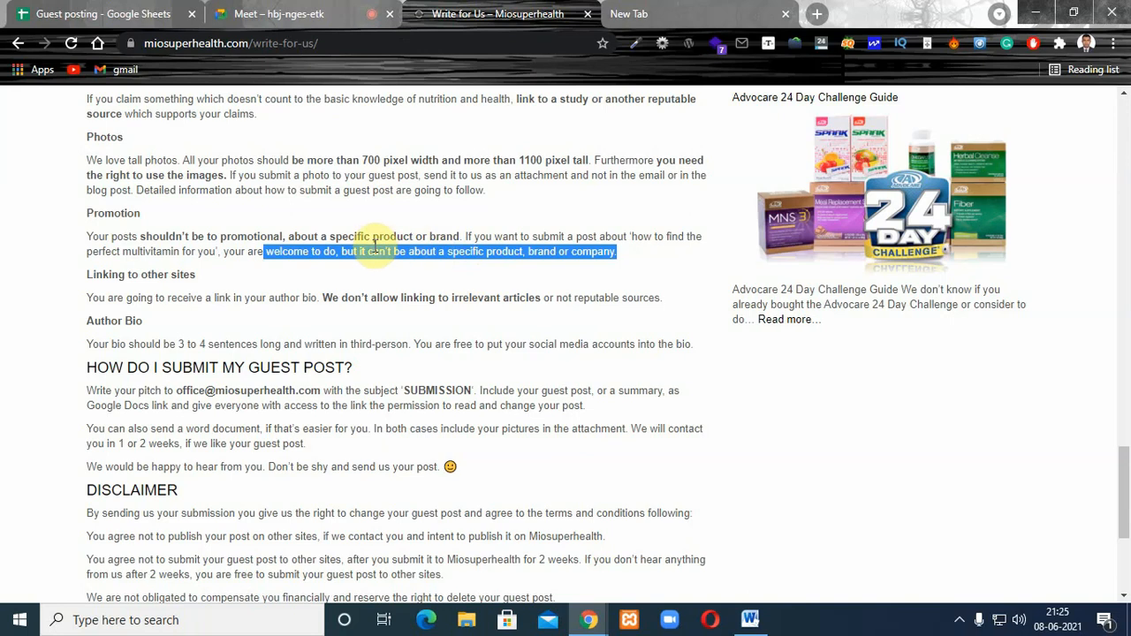
- Reread the end of the Promotion requirement, marking the words just before "welcome to do" and clearing the marking
click(309, 251)
drag(265, 251, 218, 252)
click(276, 249)
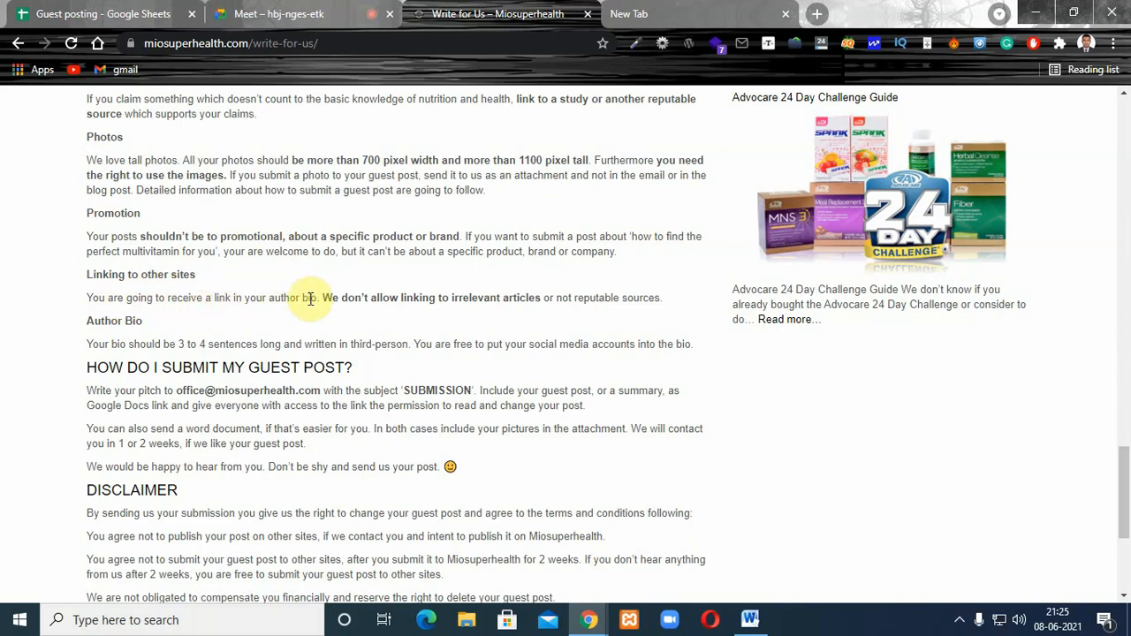
- Read the Linking to other sites requirement, marking the phrase that disallows linking to irrelevant articles
drag(323, 298, 380, 297)
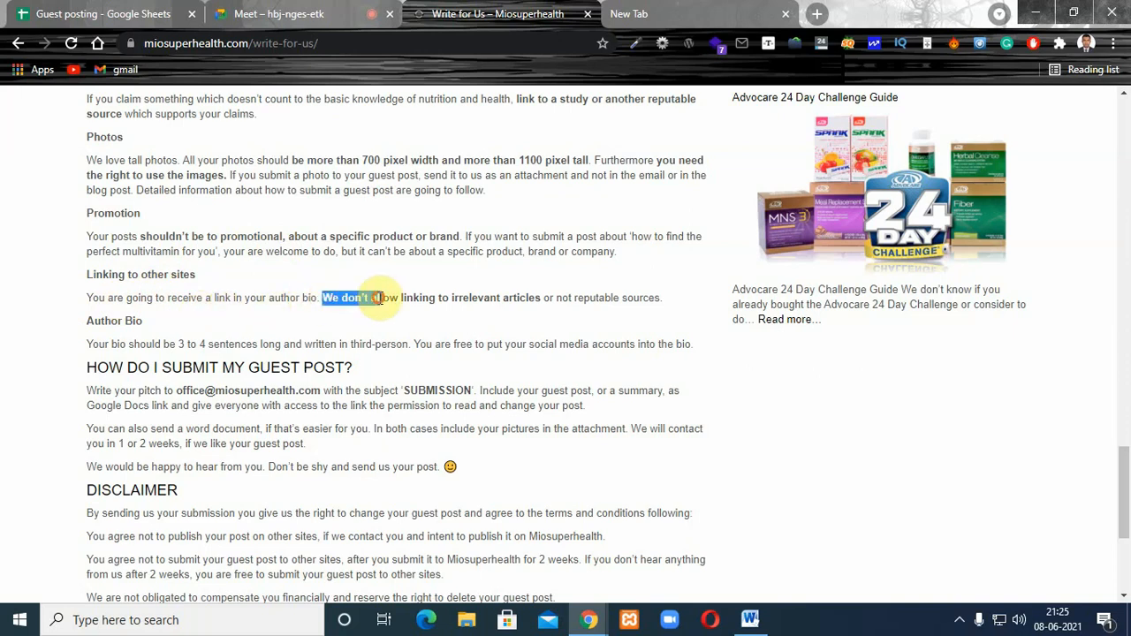
click(404, 298)
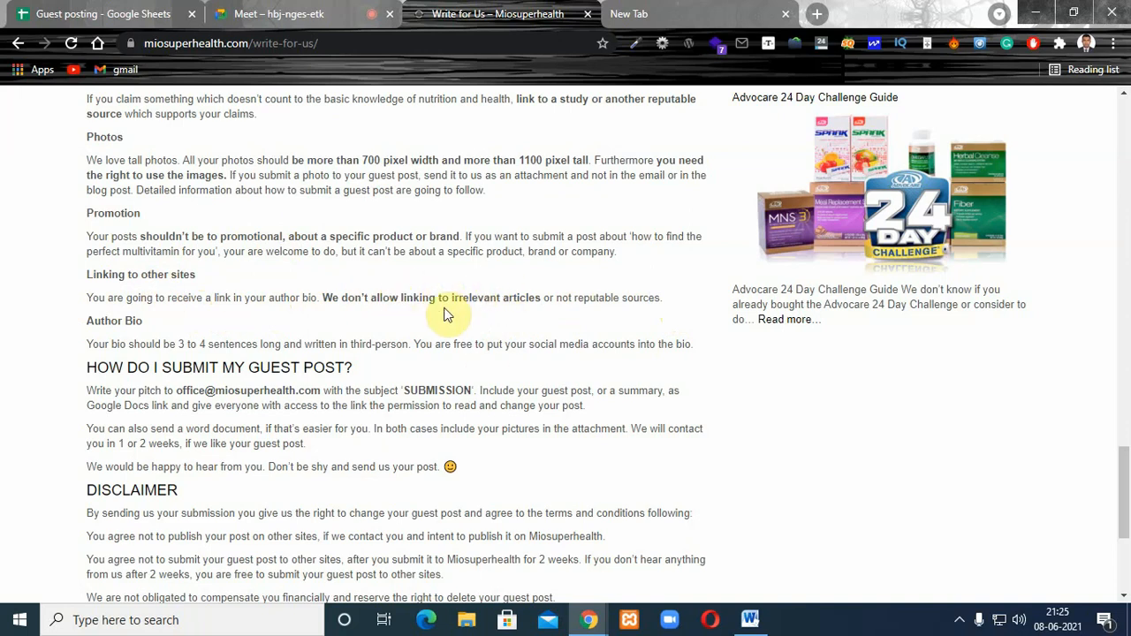
drag(436, 300, 338, 305)
click(335, 298)
- Read the Author Bio requirement, marking the phrase on 3 to 4 sentences in third-person and the whole bio paragraph
scroll(1127, 450, down, 1)
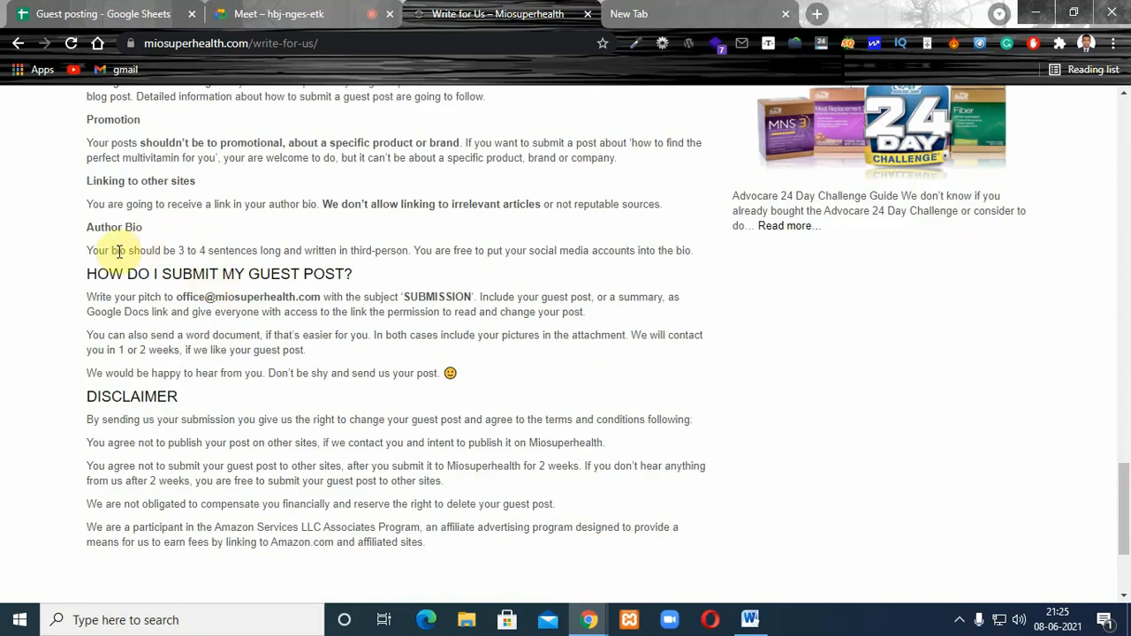
drag(148, 250, 189, 250)
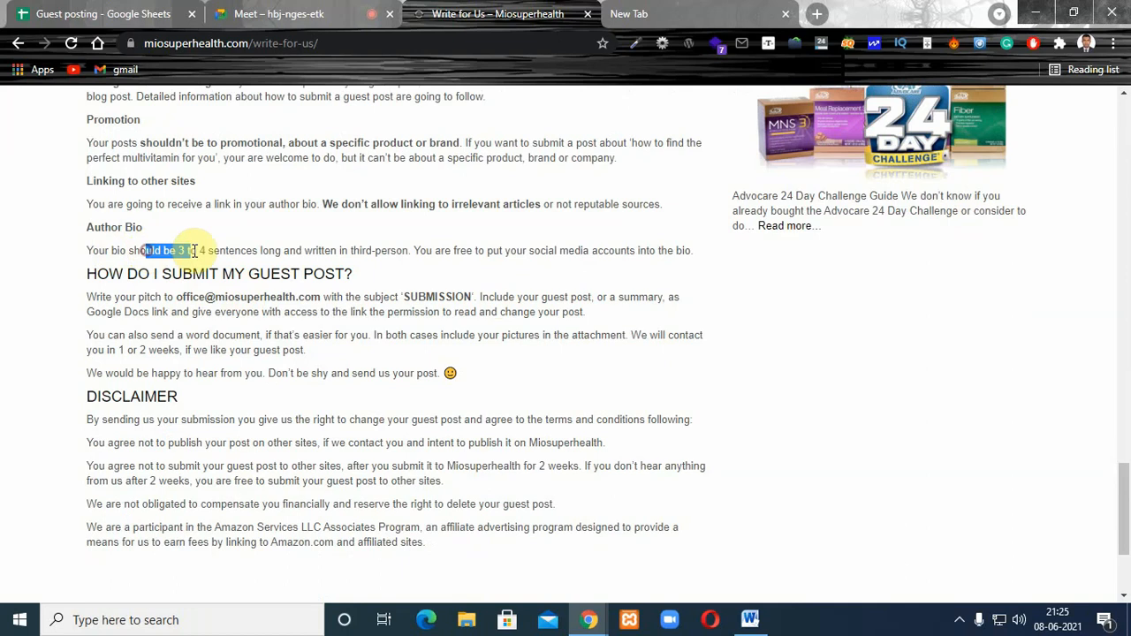
click(186, 250)
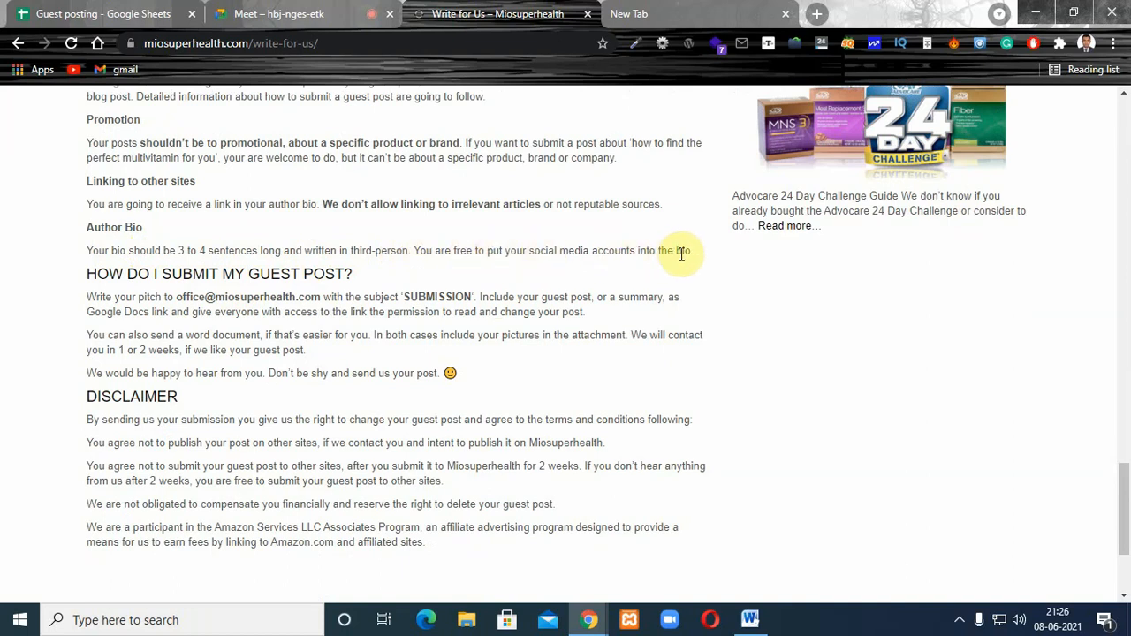
drag(133, 251, 352, 251)
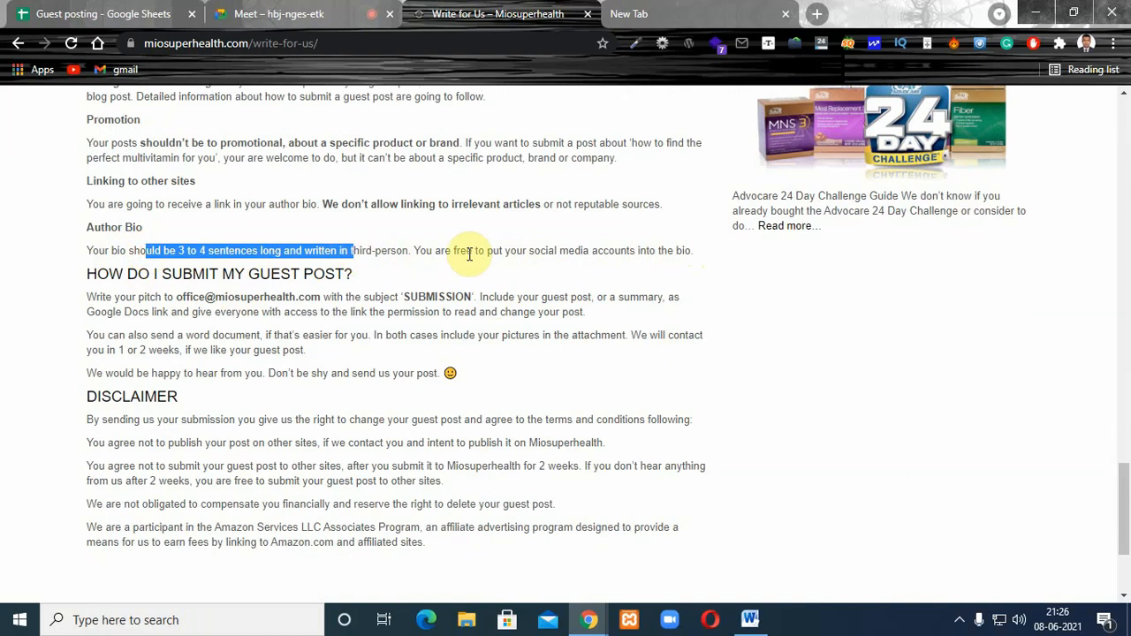
click(473, 252)
drag(691, 251, 91, 251)
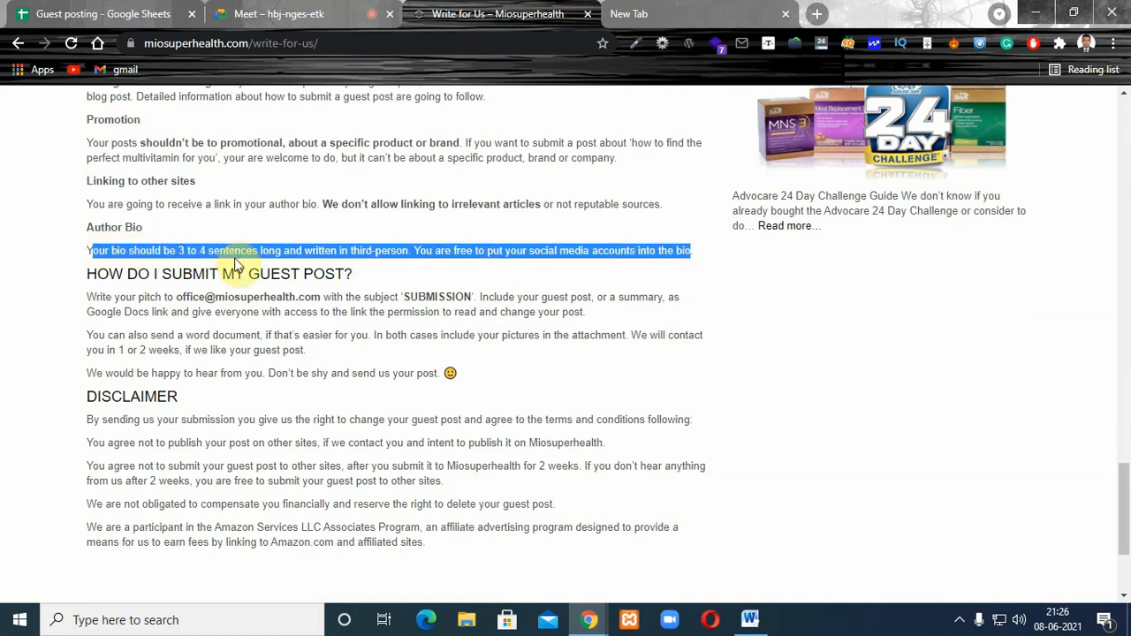
click(338, 269)
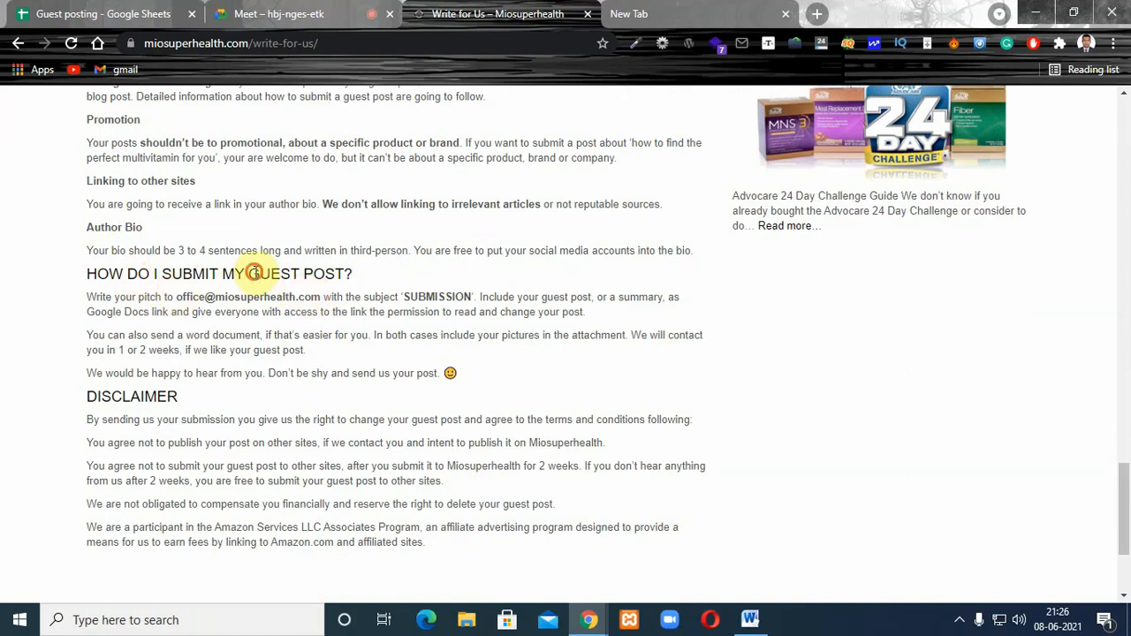
- Read how to submit a guest post, marking the section heading, the pitch e-mail address and the subject SUBMISSION
drag(259, 274, 340, 274)
drag(96, 297, 321, 298)
click(166, 298)
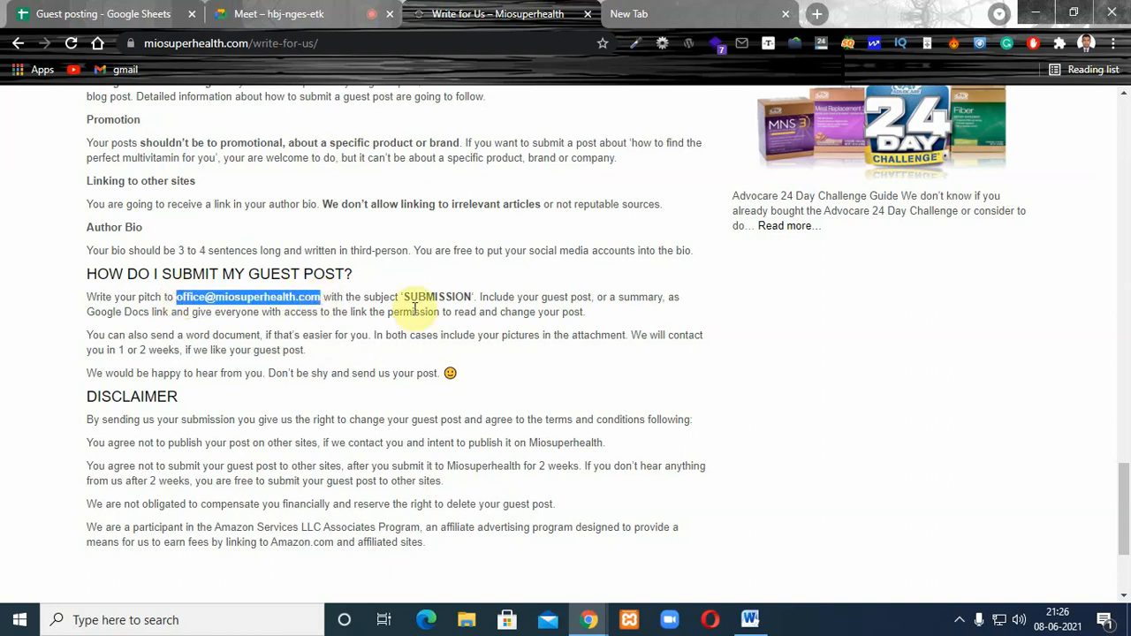
drag(403, 298, 468, 297)
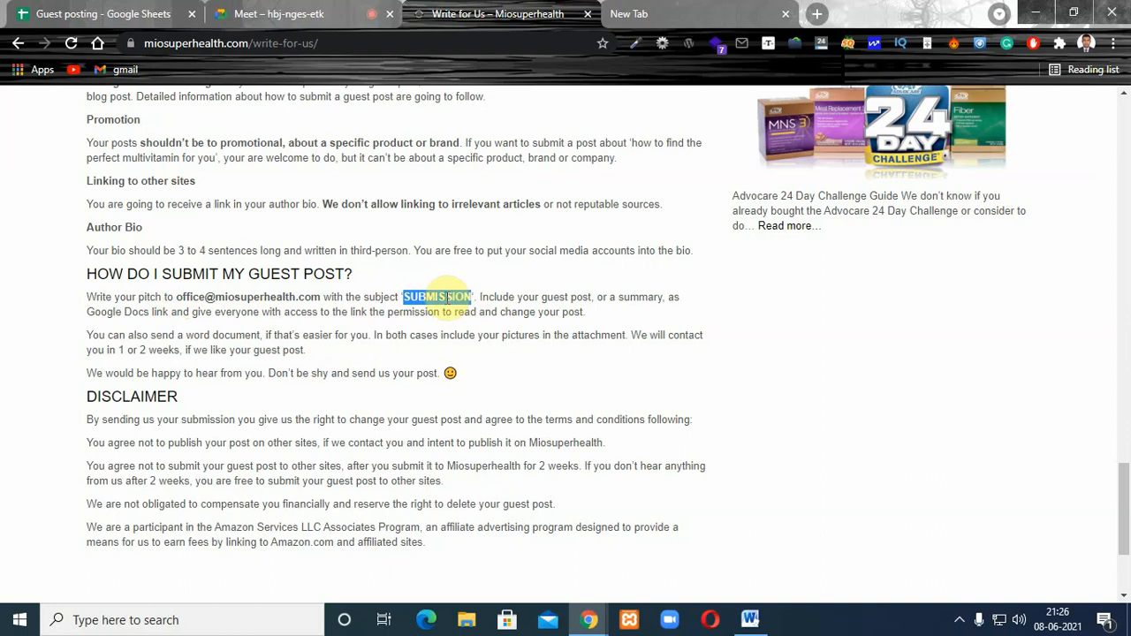
click(497, 302)
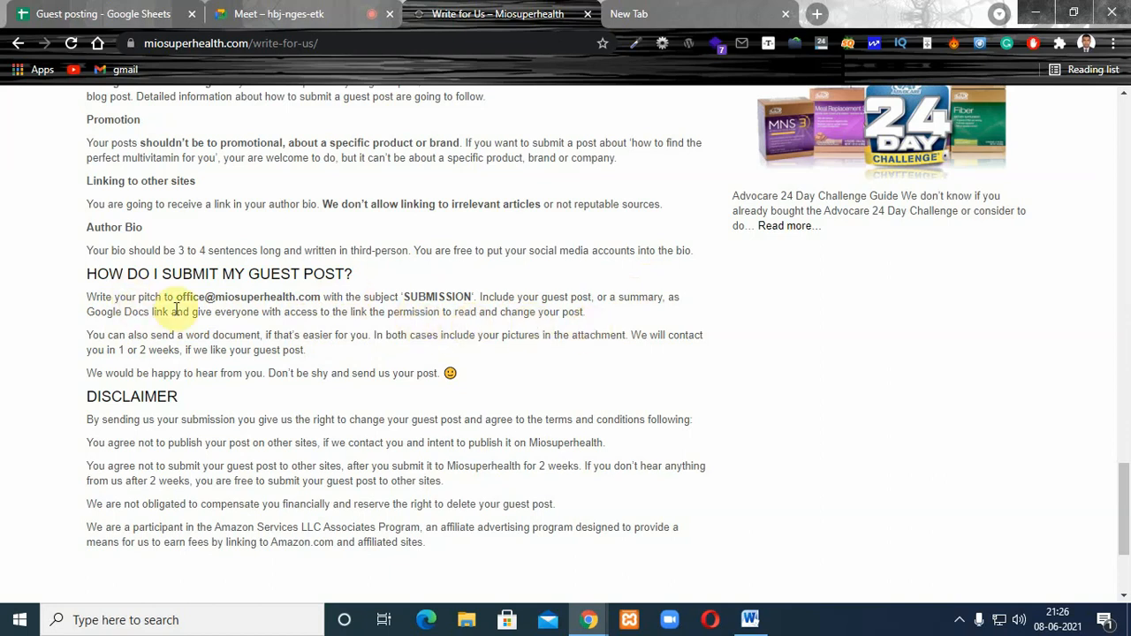
- Go over the pitch instructions again, marking the e-mail address, the subject, the guest post or summary wording and the Google Docs link
drag(177, 297, 320, 297)
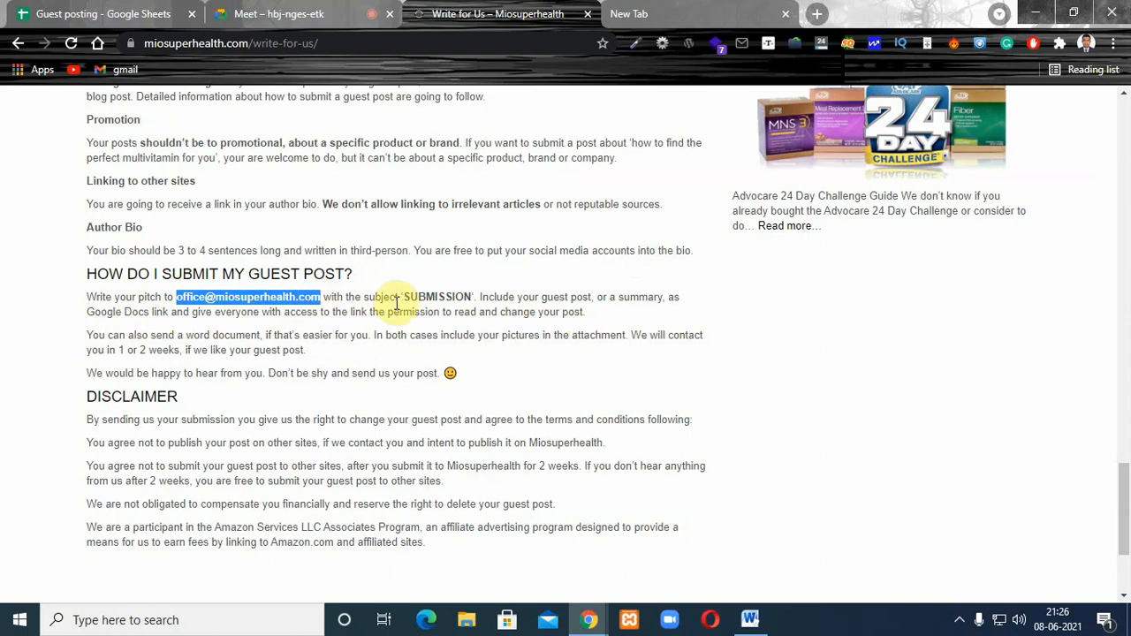
drag(402, 301, 471, 298)
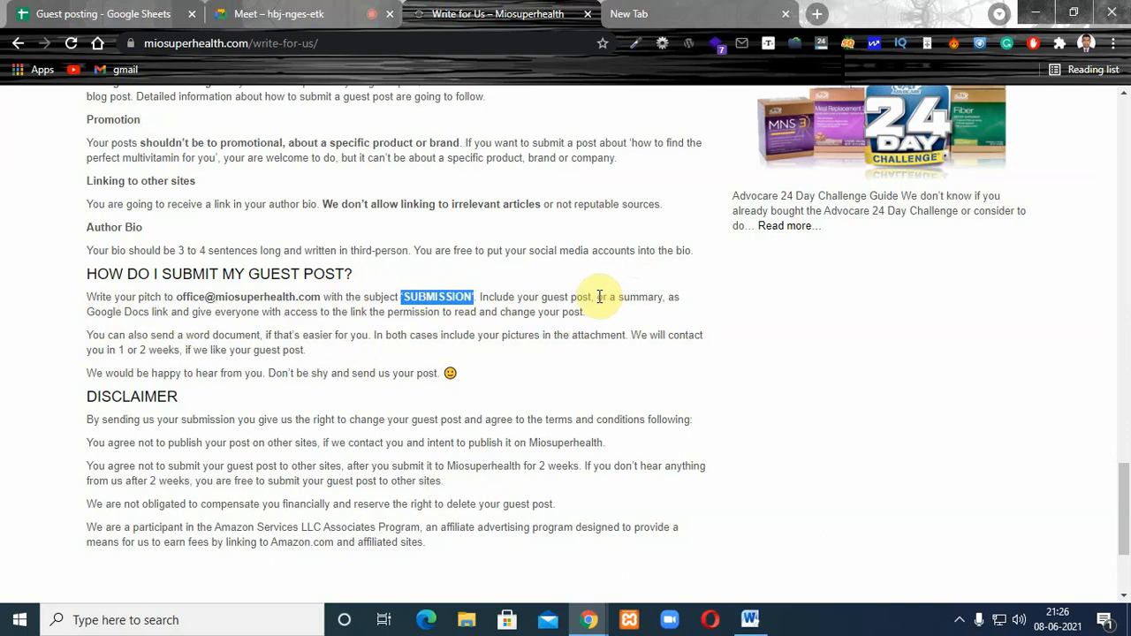
drag(583, 298, 639, 298)
drag(100, 311, 156, 309)
click(261, 303)
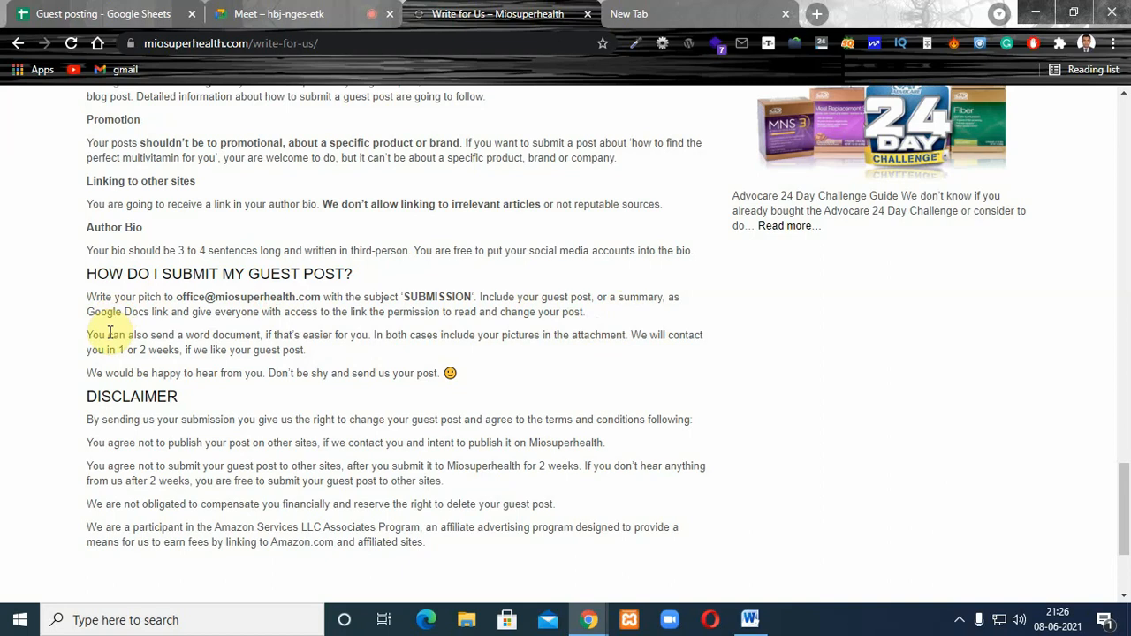
- Read the word document option, marking its wording and the phrase "both cases" about including pictures in the attachment
drag(221, 334, 323, 333)
click(241, 336)
click(366, 333)
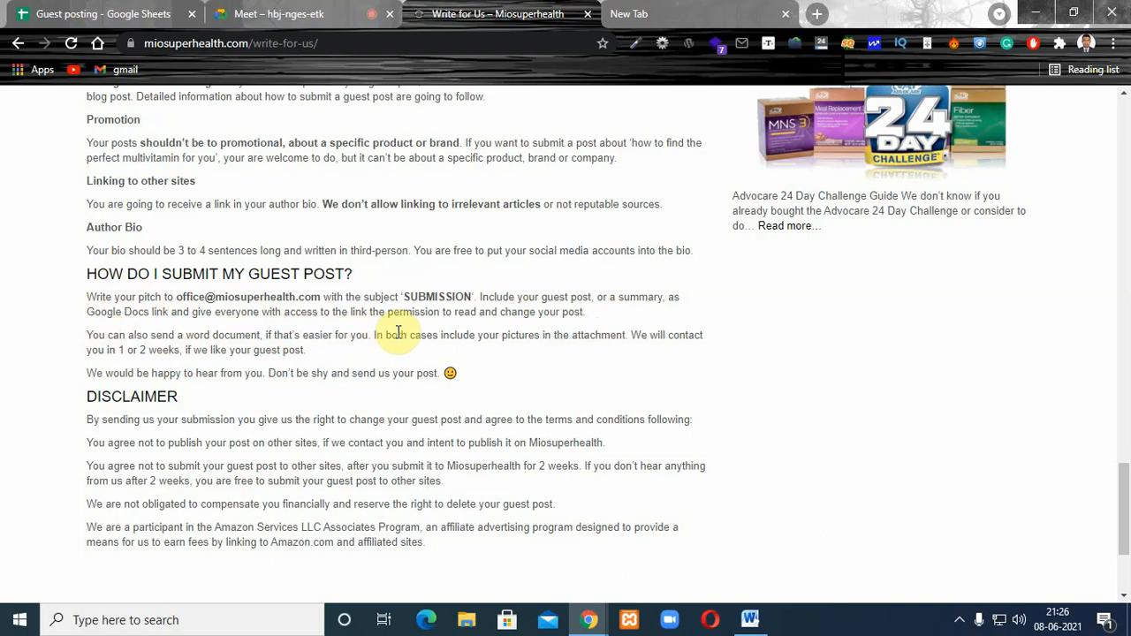
drag(385, 336, 448, 336)
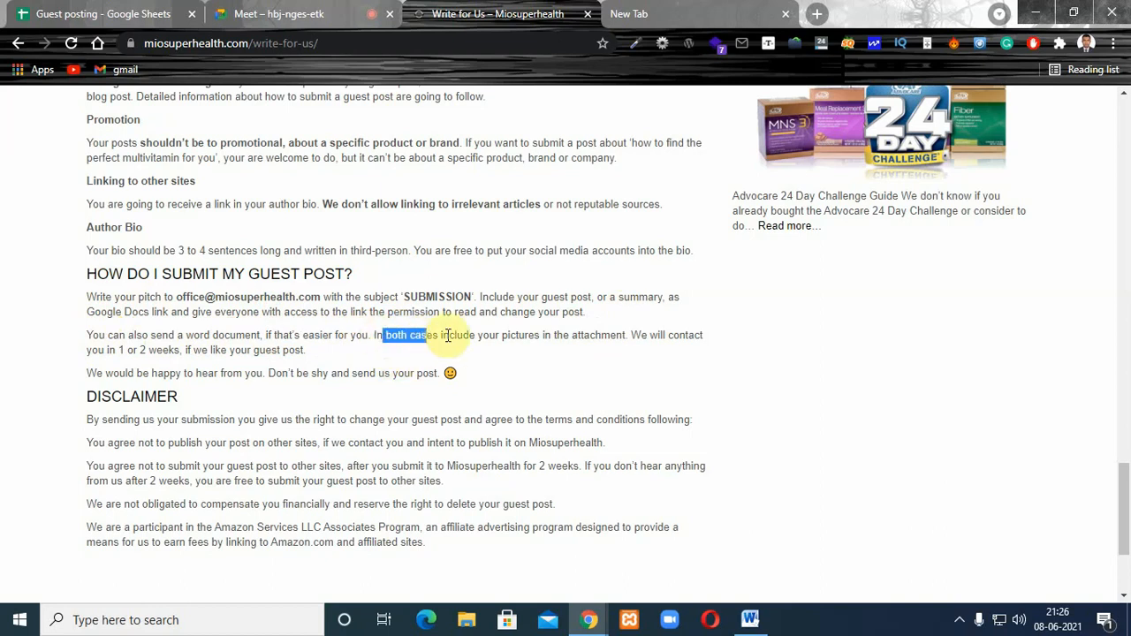
click(554, 340)
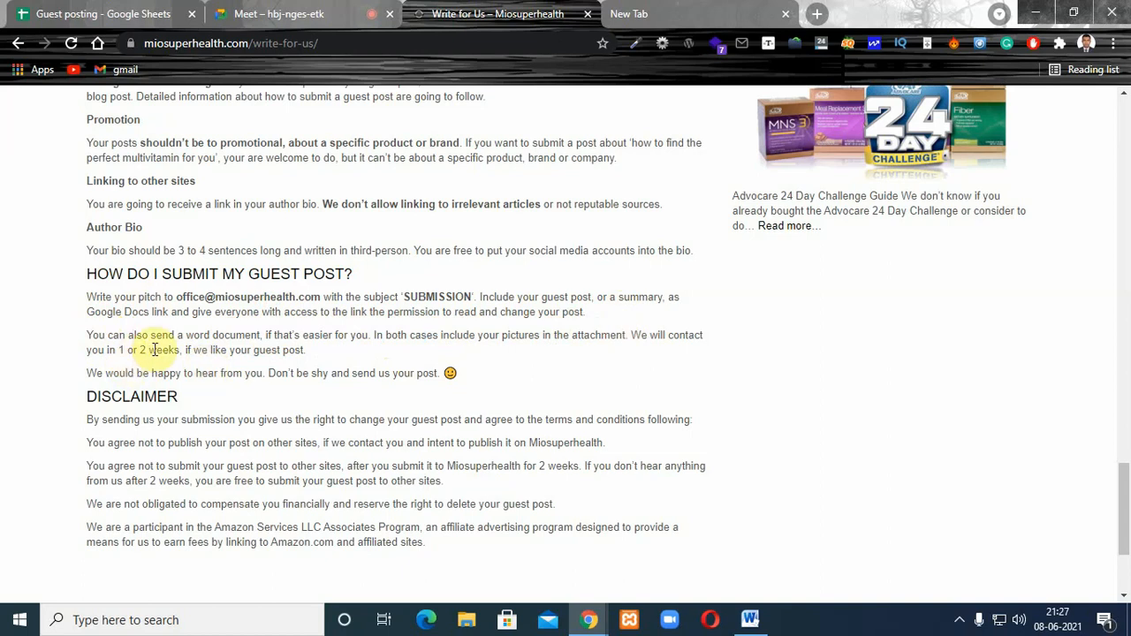
- Read the response time for submissions, marking "1 or 2 weeks" and the condition about liking the guest post
drag(186, 352, 205, 352)
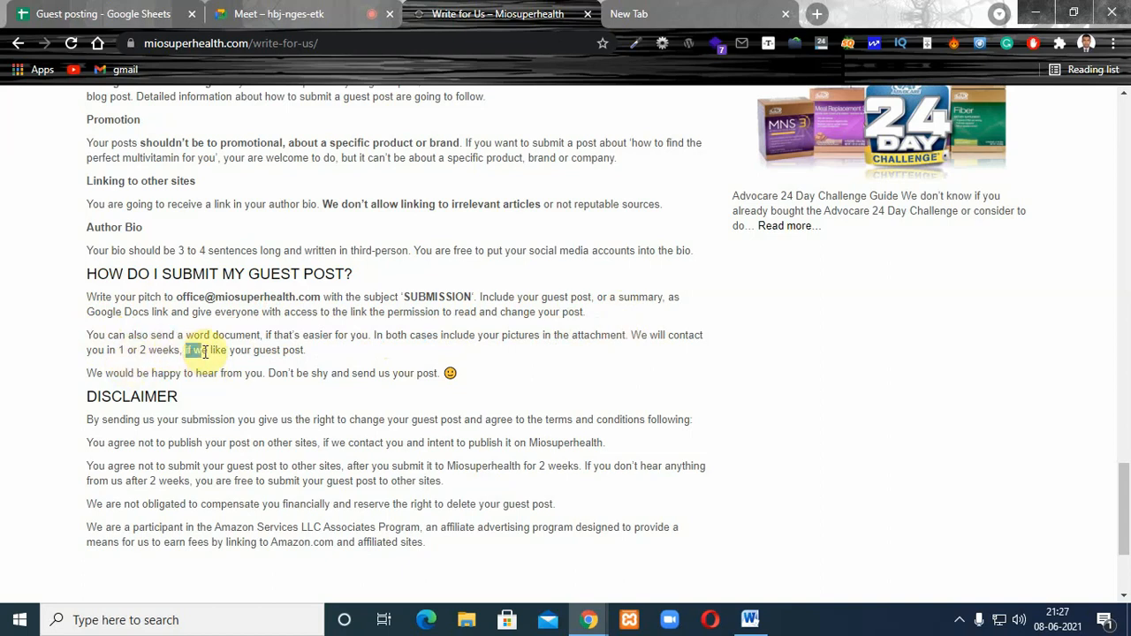
click(213, 351)
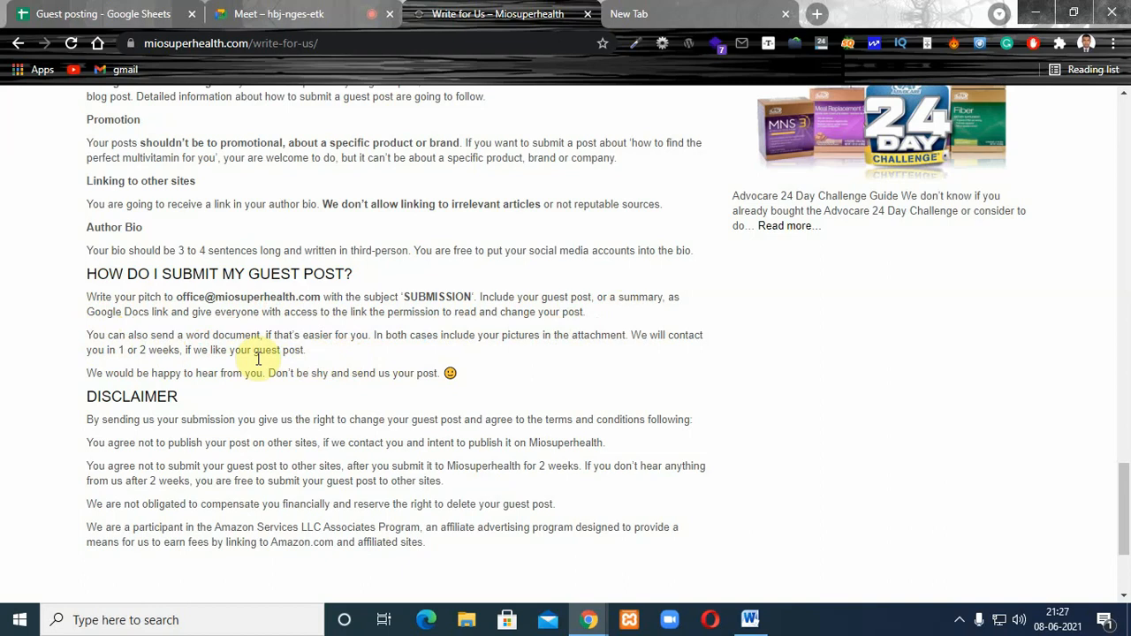
drag(119, 352, 176, 352)
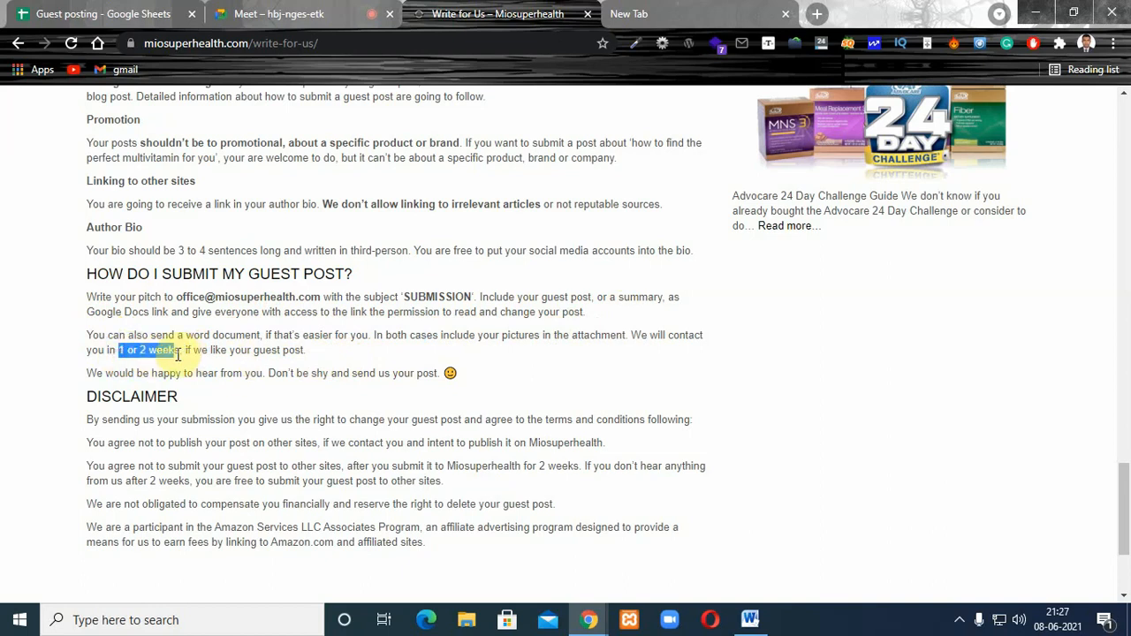
click(131, 354)
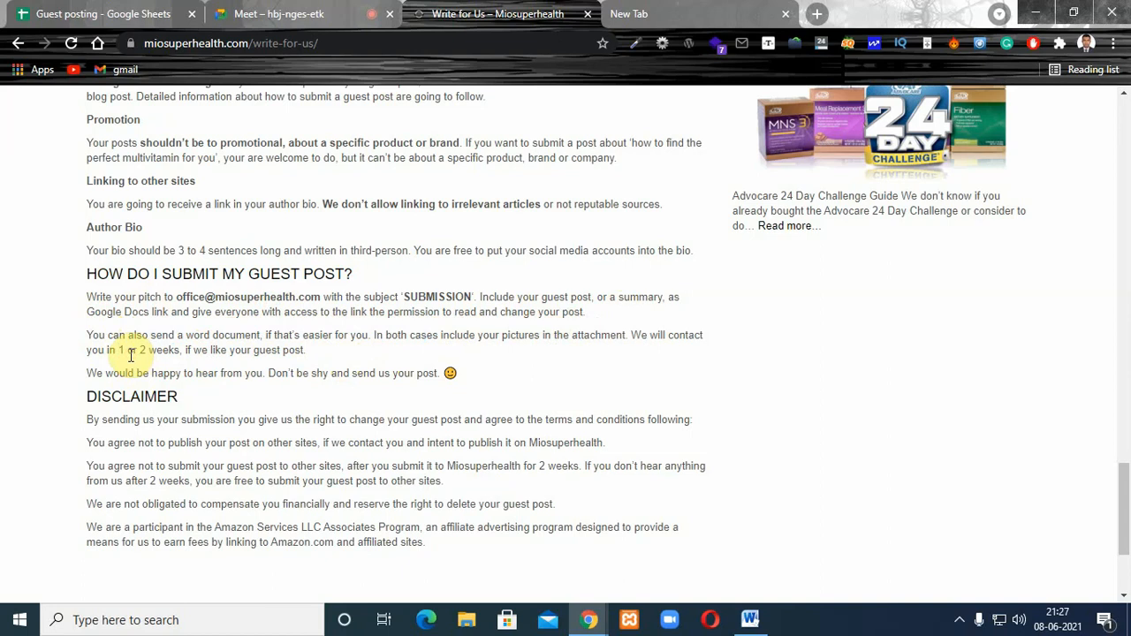
drag(114, 349, 261, 357)
click(261, 356)
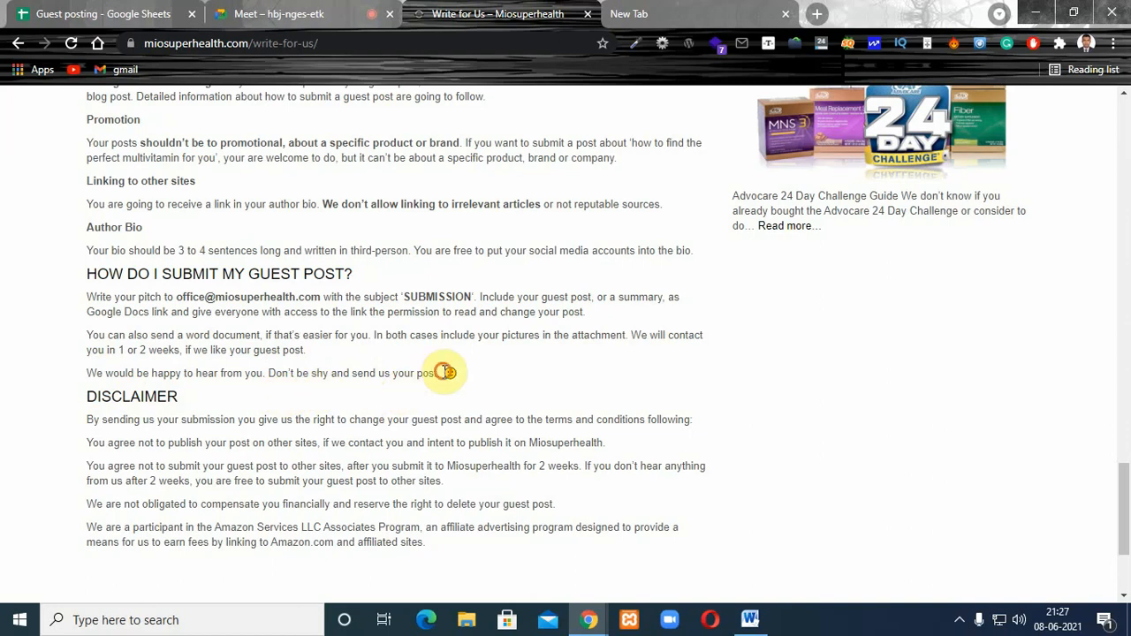
- Read the closing invitation to send a post, marking the whole line, and bring the full Disclaimer section into view
drag(445, 371, 81, 373)
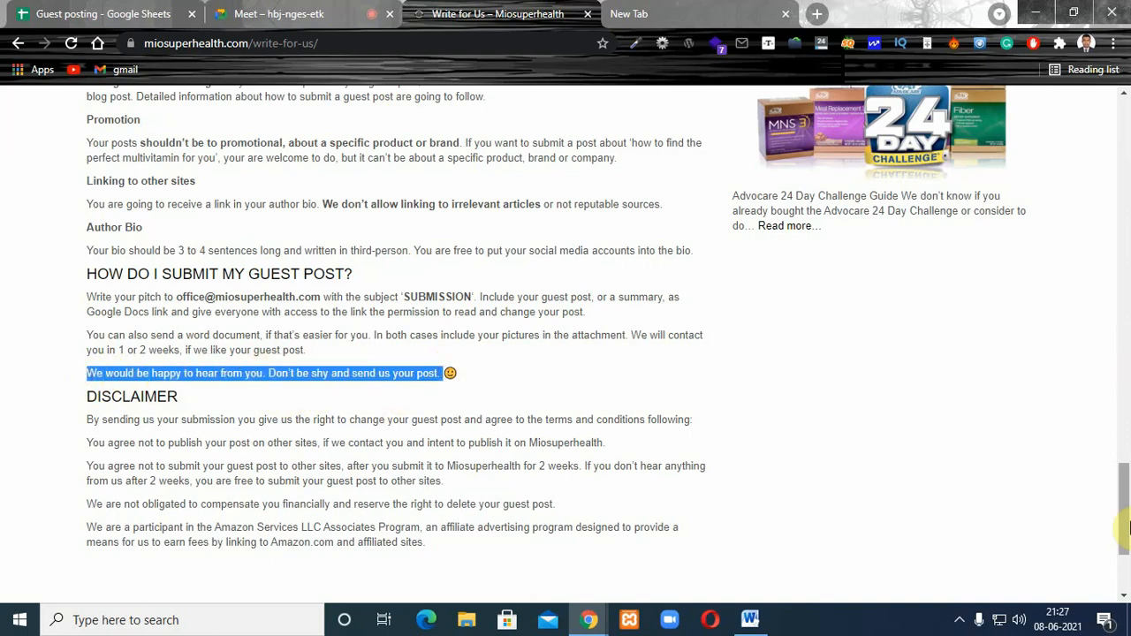
scroll(1125, 527, down, 2)
click(207, 319)
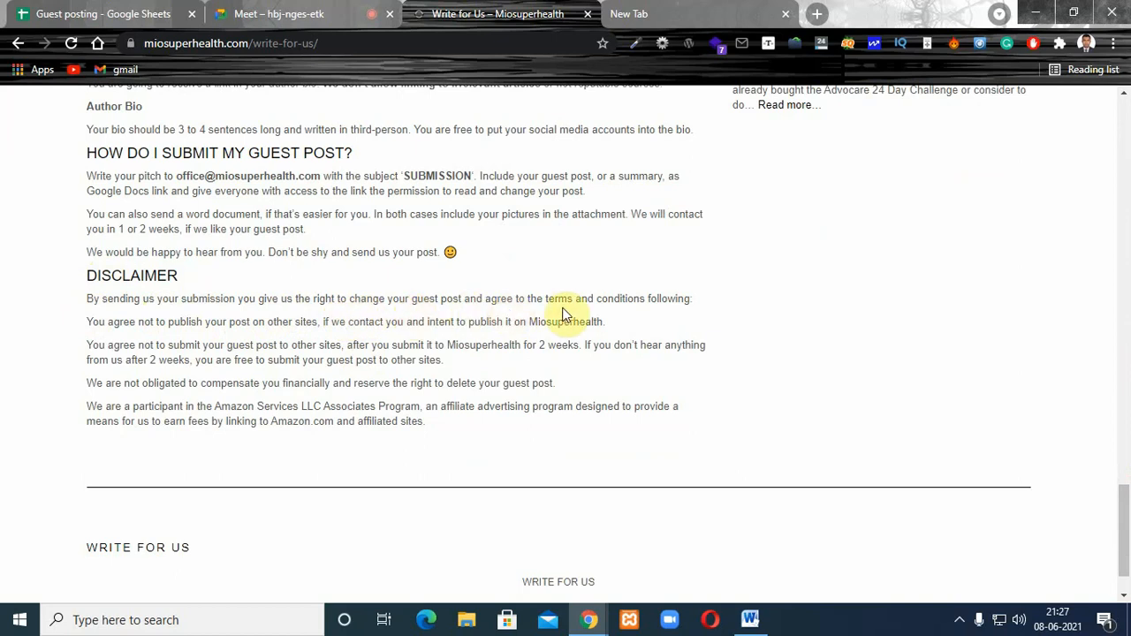
- Read the first Disclaimer line, marking the phrase that gives the site the right to change the guest post
drag(255, 299, 464, 301)
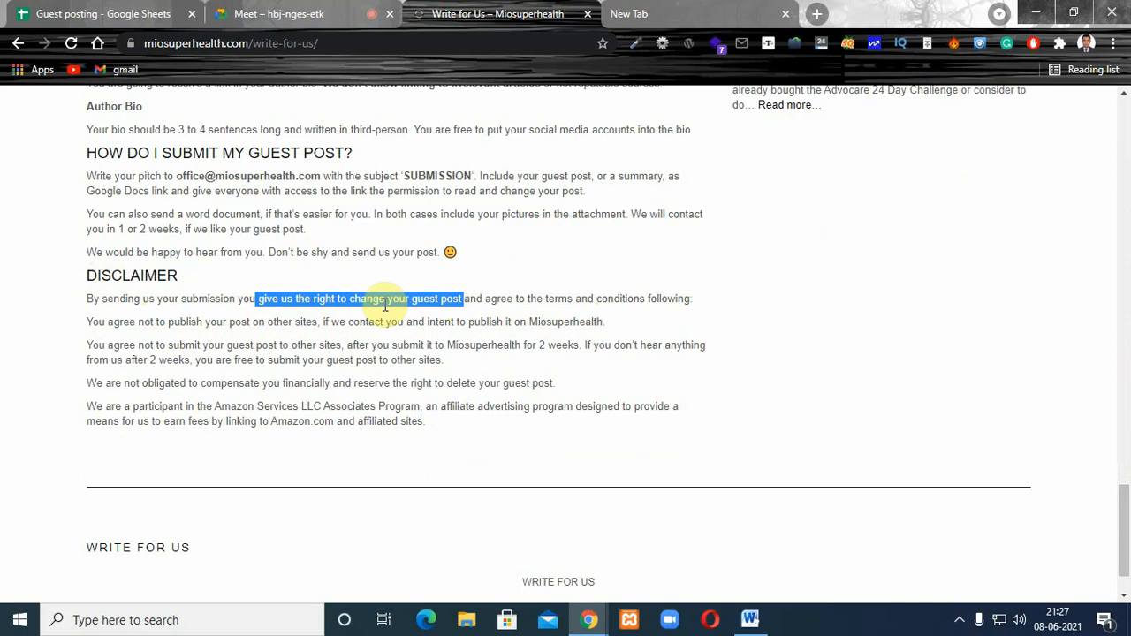
click(366, 324)
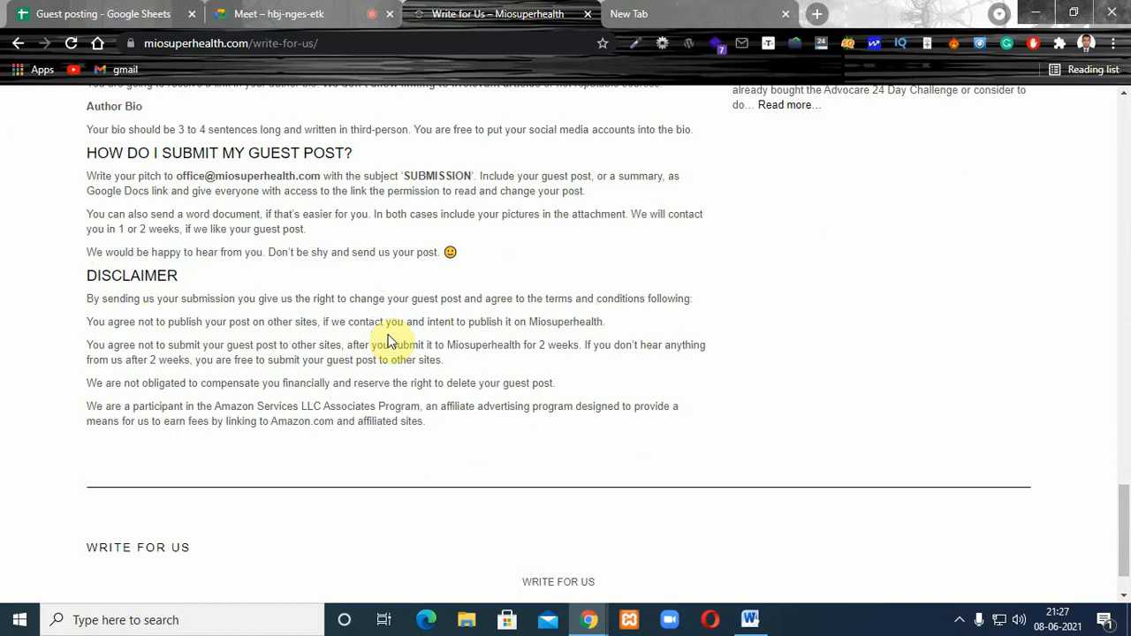
drag(281, 299, 380, 299)
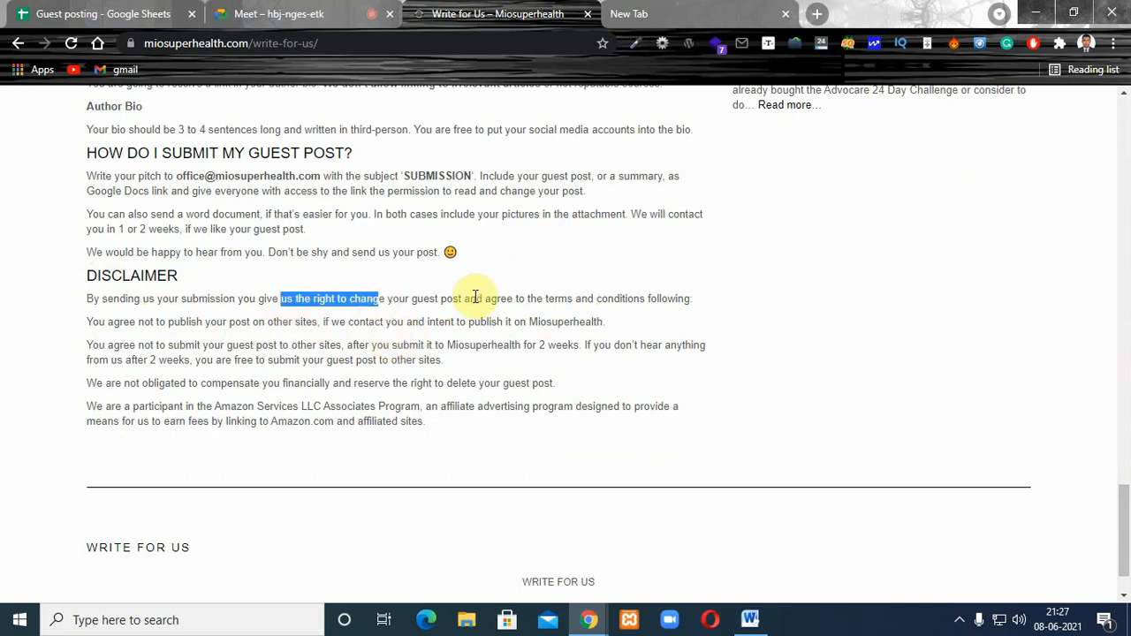
drag(158, 299, 519, 298)
click(277, 299)
click(519, 297)
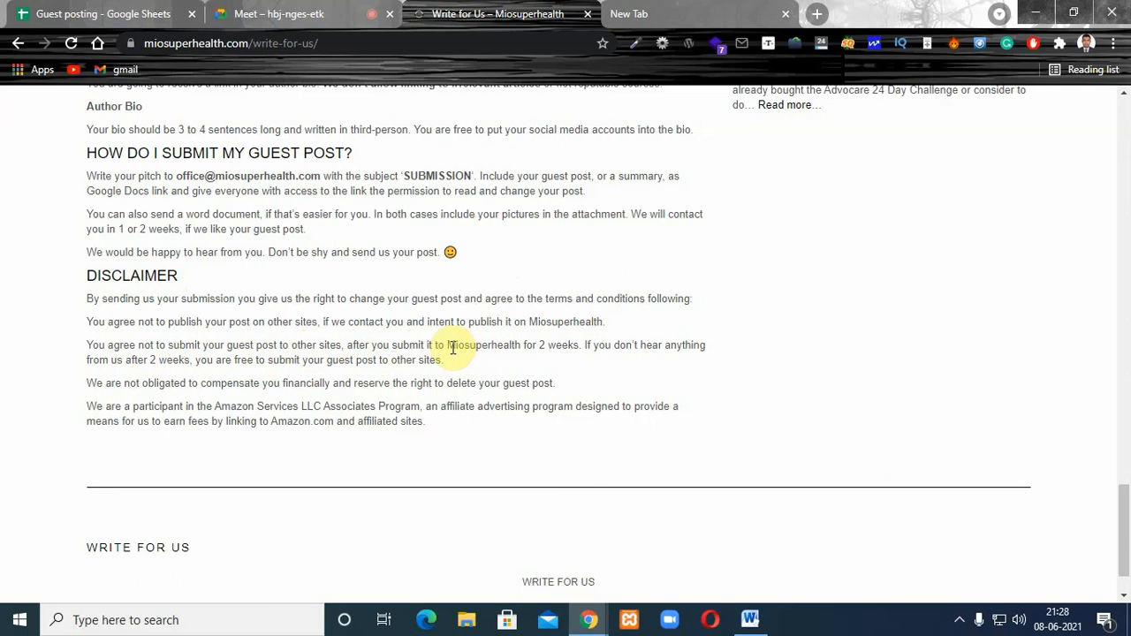
- Read the Disclaimer term on submitting to other sites, marking "for 2 weeks" and the phrase on being free to submit elsewhere
drag(448, 345, 580, 347)
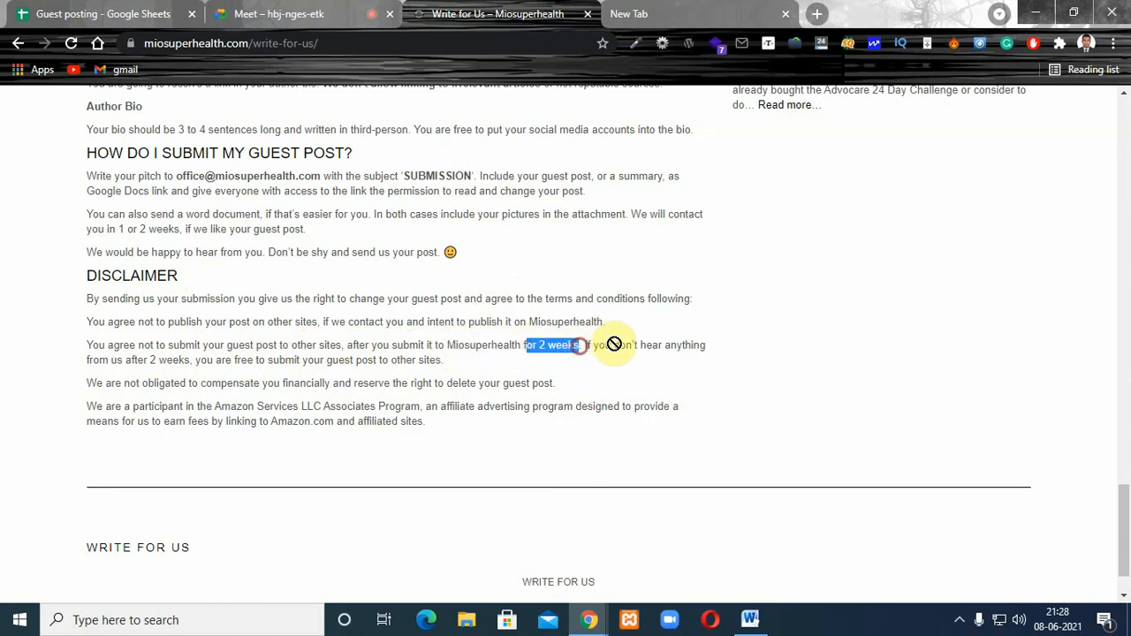
click(613, 343)
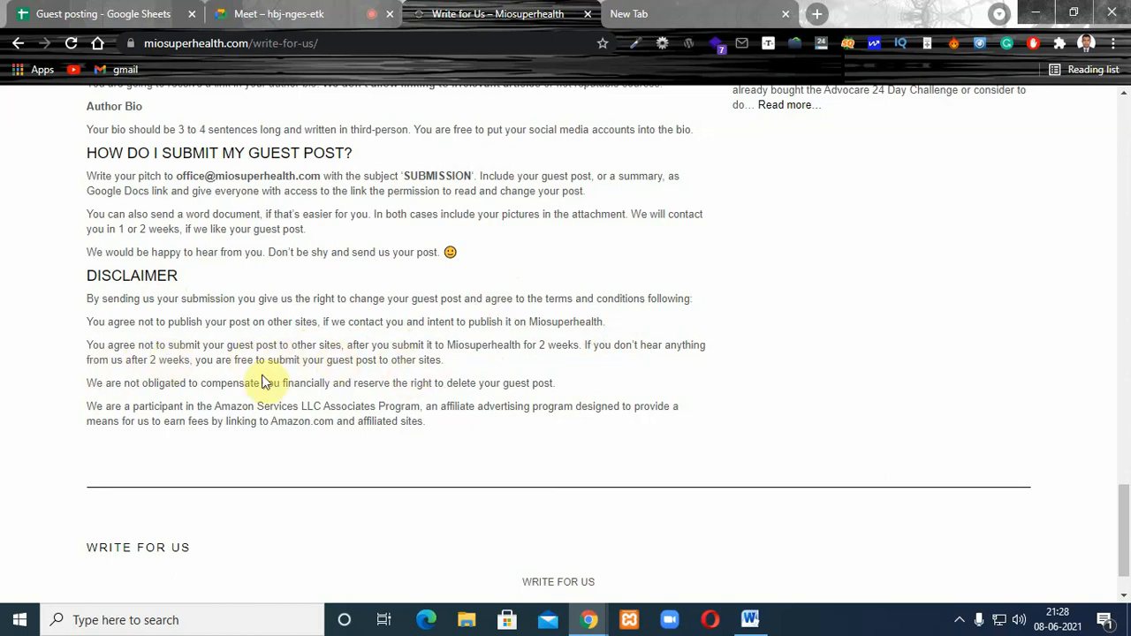
drag(99, 360, 433, 365)
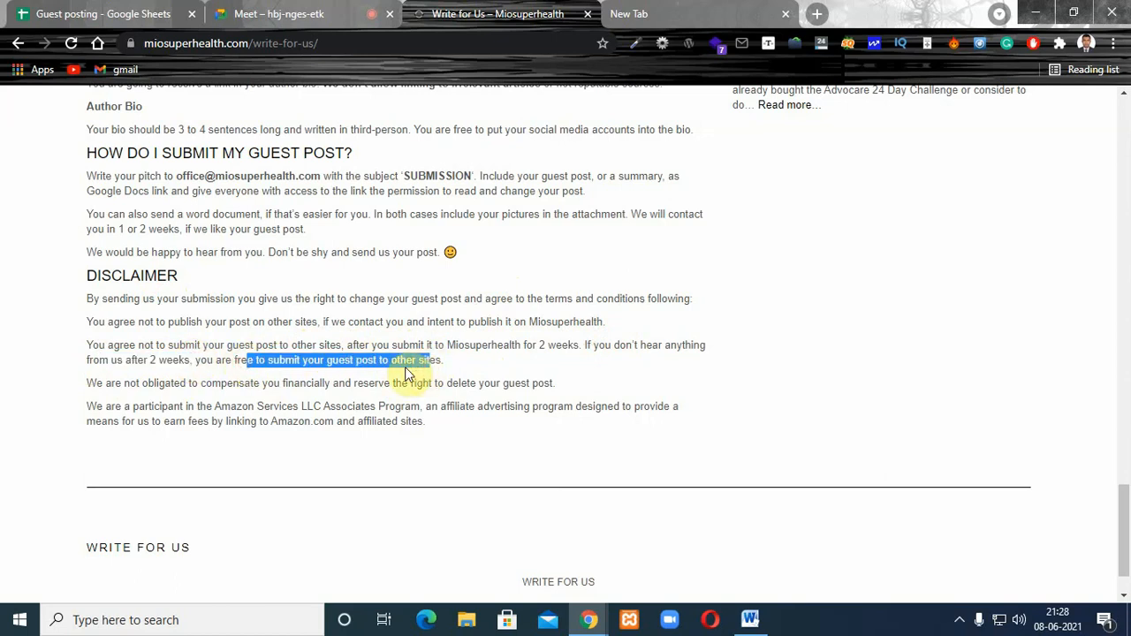
click(92, 396)
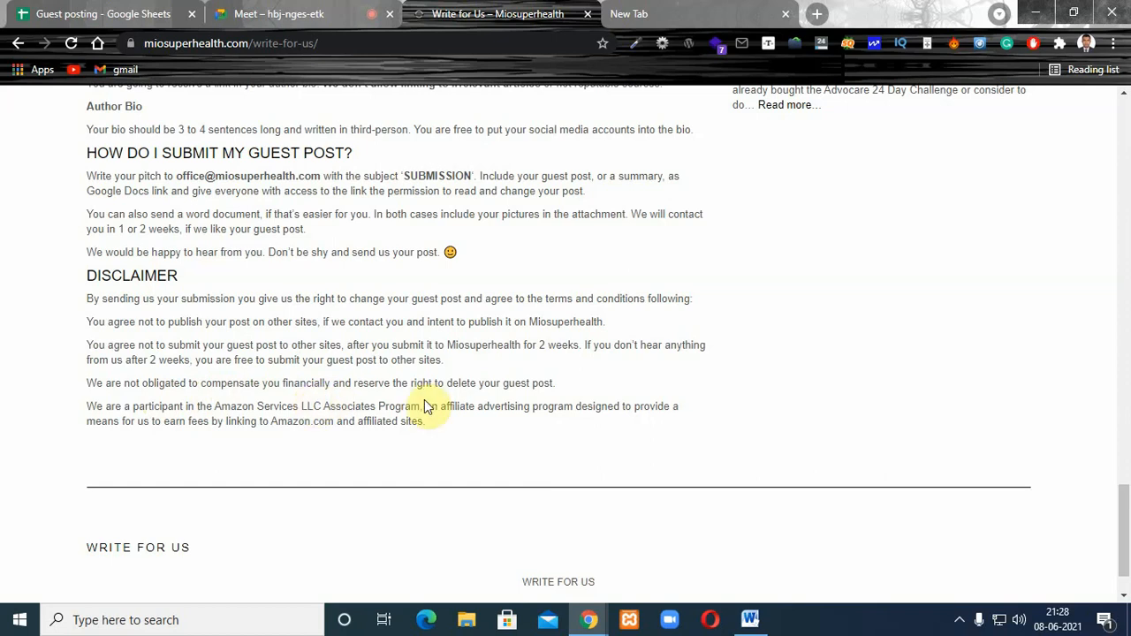
- Read the Disclaimer line on financial compensation and the right to delete the guest post, marking the whole line
drag(555, 382, 89, 385)
click(88, 385)
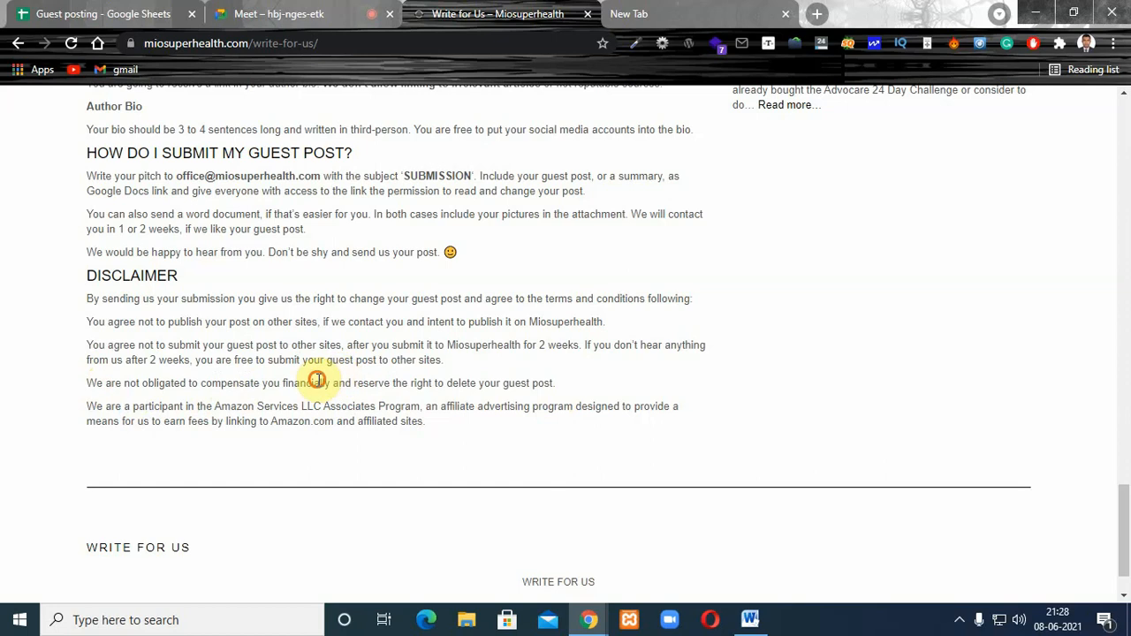
click(253, 384)
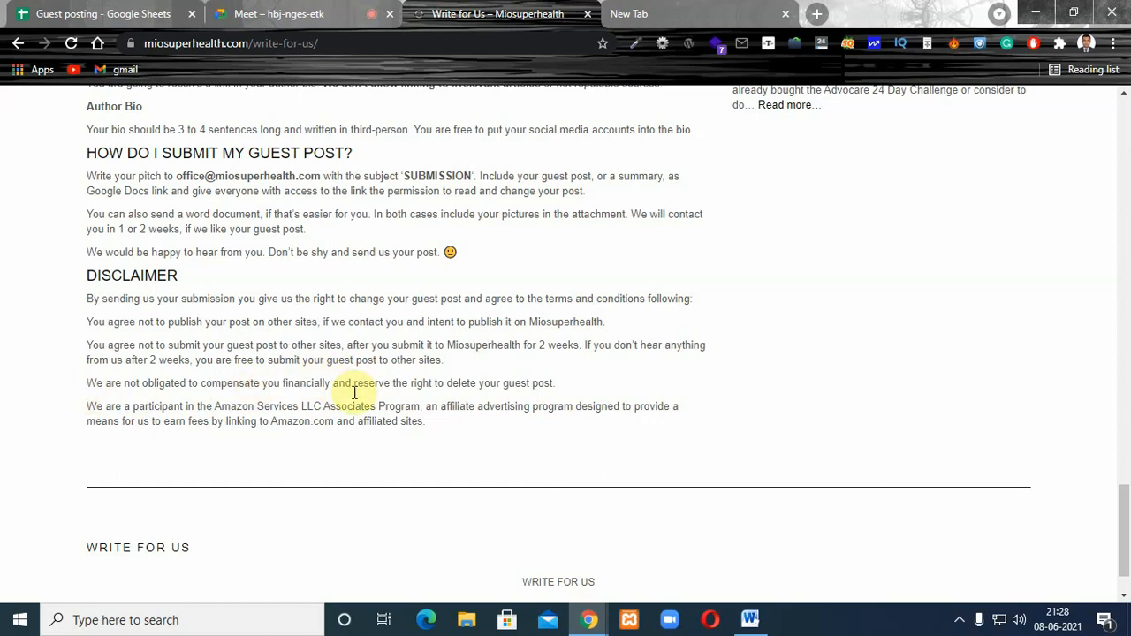
- Read the Disclaimer line on the Amazon Services LLC Associates Program, marking the program name and the phrase on linking to Amazon.com and affiliated sites
drag(1127, 523, 1129, 550)
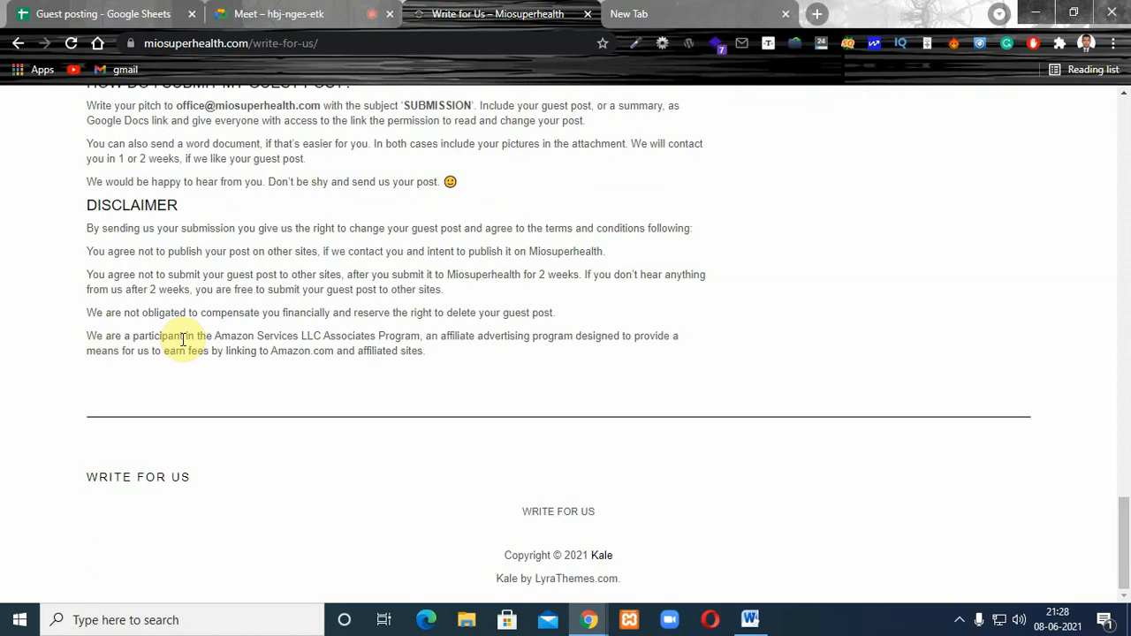
drag(222, 335, 368, 339)
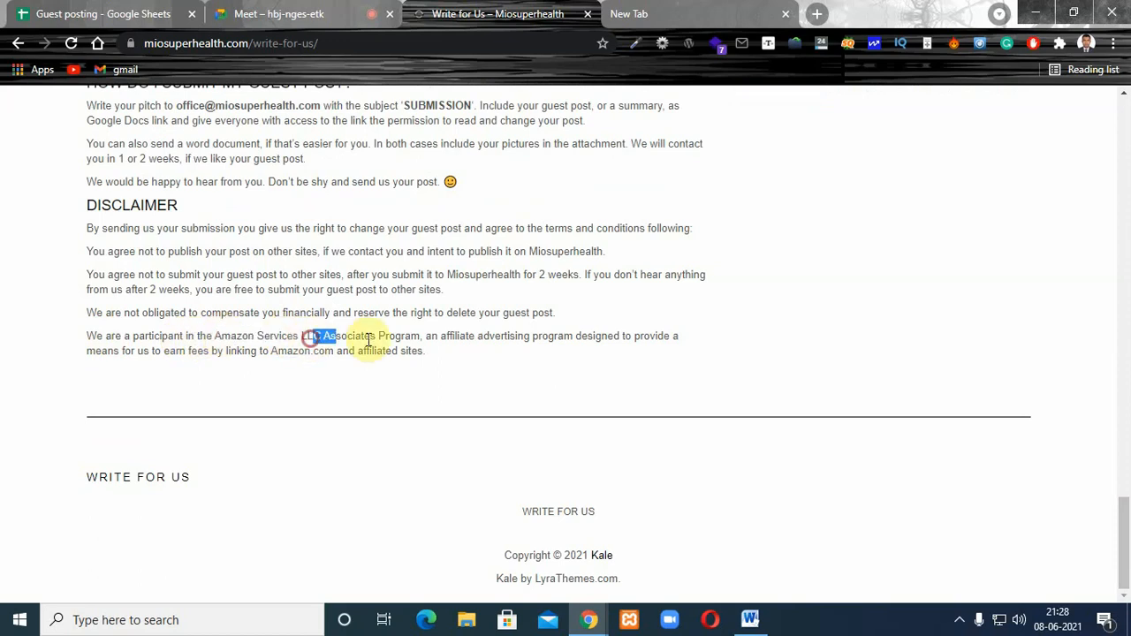
click(446, 341)
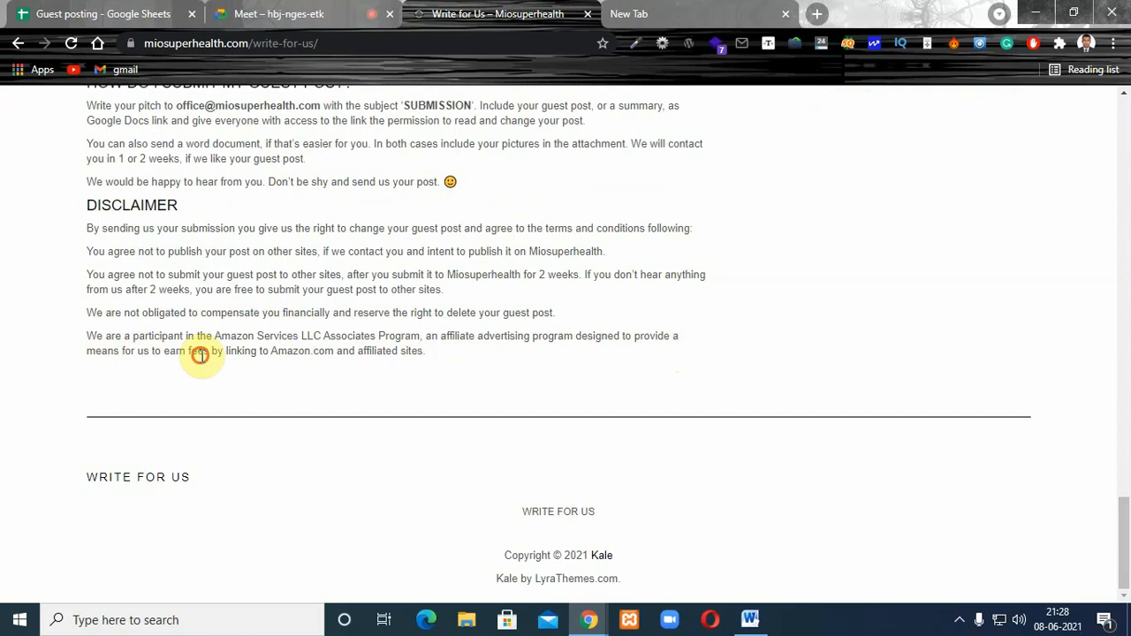
drag(203, 354, 412, 351)
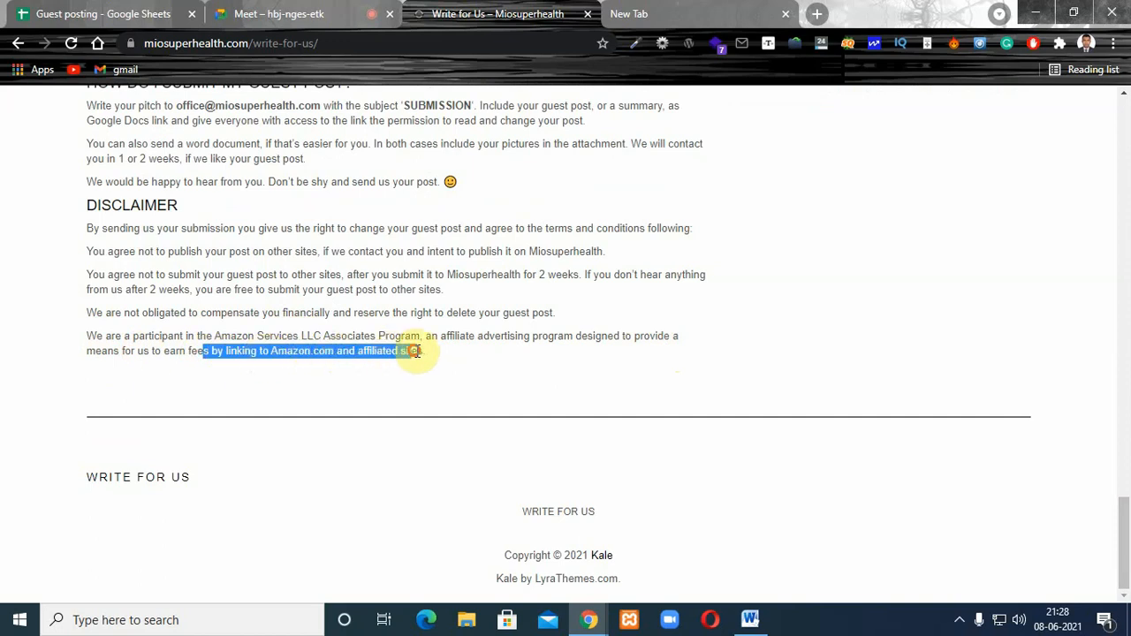
click(732, 397)
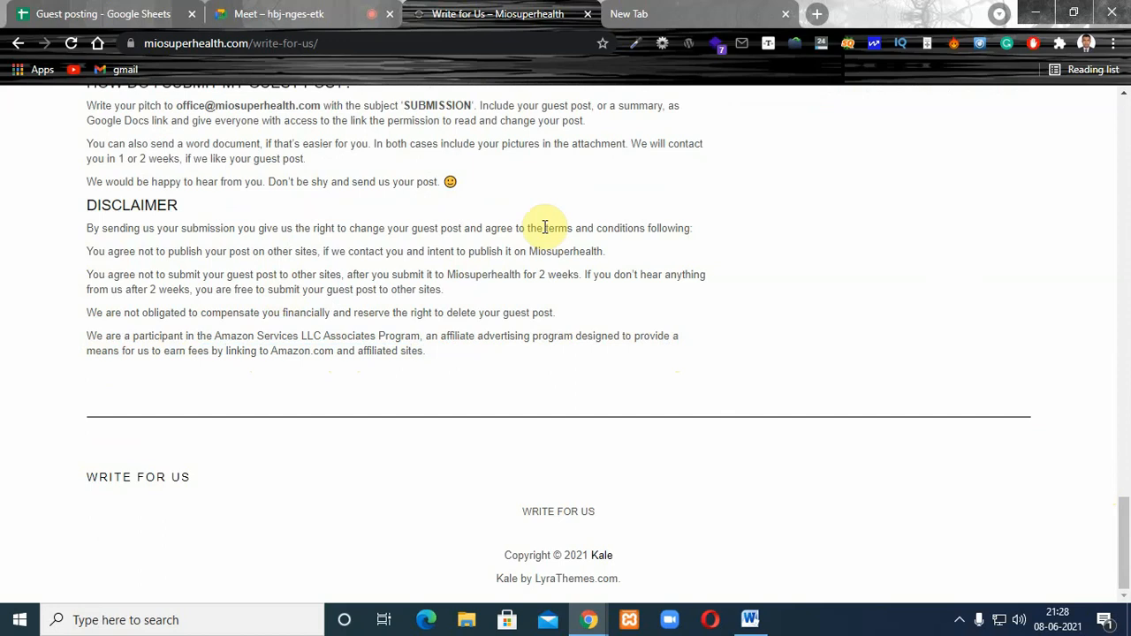
drag(438, 357, 361, 356)
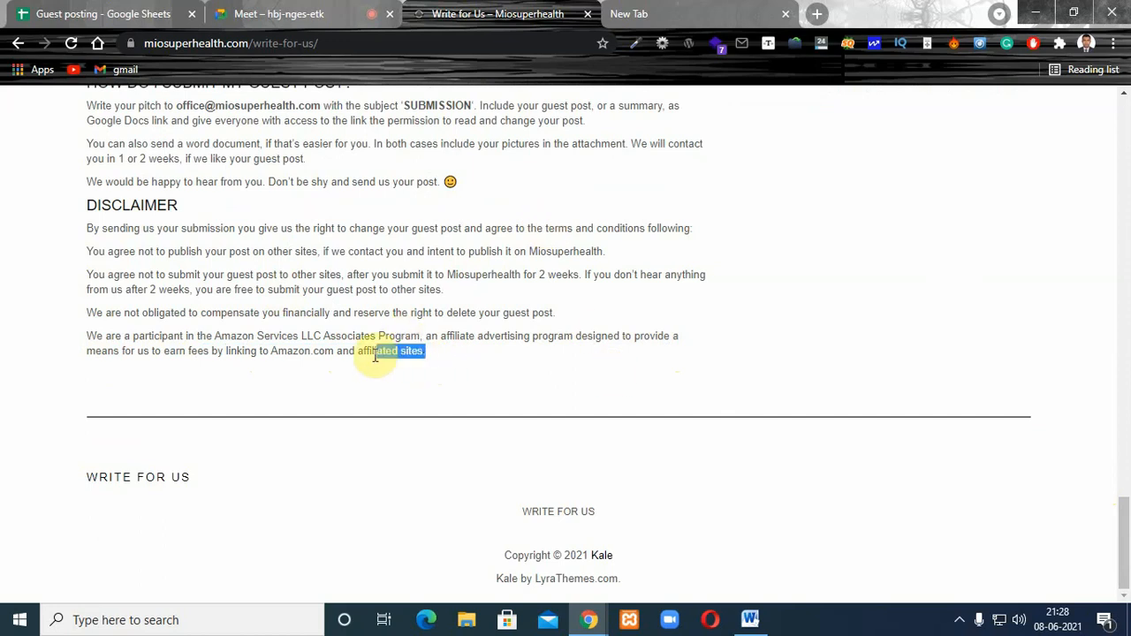
click(374, 359)
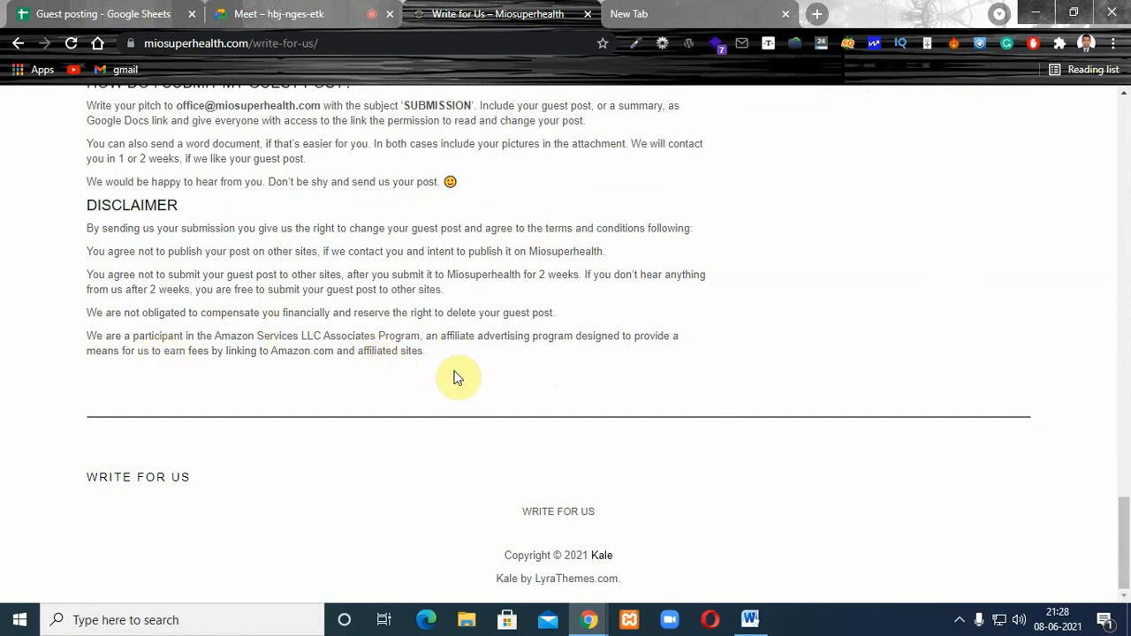
- Return to the submission requirements on the Write for Us page and review them from Word count to Author Bio
drag(1127, 555, 1123, 415)
click(630, 370)
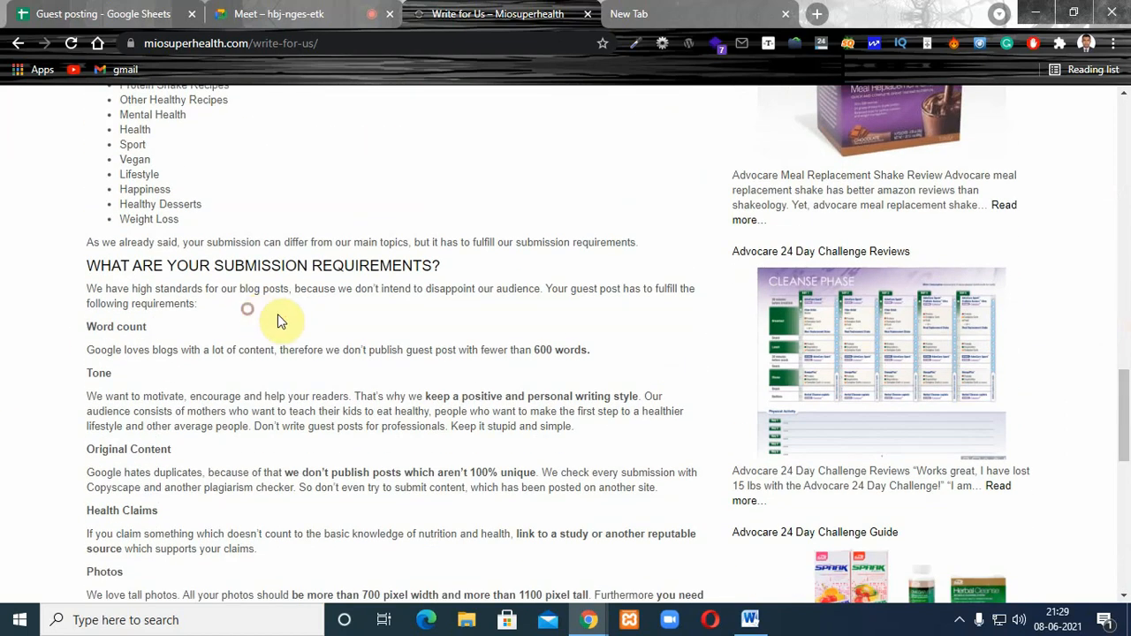
scroll(325, 342, down, 2)
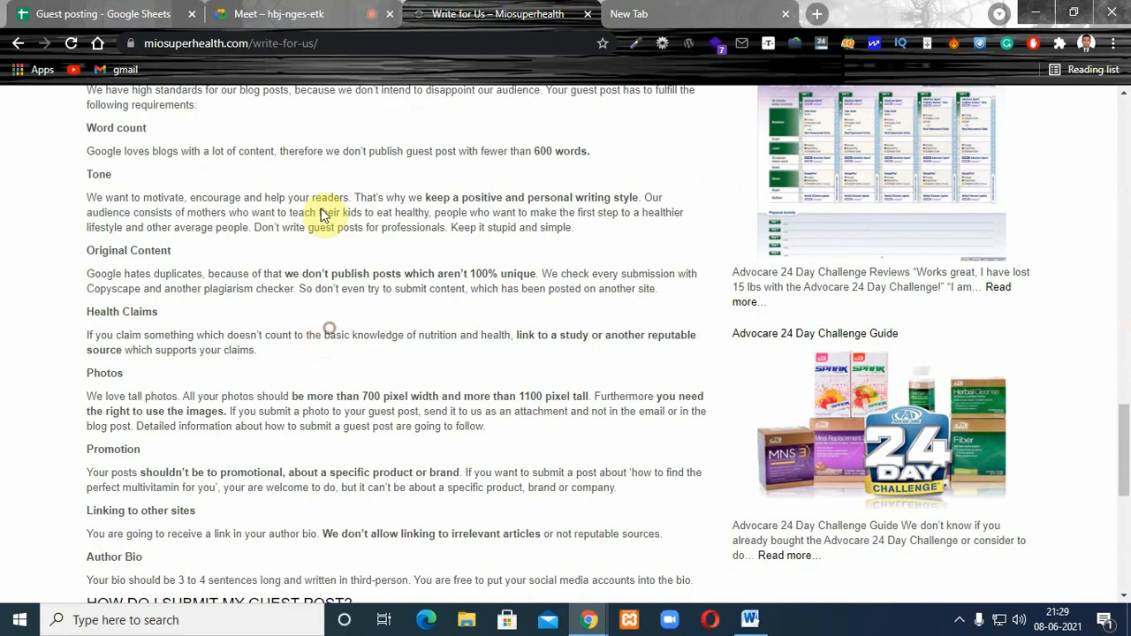
- Stop the current presentation in the Google Meet call and present the entire screen again
click(284, 16)
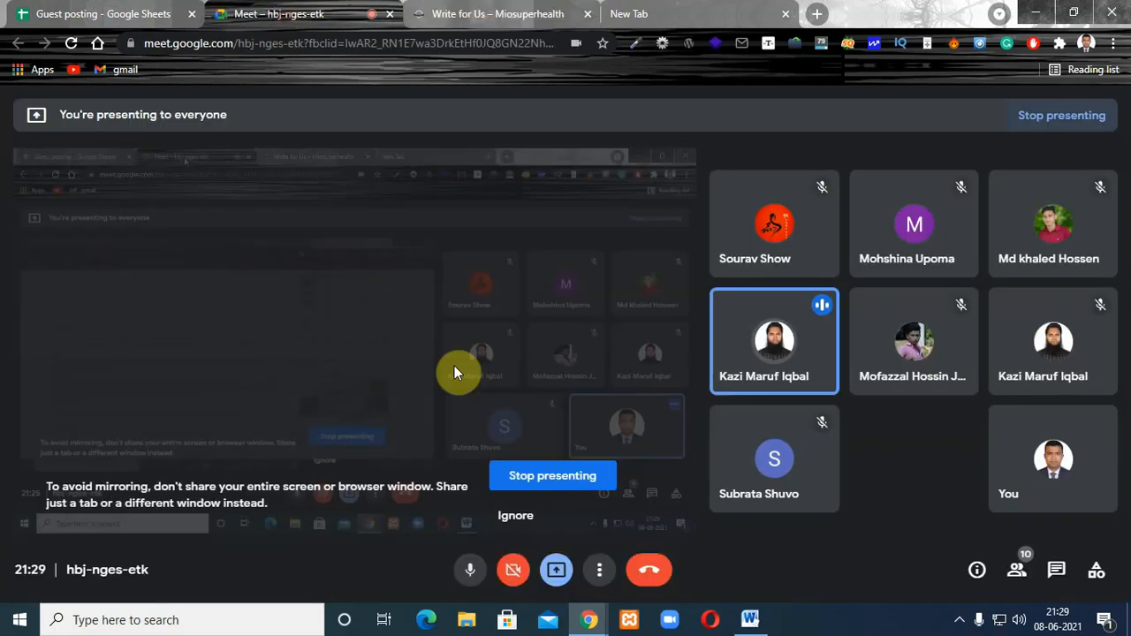
click(559, 573)
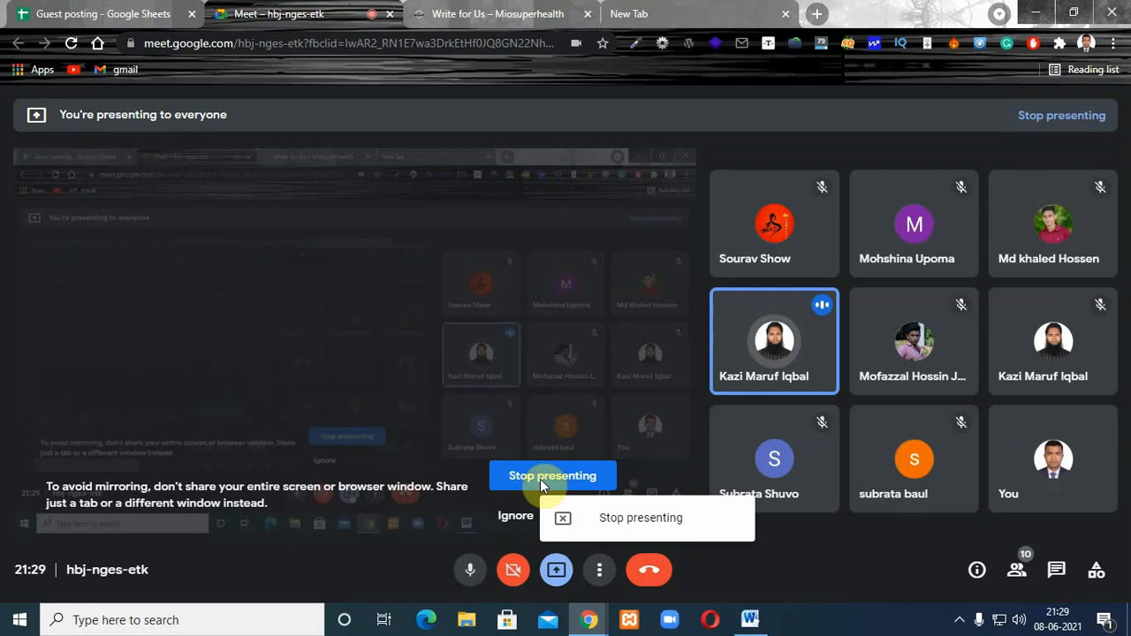
click(624, 517)
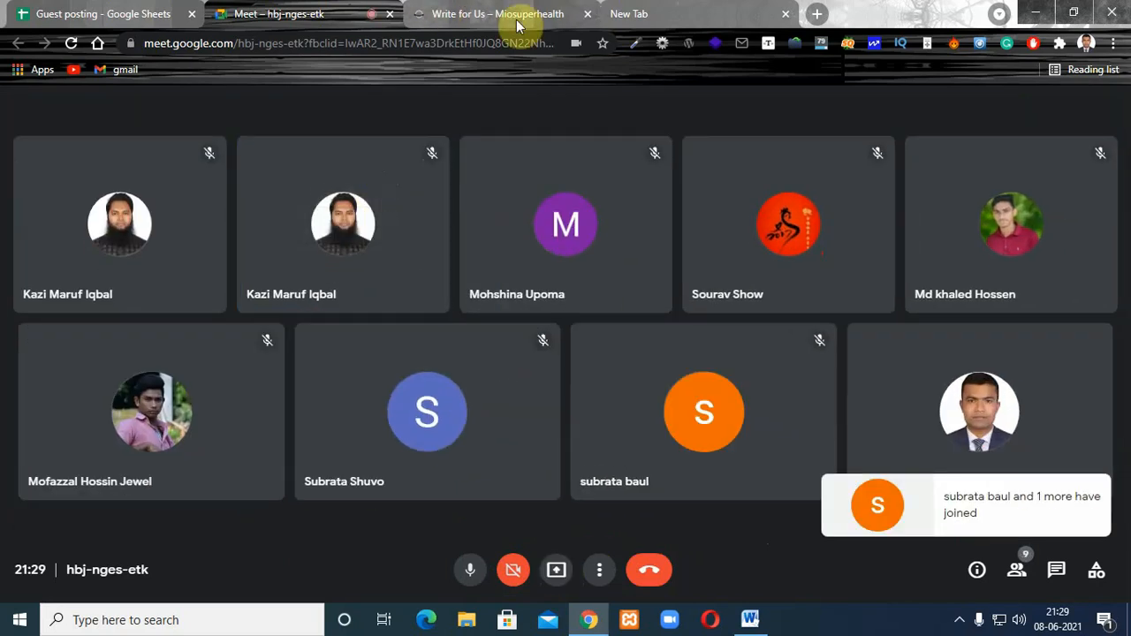
click(750, 621)
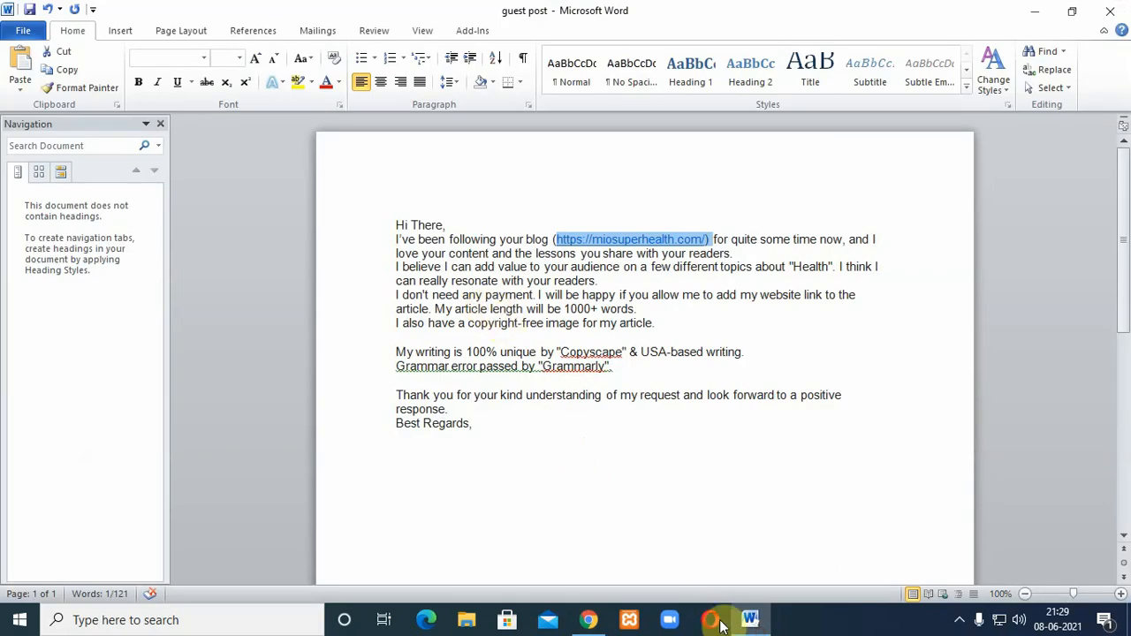
click(750, 621)
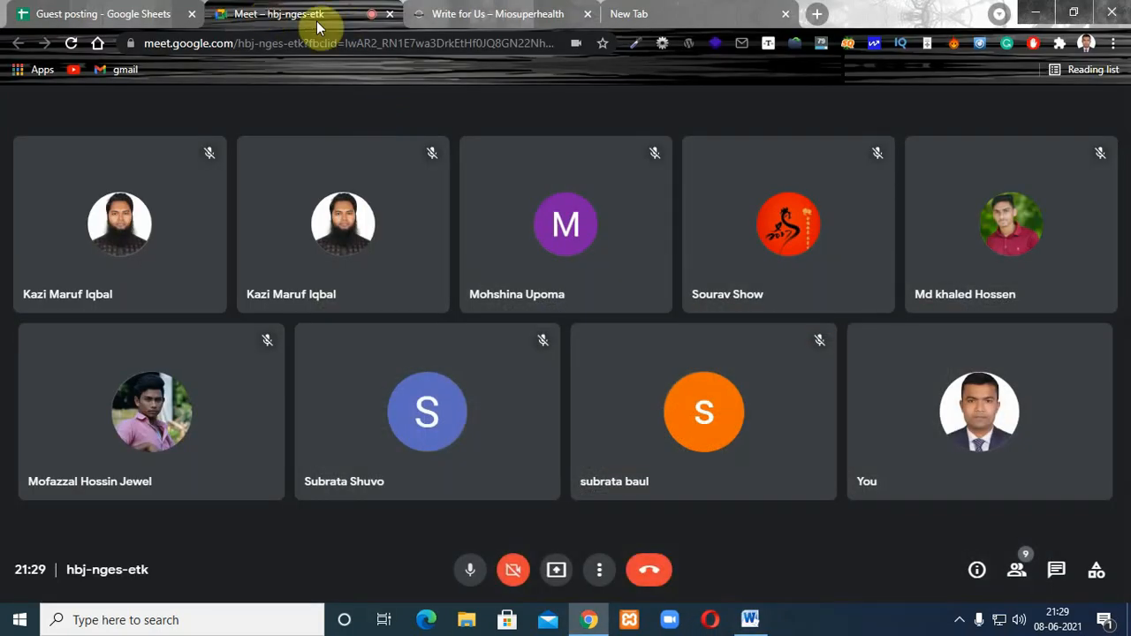
click(558, 576)
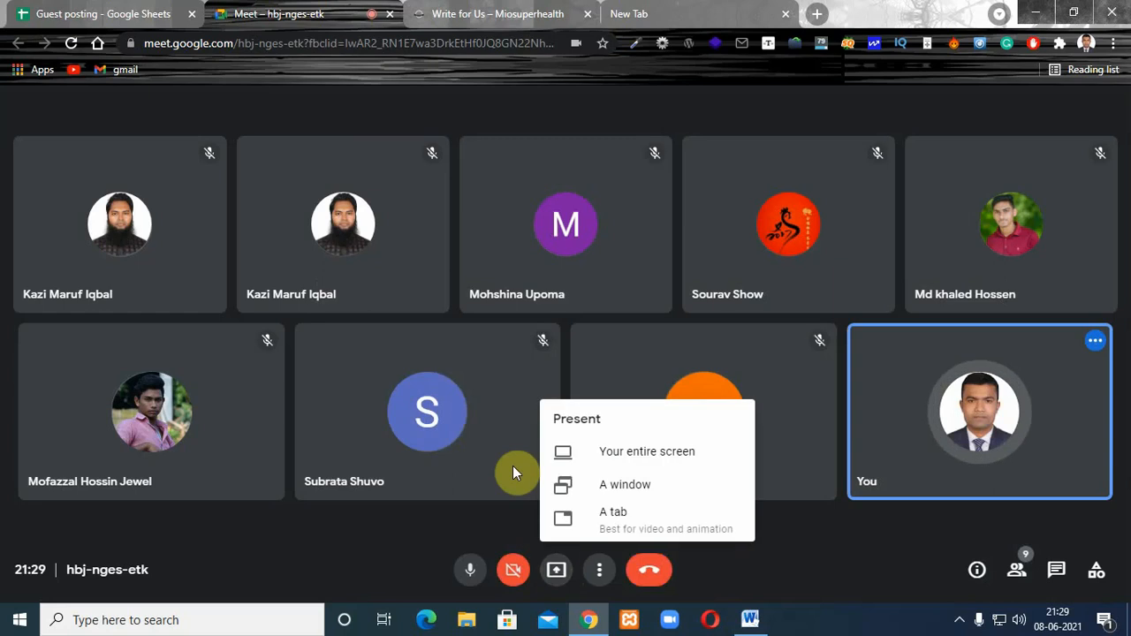
click(631, 455)
click(707, 383)
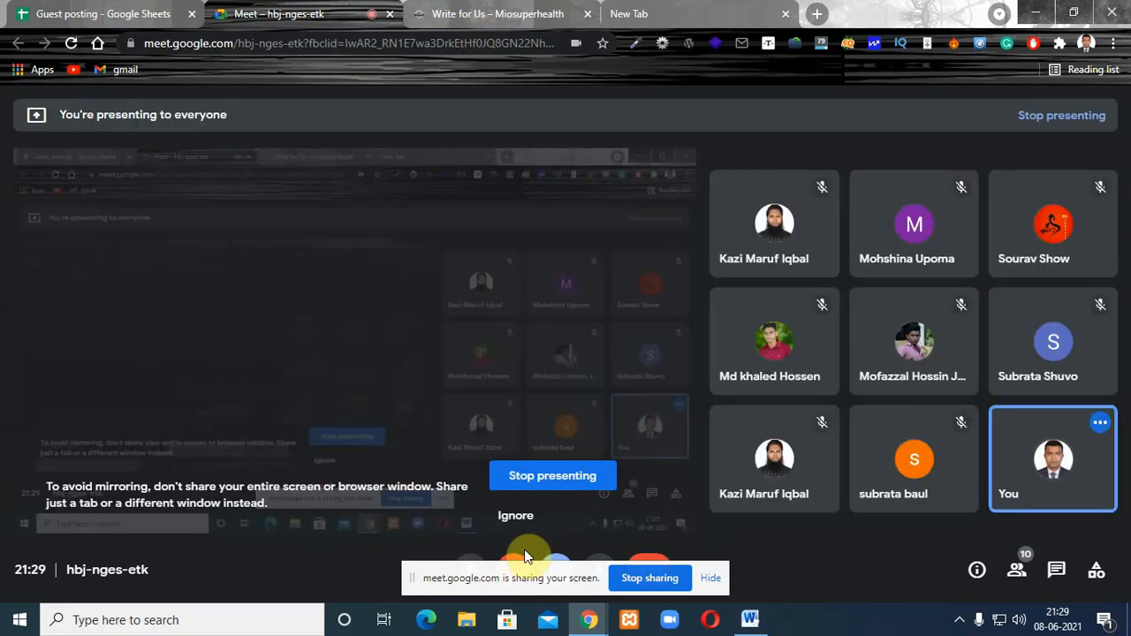
- Switch to the guest post document in Word and mark the whole outreach message from the closing up to the greeting
click(747, 623)
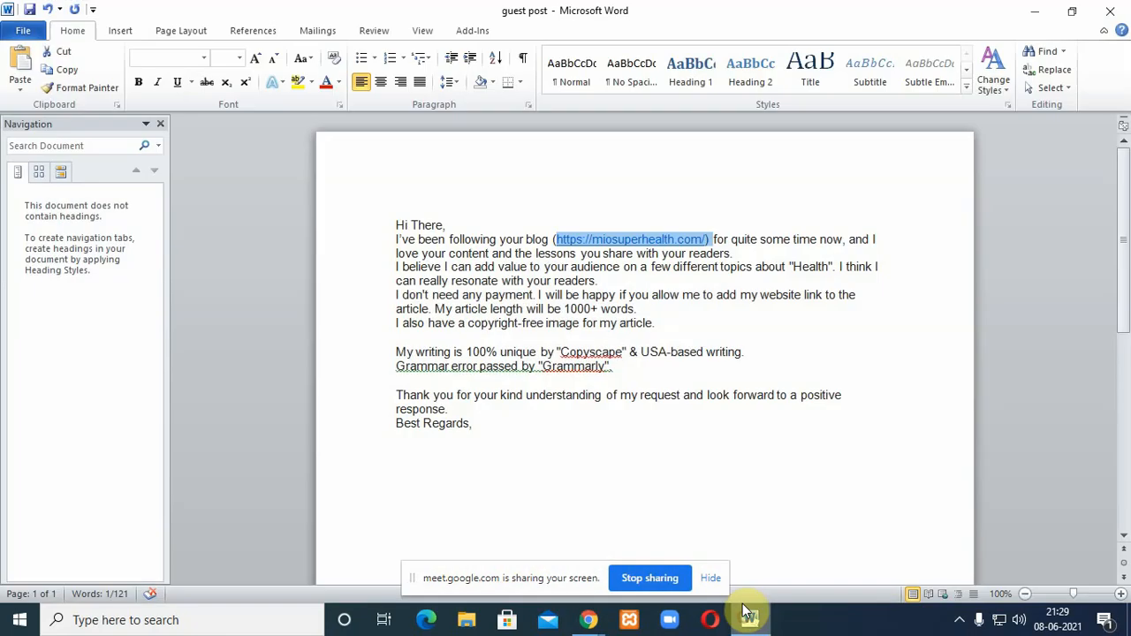
click(664, 500)
click(443, 221)
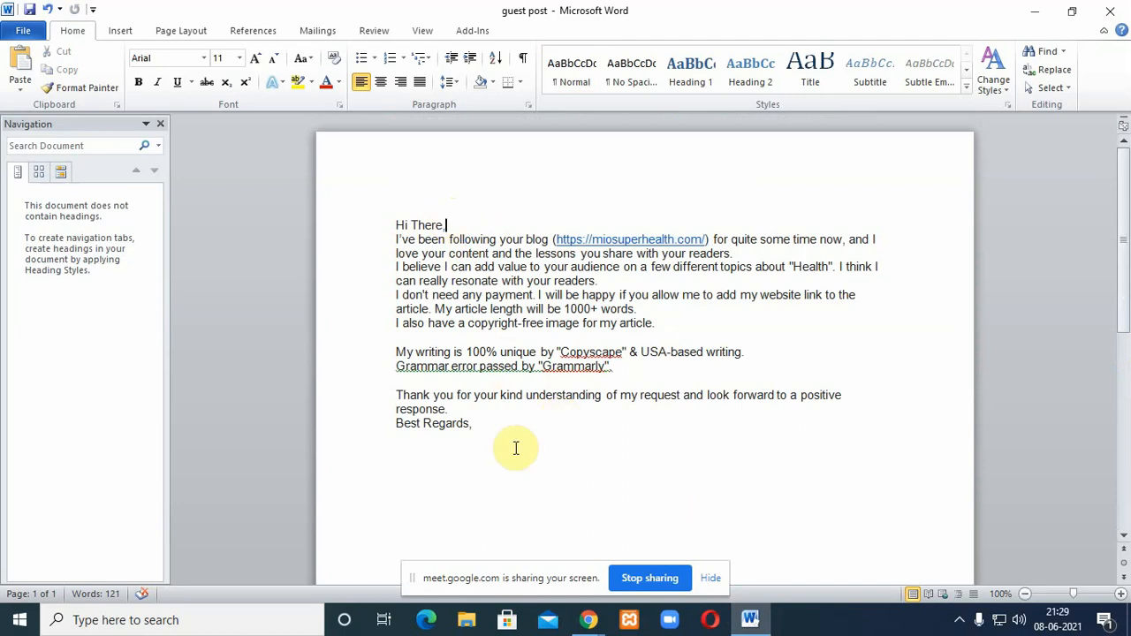
drag(515, 450, 397, 226)
click(398, 226)
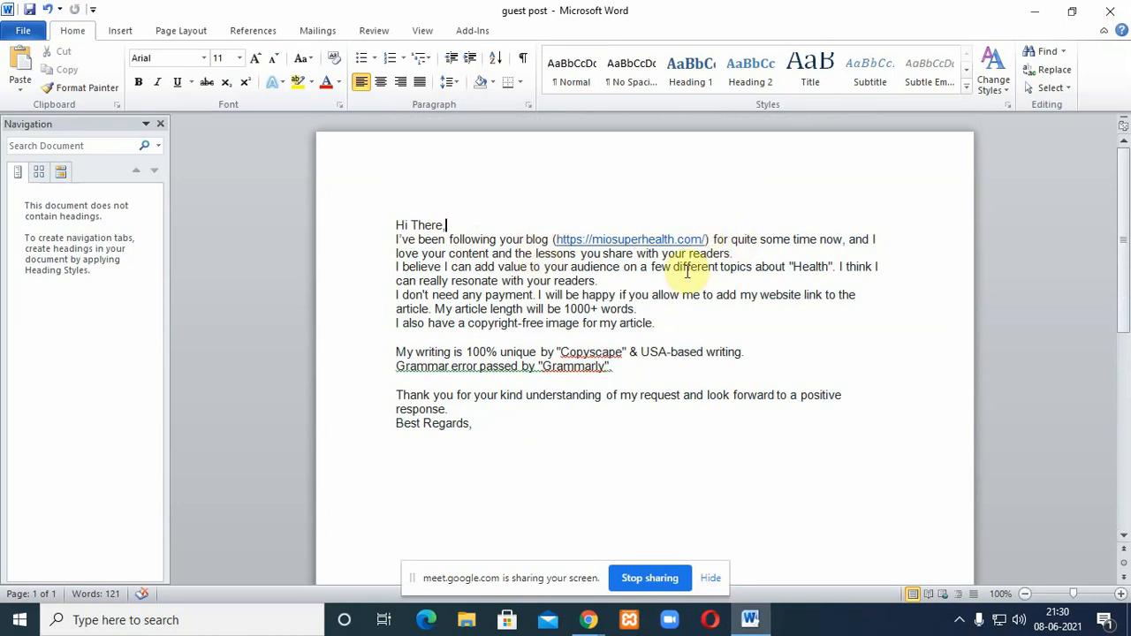
- Point out the topic of the outreach message by marking the word "Health" in its third sentence
drag(806, 269, 791, 271)
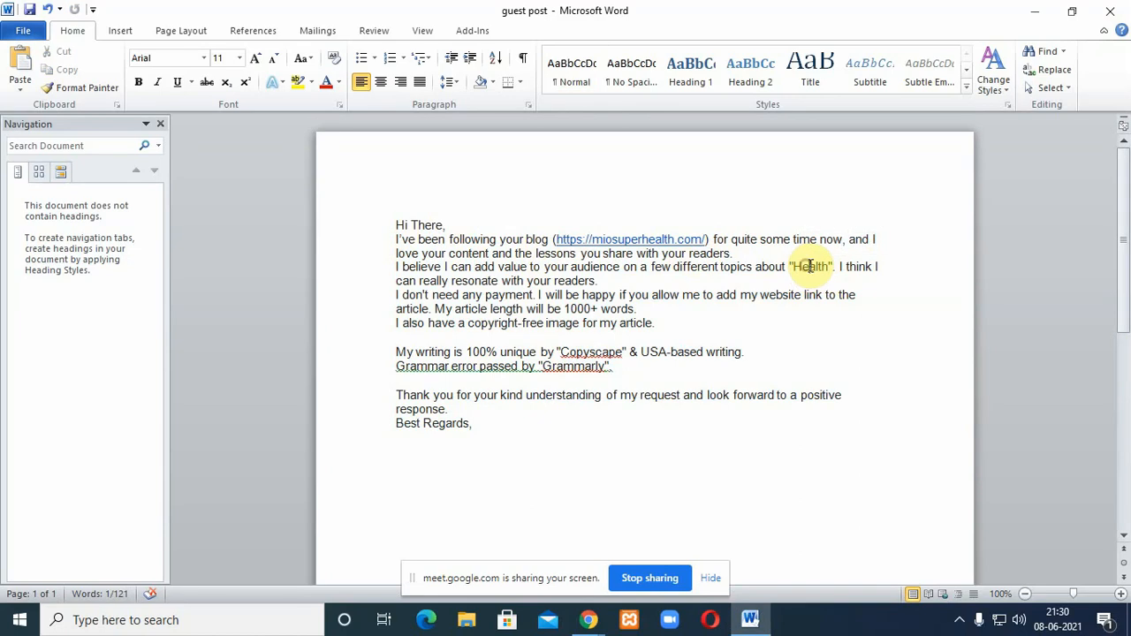
click(809, 267)
drag(828, 267, 791, 271)
click(436, 226)
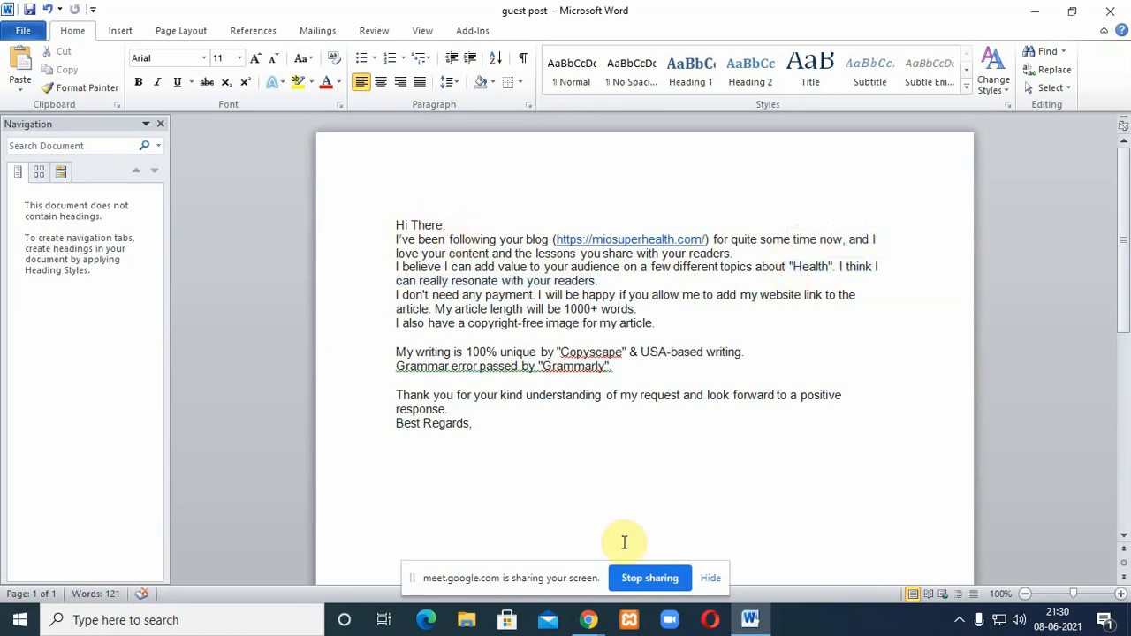
- Switch back to Chrome, show the Write for Us page, and open Gmail in the empty tab
click(588, 619)
click(478, 534)
click(486, 13)
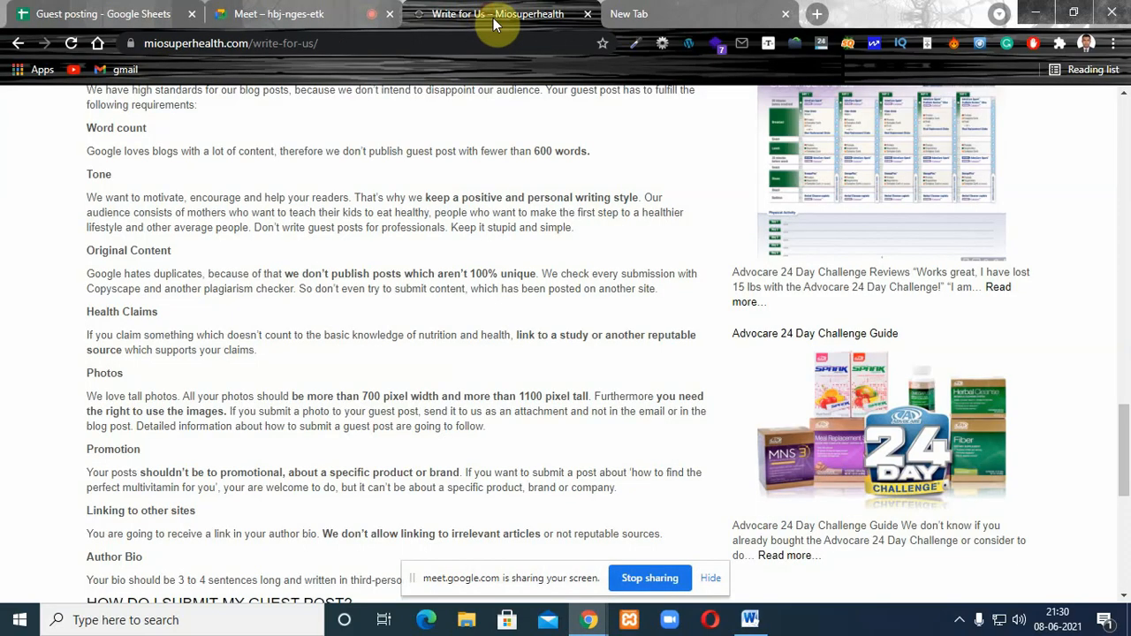
click(706, 16)
click(113, 69)
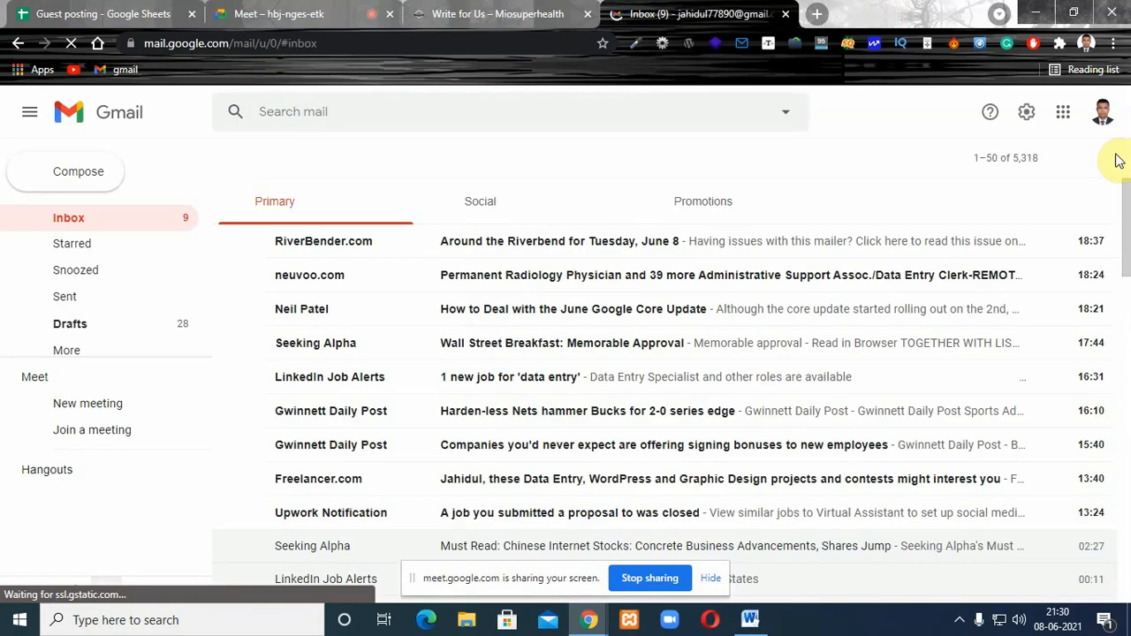
- Open the inbox of the first Comilla Empire Gmail account and close the original account's inbox
click(1102, 113)
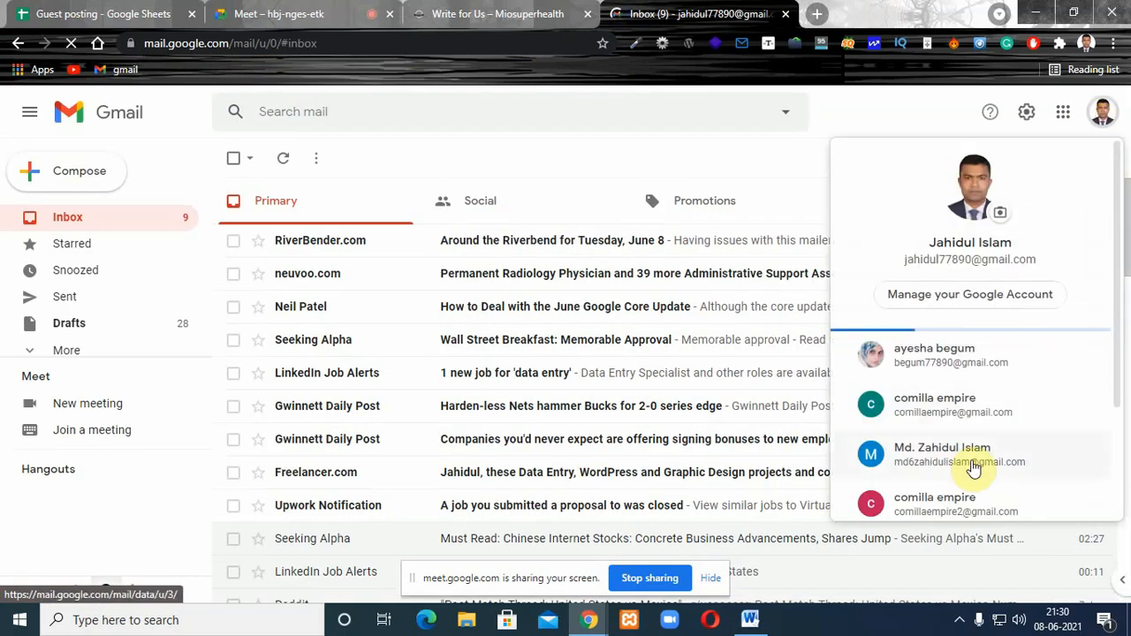
click(935, 412)
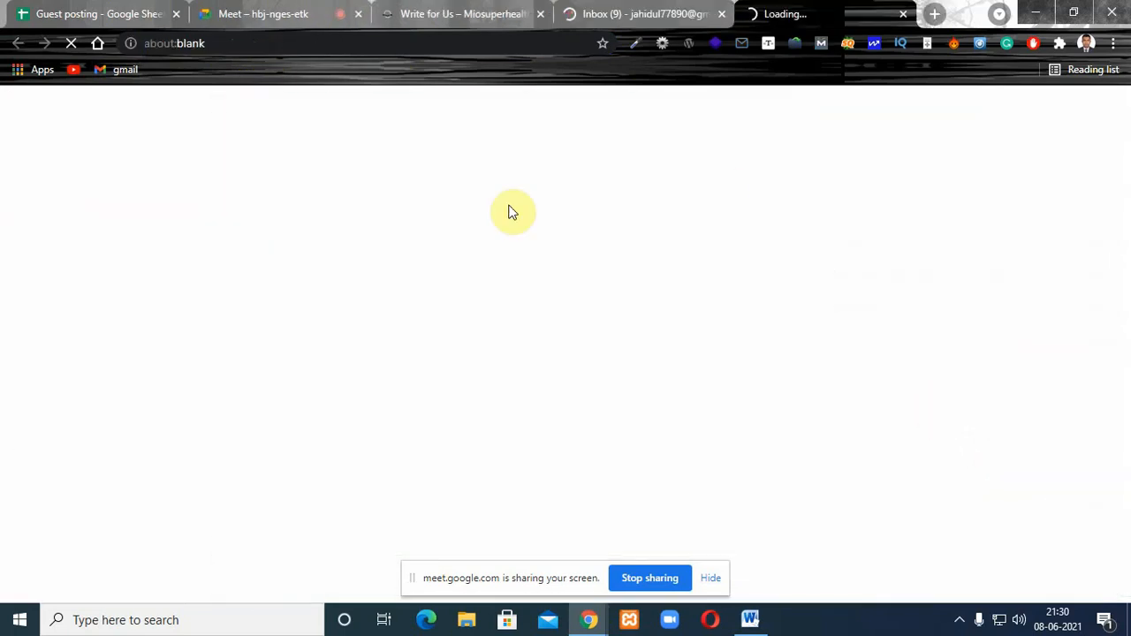
click(714, 22)
click(721, 14)
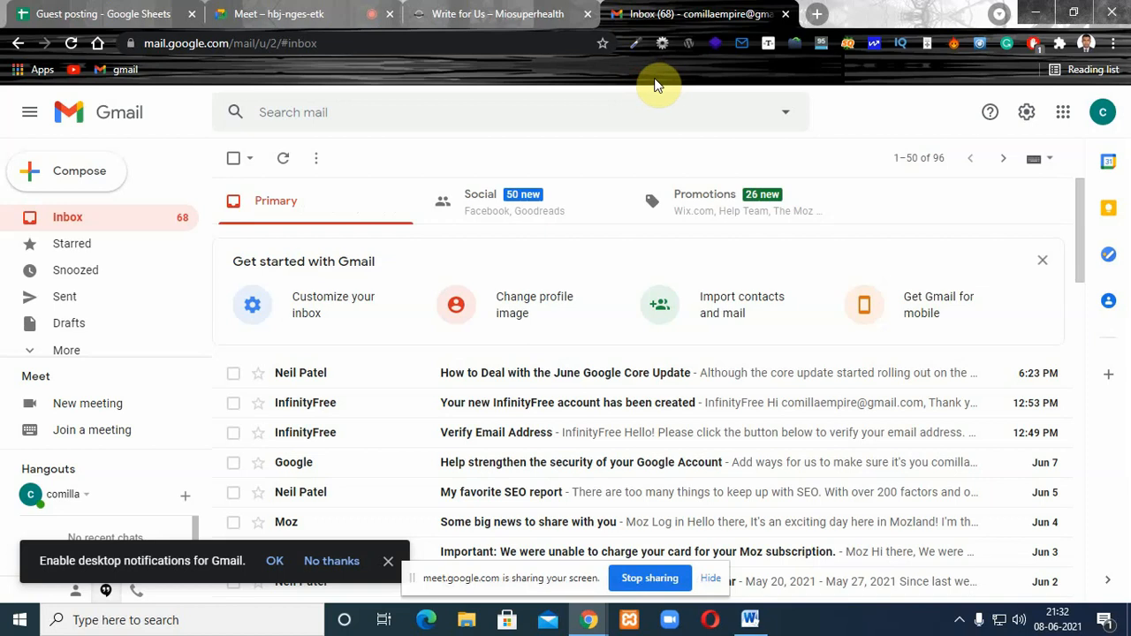
- Copy the pitch e-mail address from the "How do I submit my guest post?" section of the Write for Us page
click(486, 13)
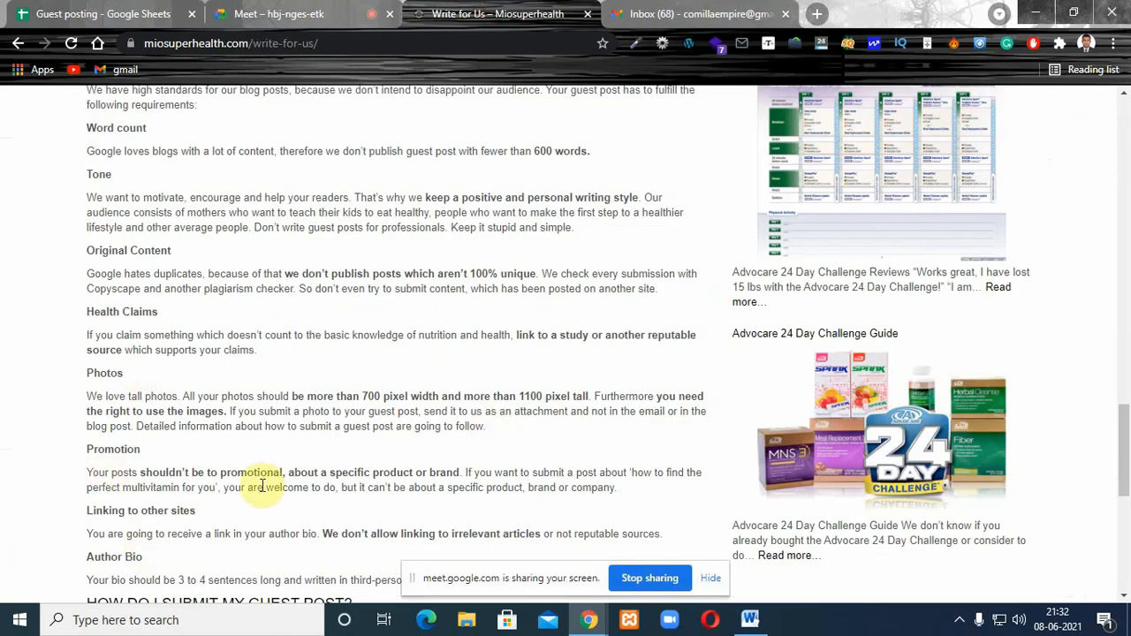
drag(1127, 451, 1128, 486)
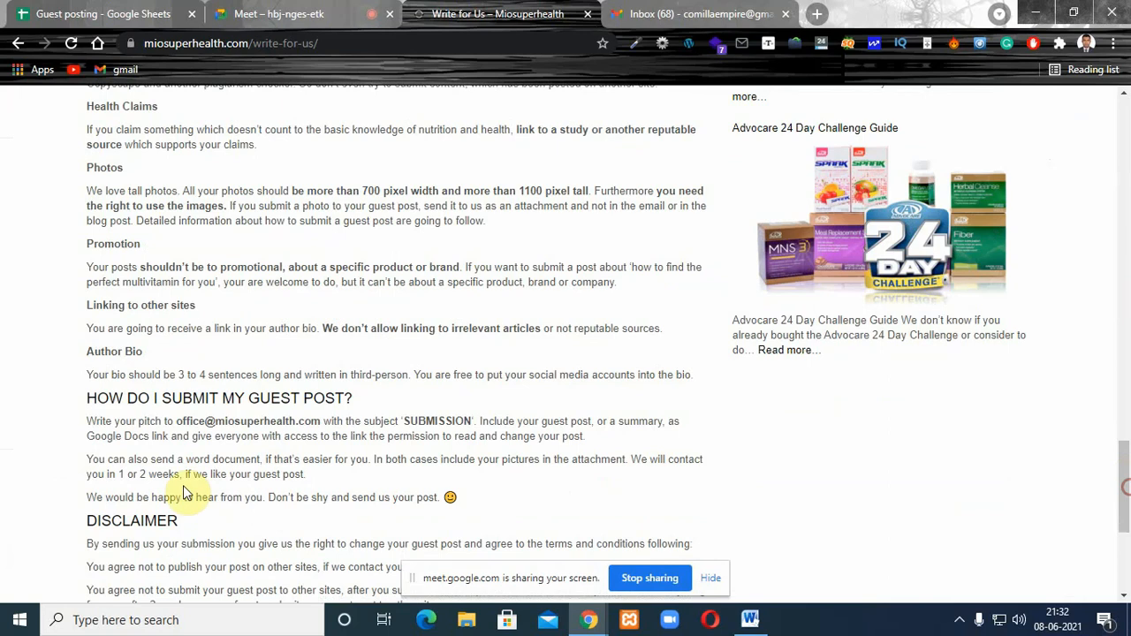
drag(176, 421, 326, 424)
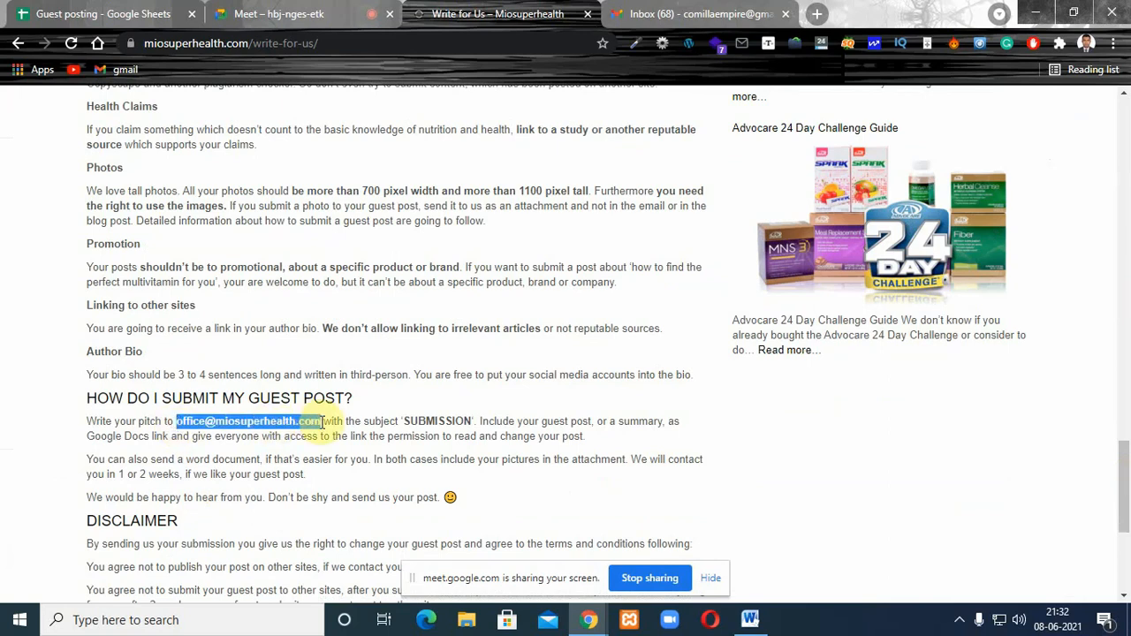
right_click(283, 429)
click(293, 434)
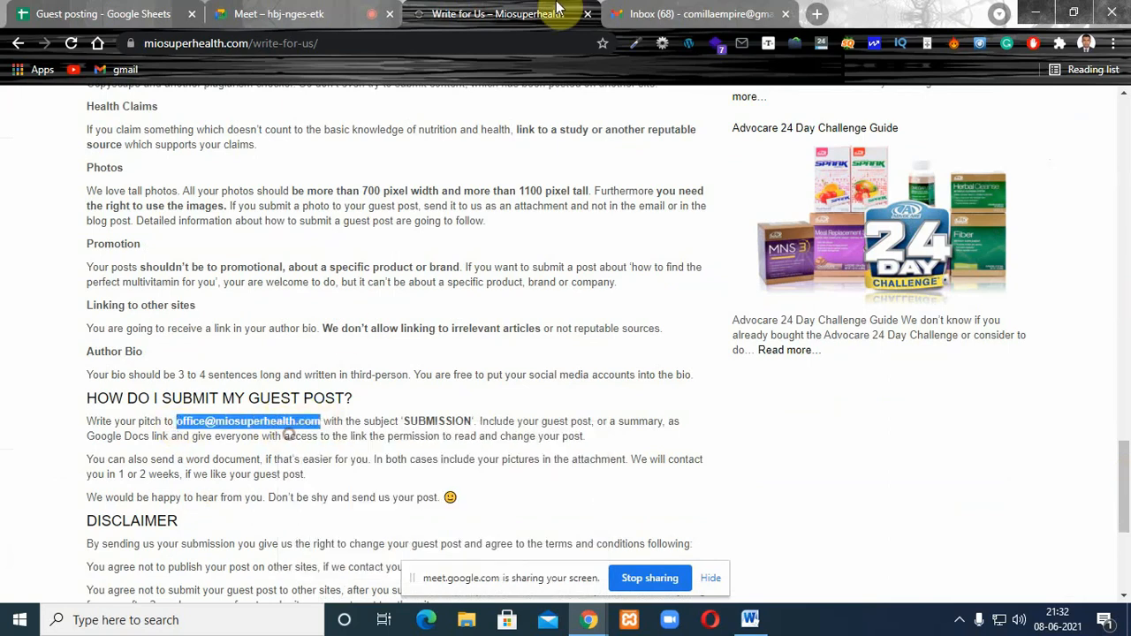
- Start a new message in Gmail and paste the copied submission e-mail address as its recipient
click(698, 12)
click(84, 173)
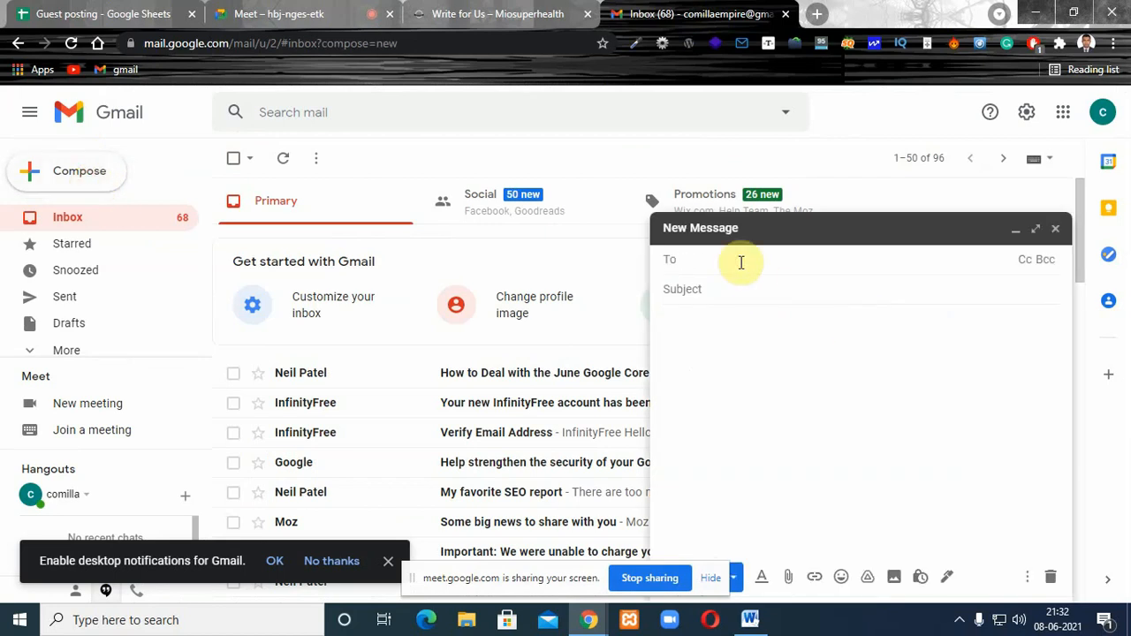
key(ctrl+v)
click(755, 290)
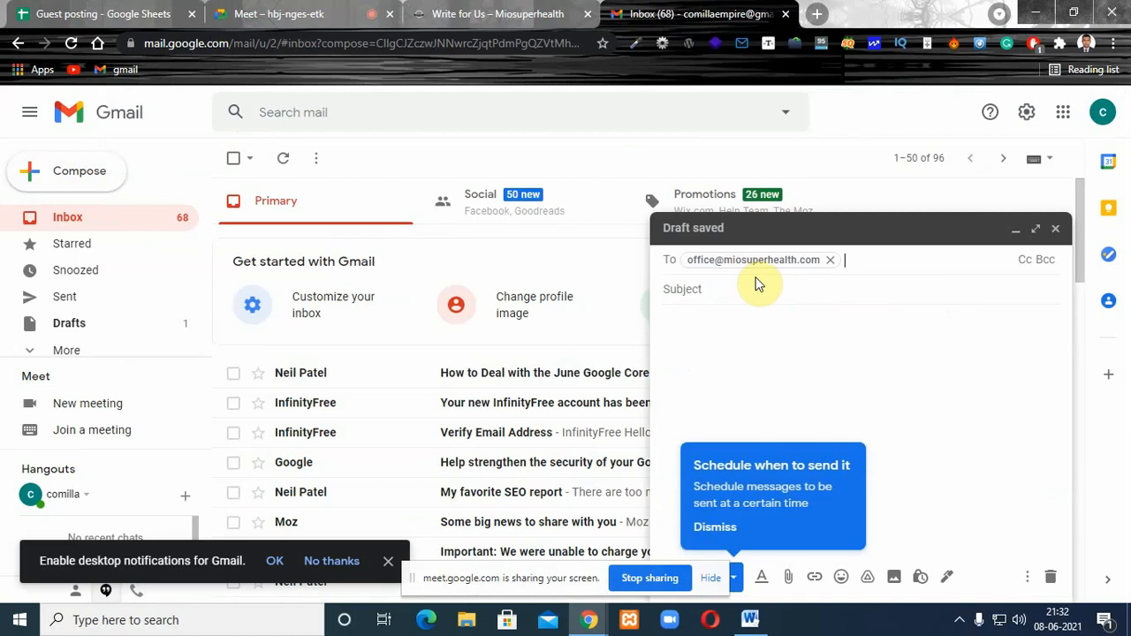
- Enter SUBMISSION as the subject of the new message and place the cursor in its empty body
click(729, 290)
text(S)
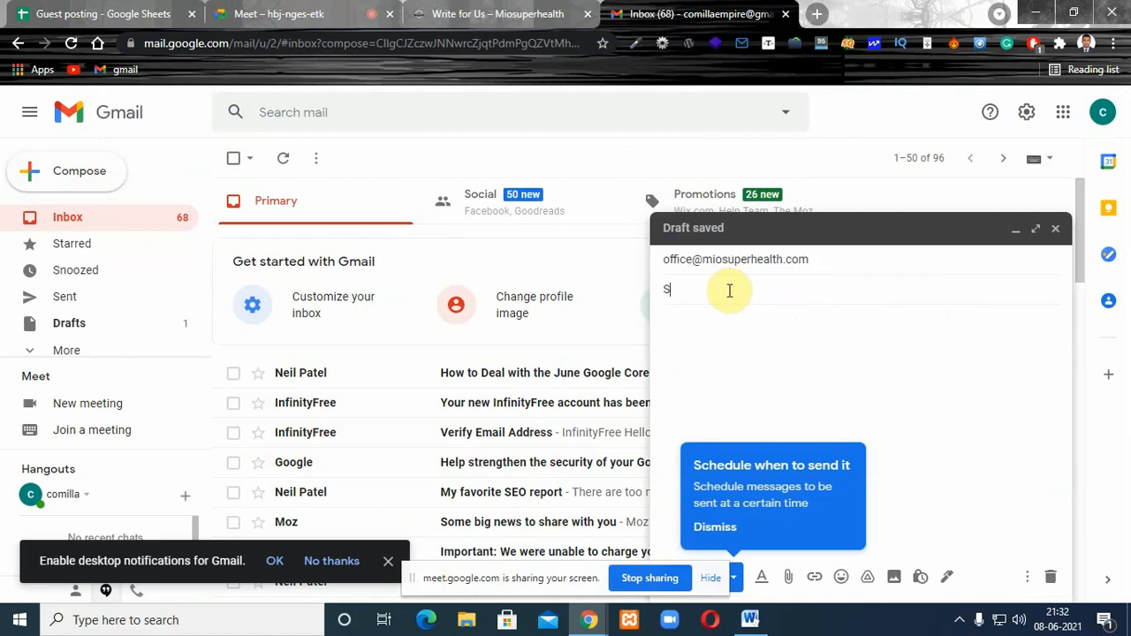
text(UBMISSIO)
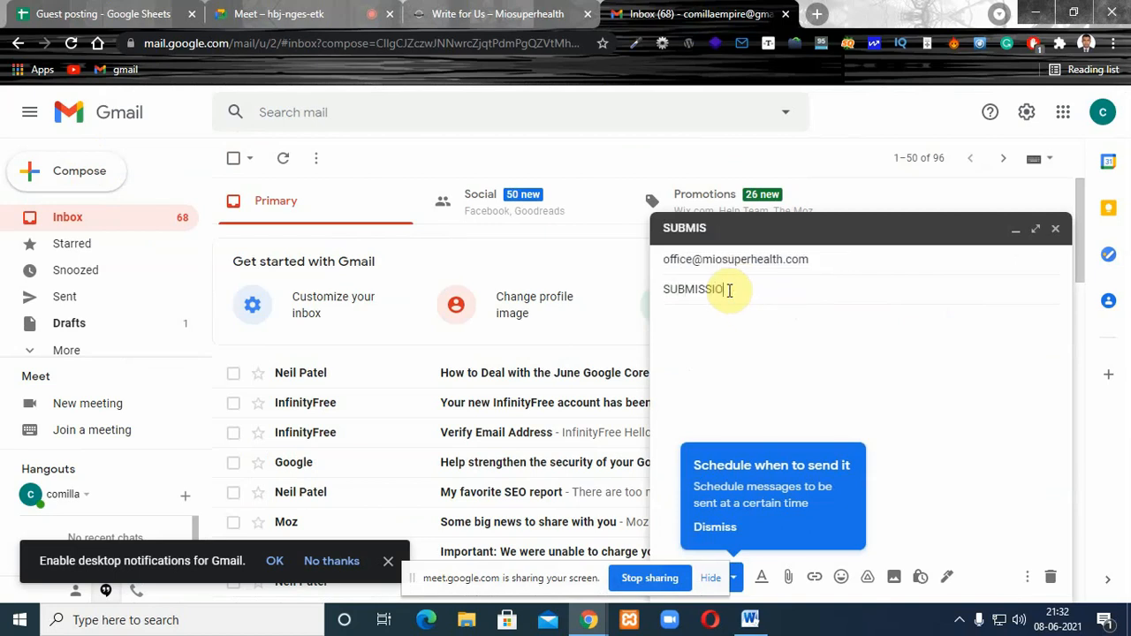
text(N)
click(767, 398)
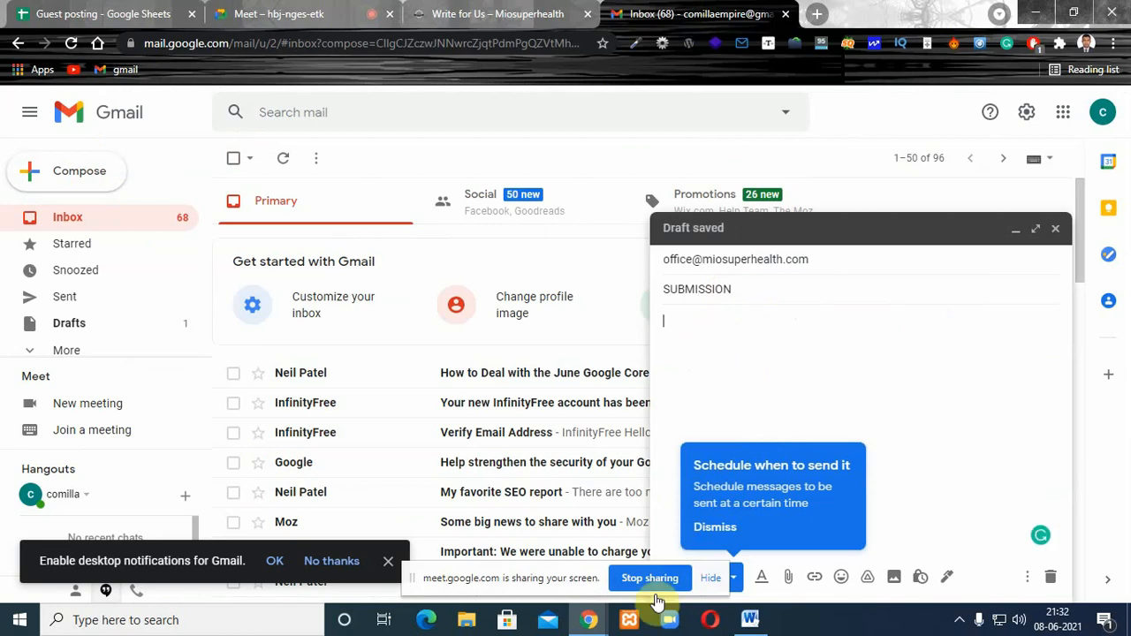
- Switch to the guest post document in Word and copy the whole prepared message, from the greeting to Best Regards
click(750, 621)
drag(499, 454, 398, 227)
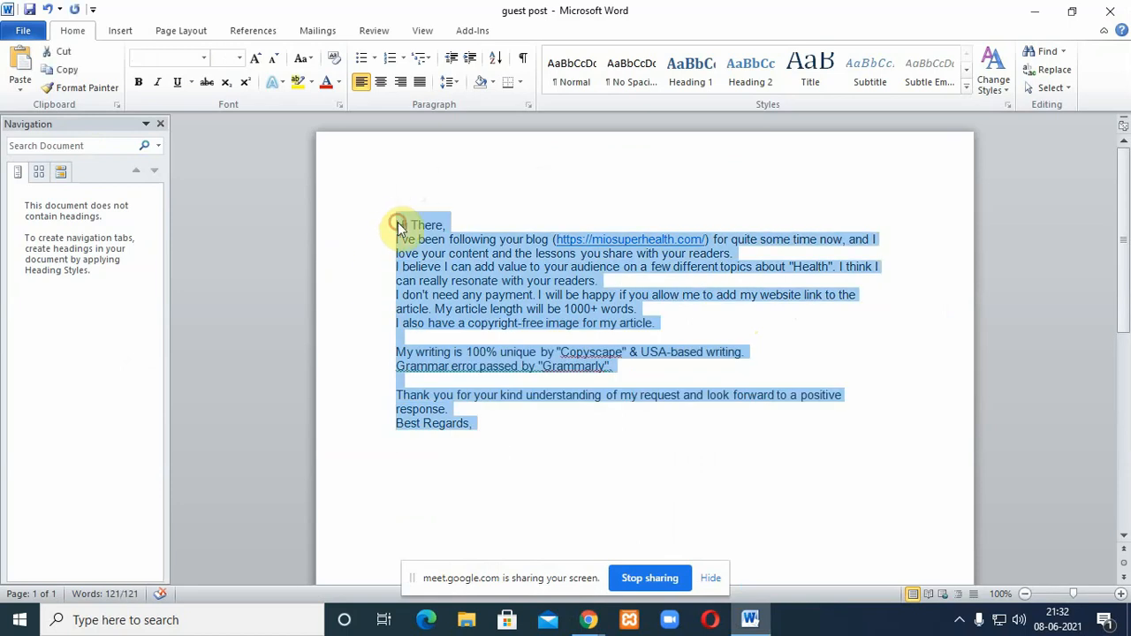
right_click(444, 254)
click(468, 283)
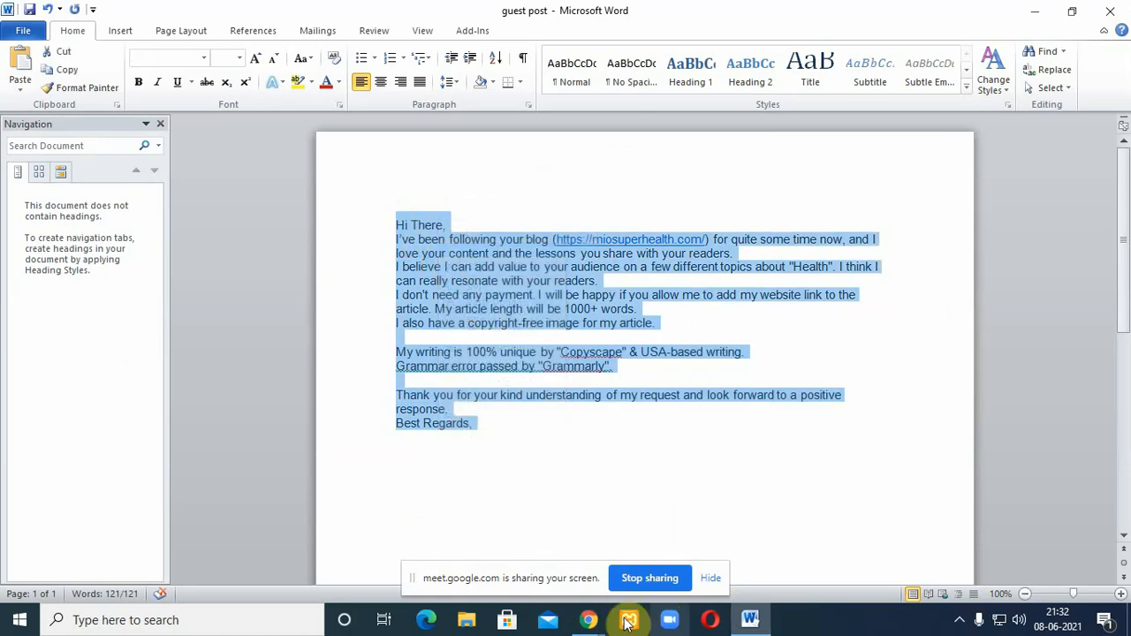
- Return to Gmail in Chrome, paste the copied message into the SUBMISSION e-mail's body and clear the sharing notice and scheduling tip covering it
click(589, 620)
click(536, 467)
click(752, 375)
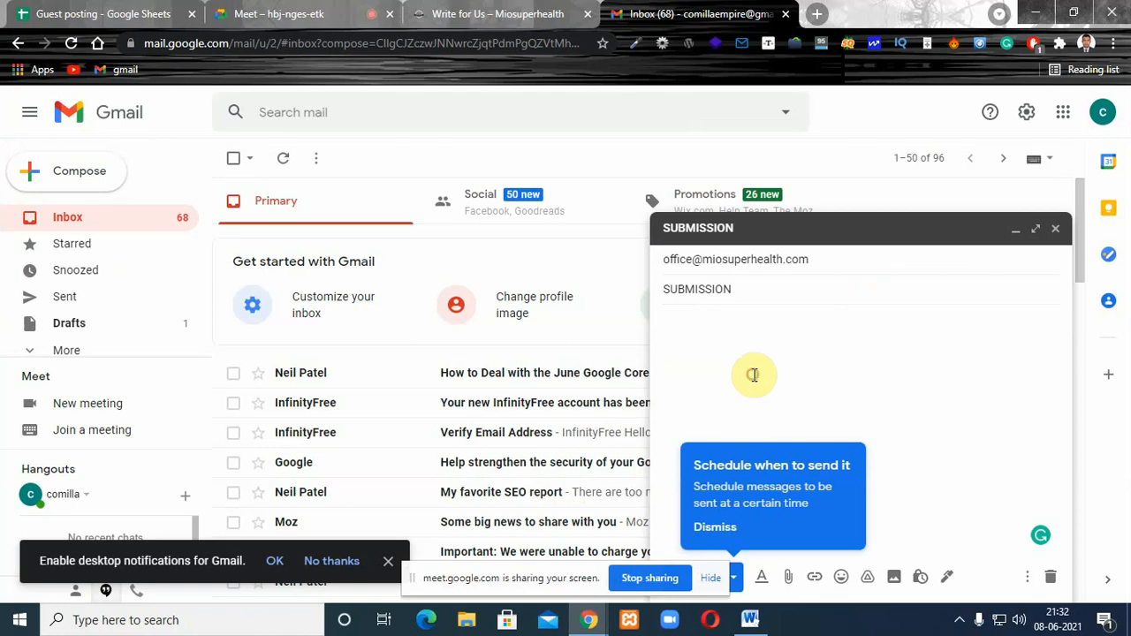
key(ctrl+v)
scroll(1056, 312, up, 5)
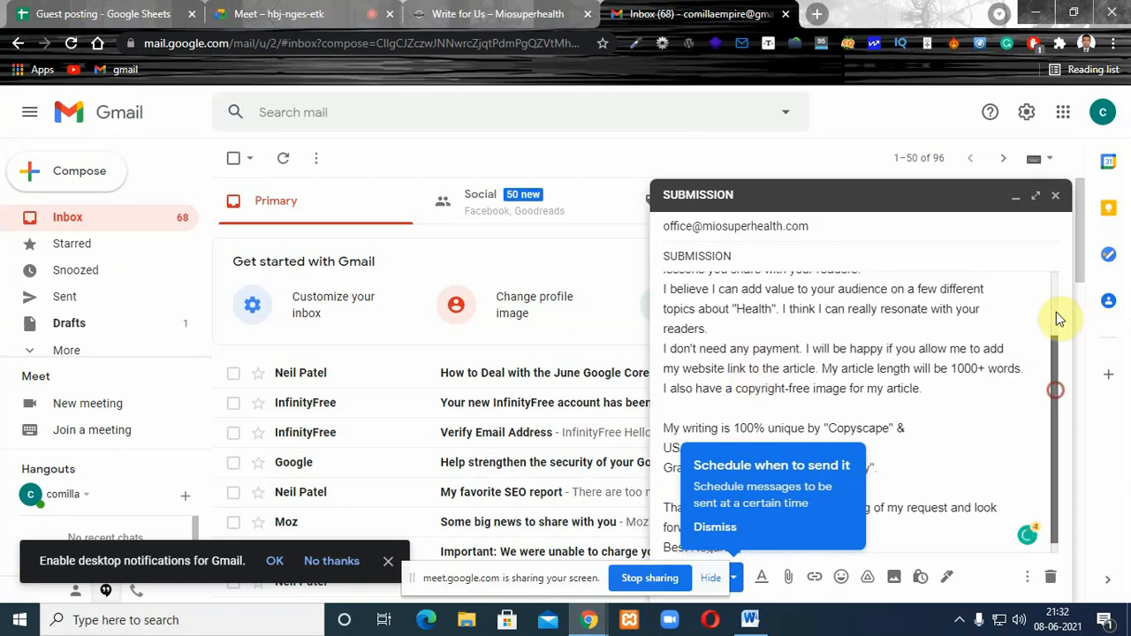
click(711, 578)
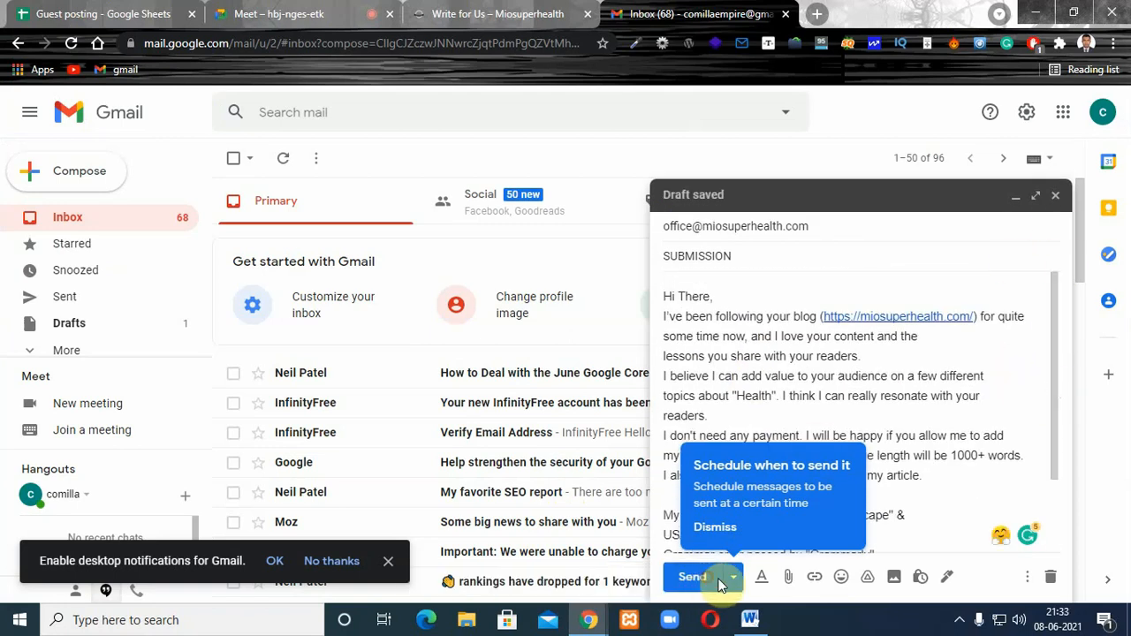
click(718, 528)
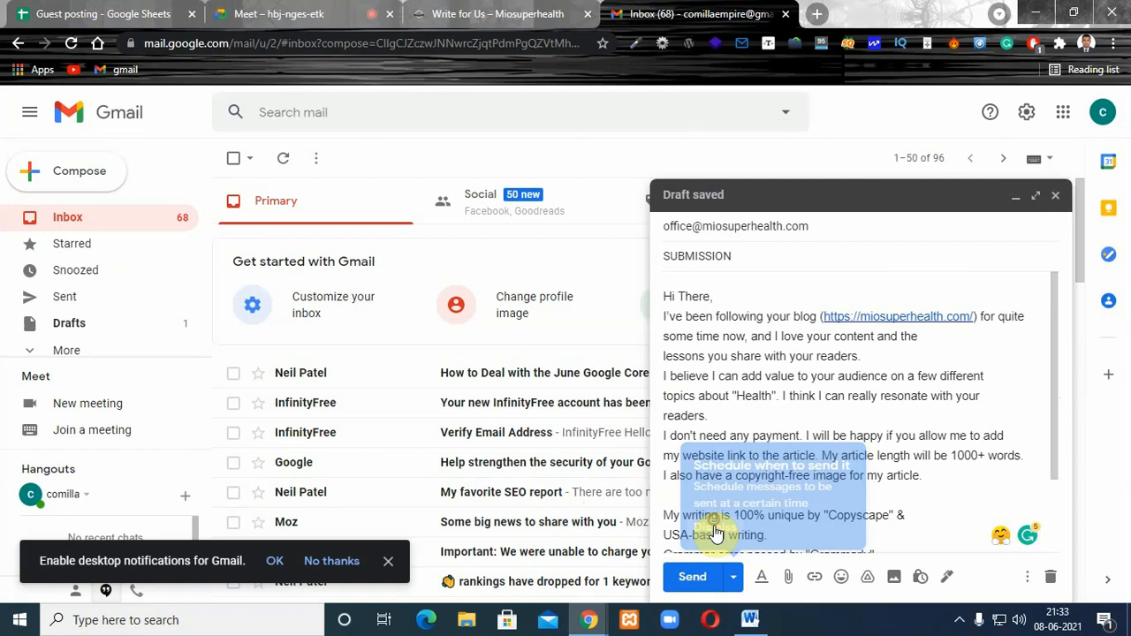
- Review the greeting and opening sentences of the message about following the blog and enjoying its content
click(714, 292)
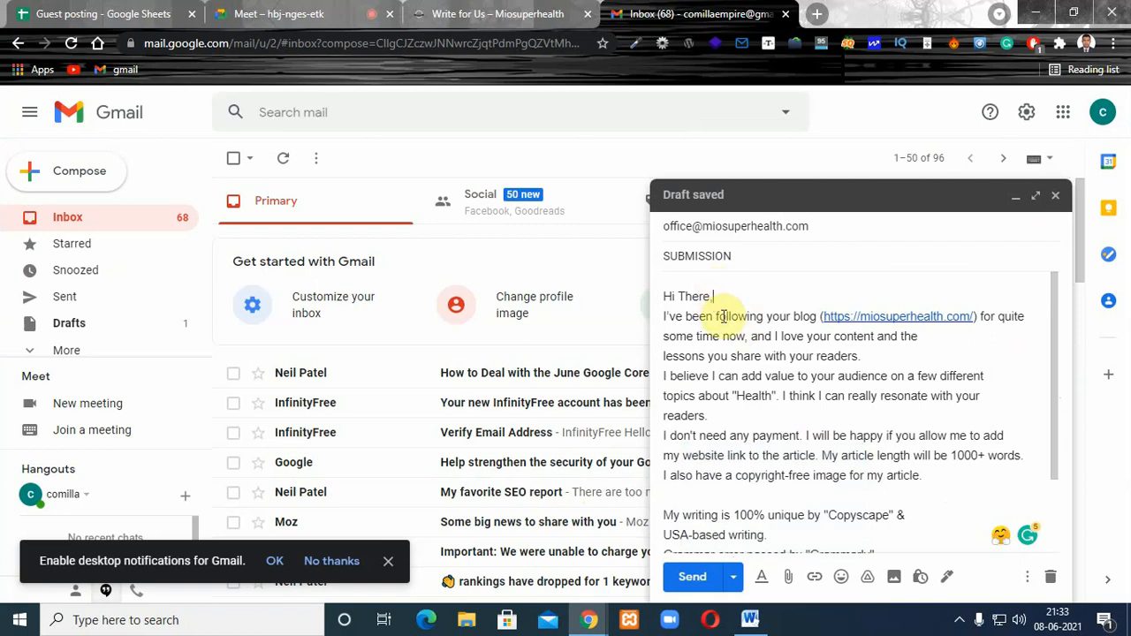
key(Down)
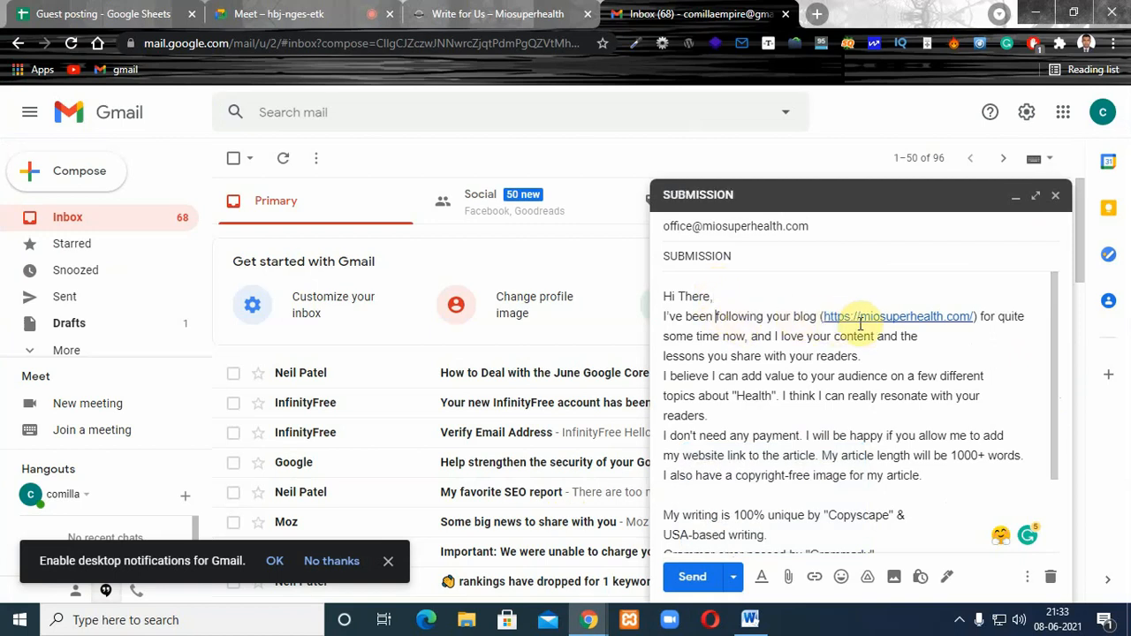
key(Right)
key(Right)
key(Right)
key(Right)
key(Right)
key(Right)
key(Right)
key(Right)
key(Right)
key(Right)
key(Right)
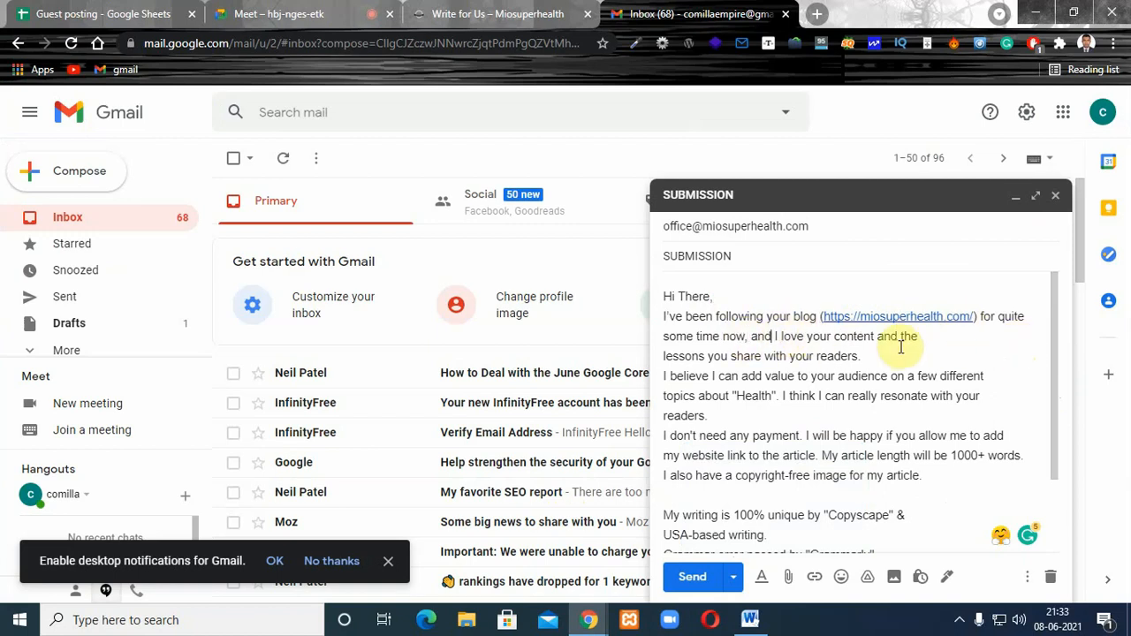
click(804, 336)
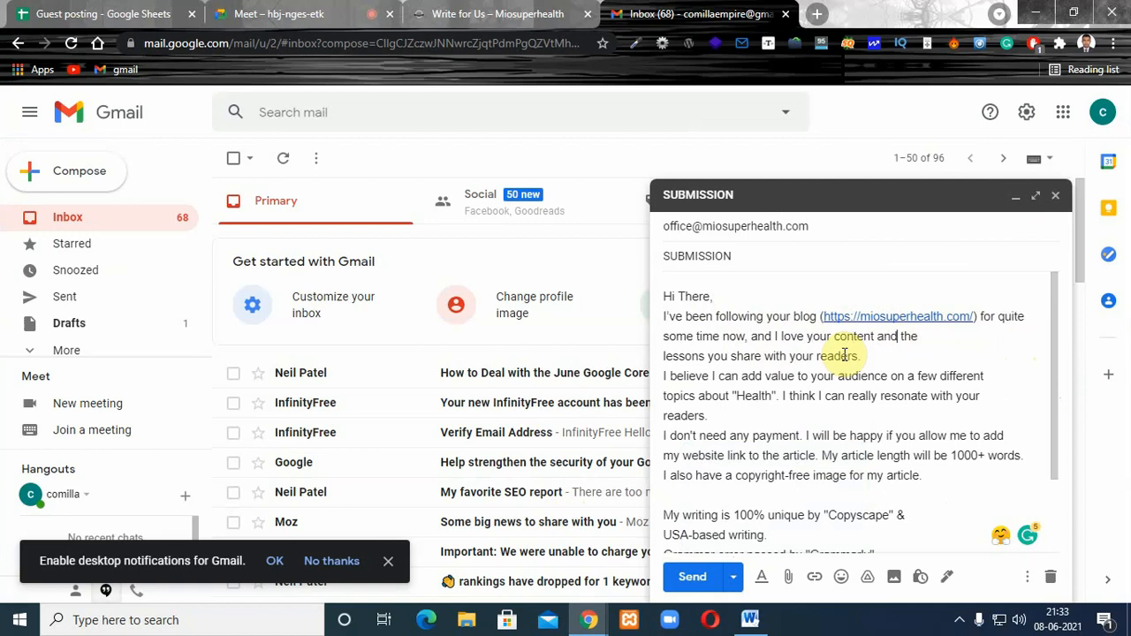
click(686, 356)
click(729, 362)
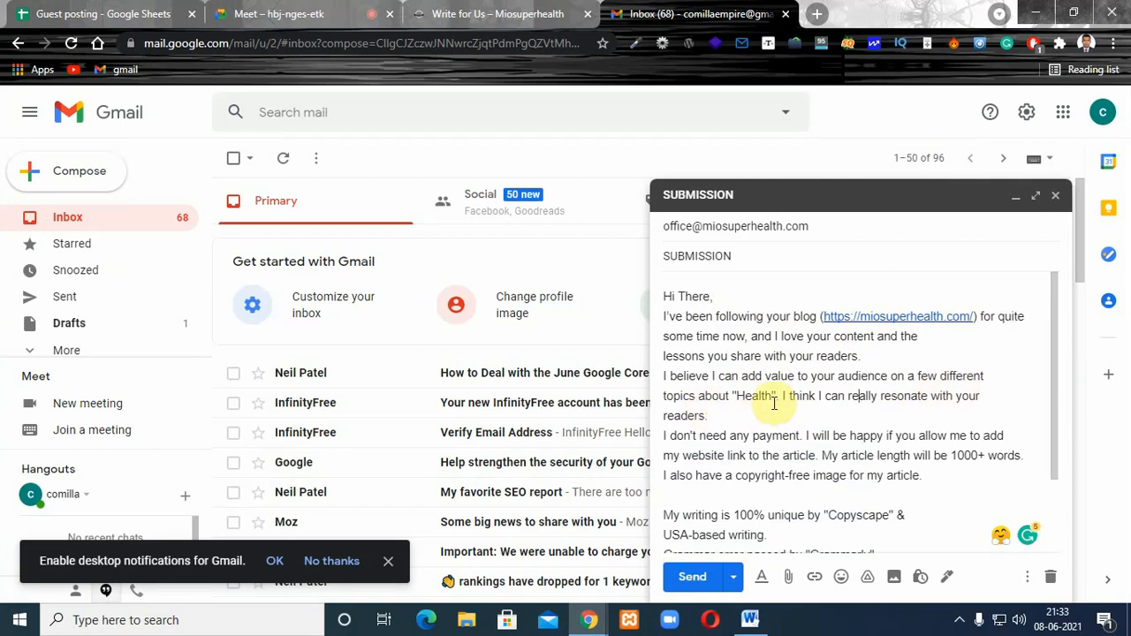
- Review the message's sentences on the "Health" topics, the website link instead of payment, and the 1000+ word article length
drag(663, 375, 919, 378)
click(919, 378)
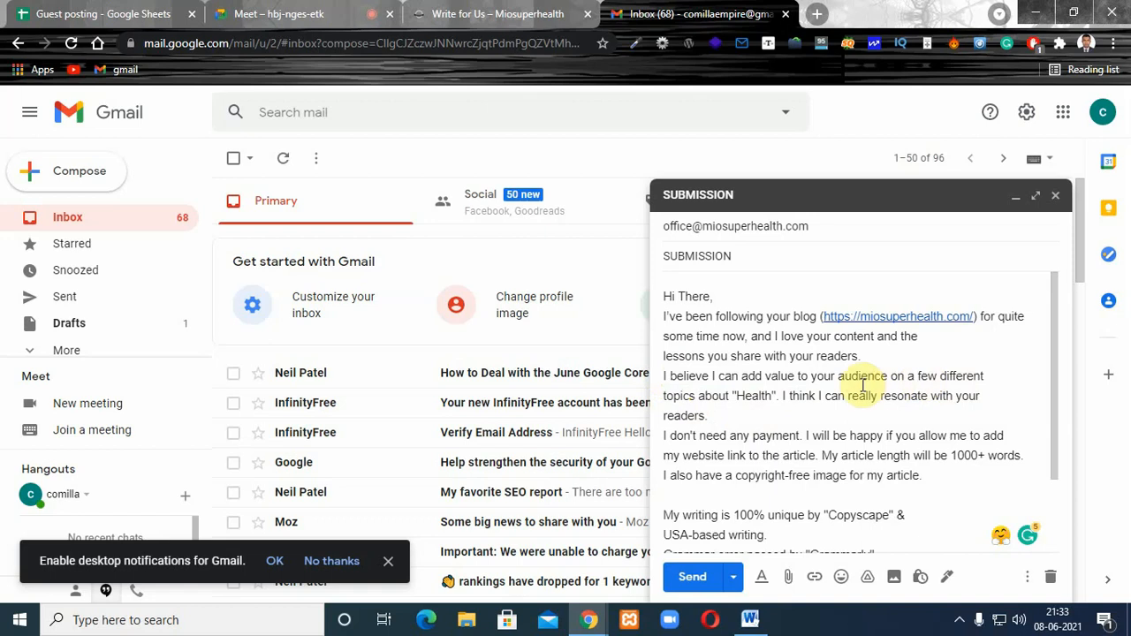
double_click(755, 396)
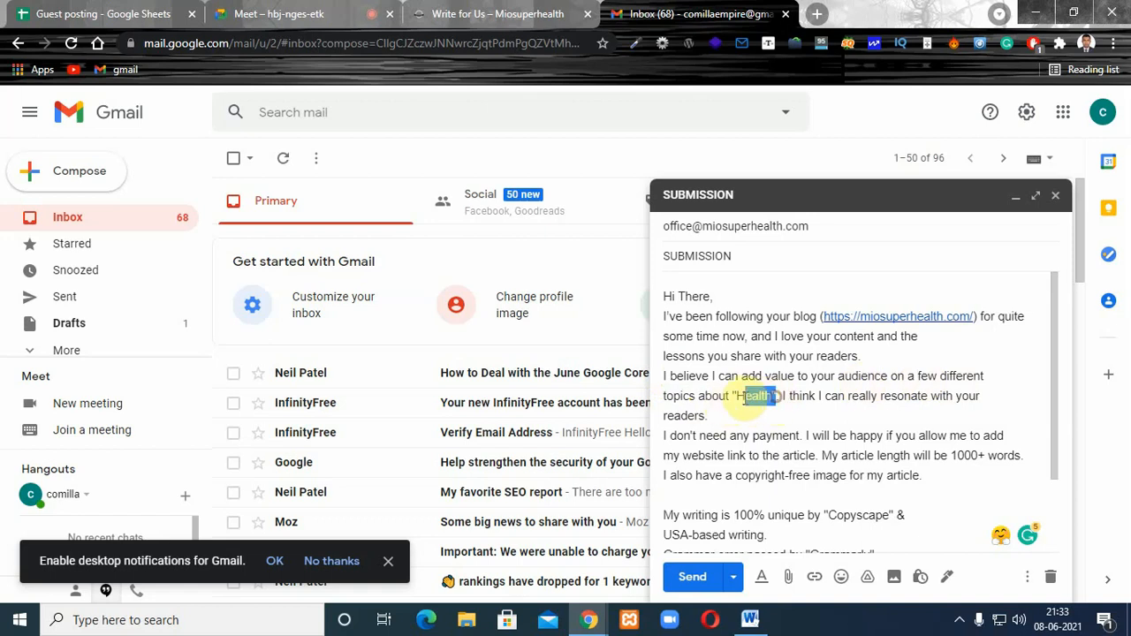
key(Left)
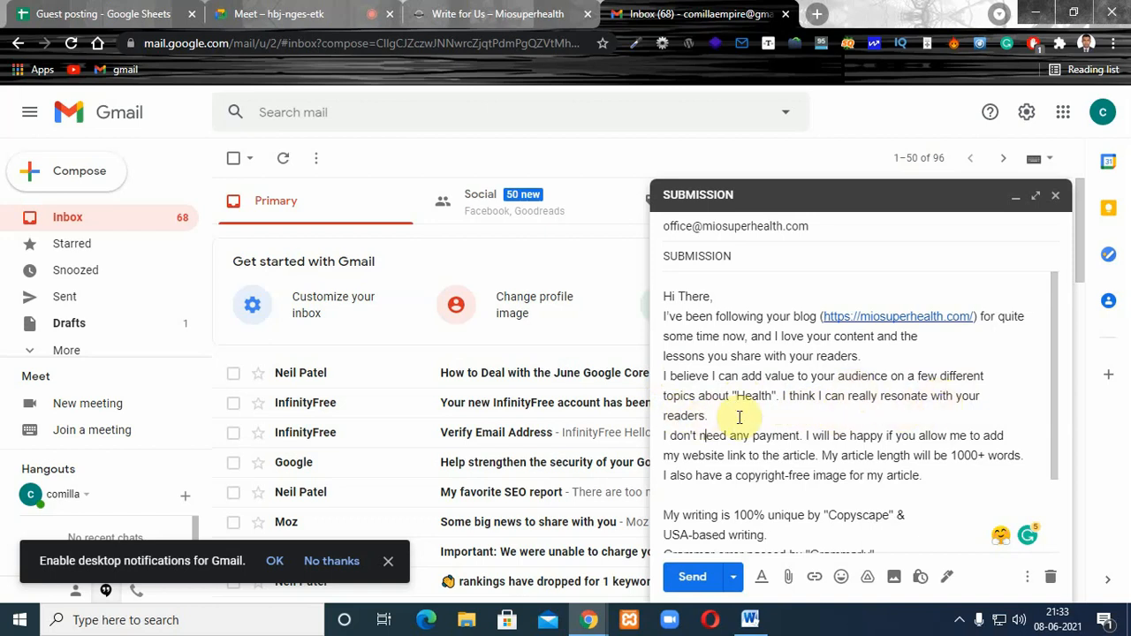
drag(1054, 357, 1055, 422)
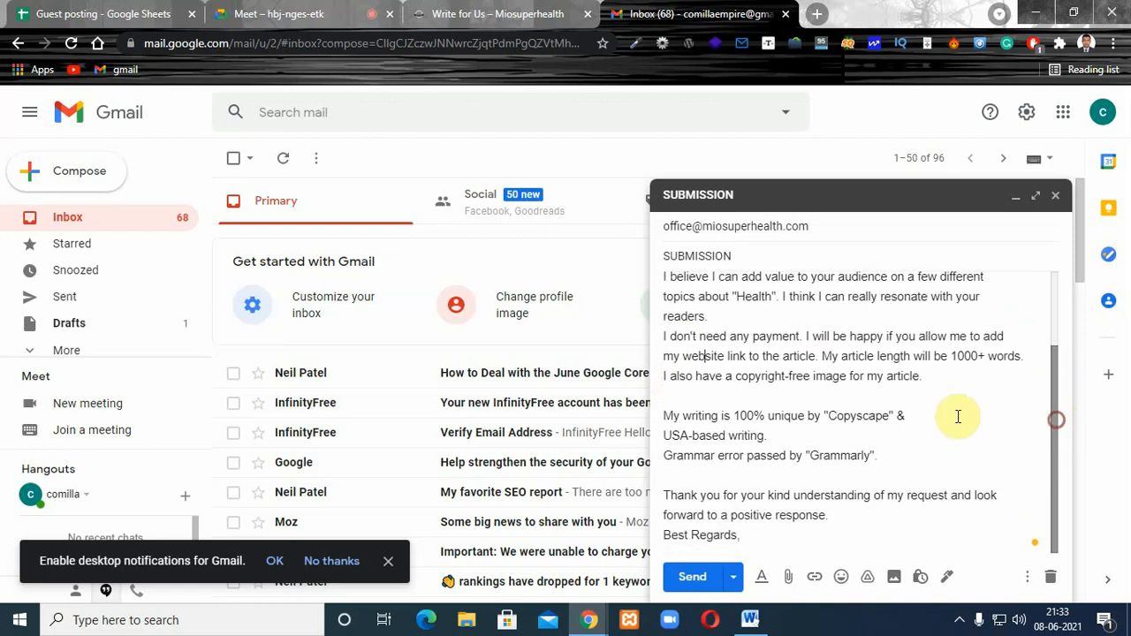
click(801, 337)
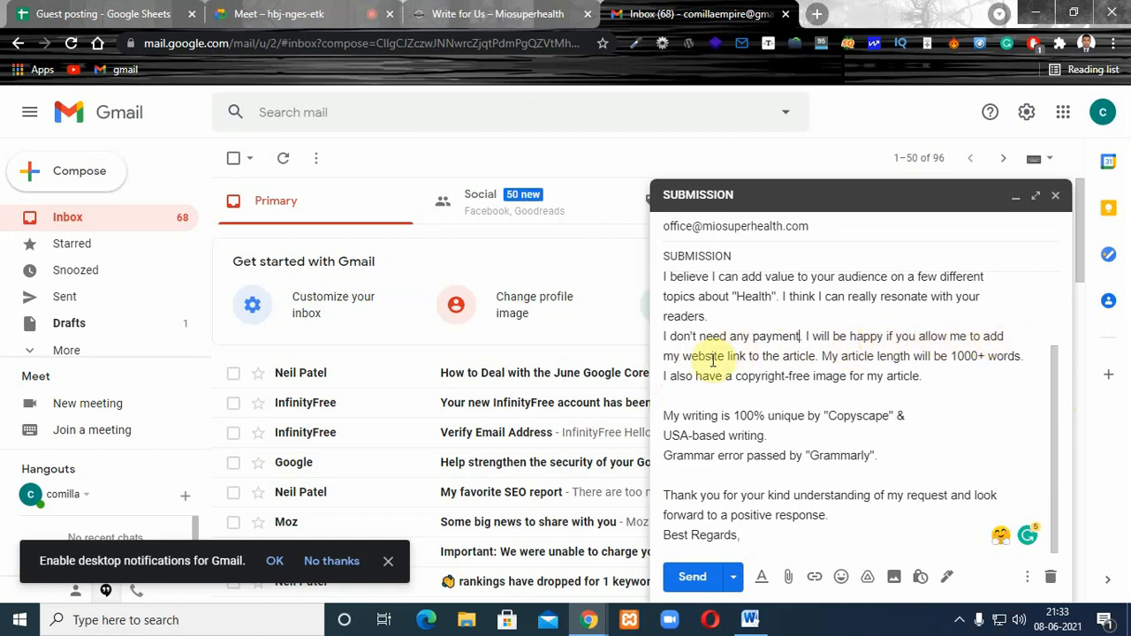
text(.)
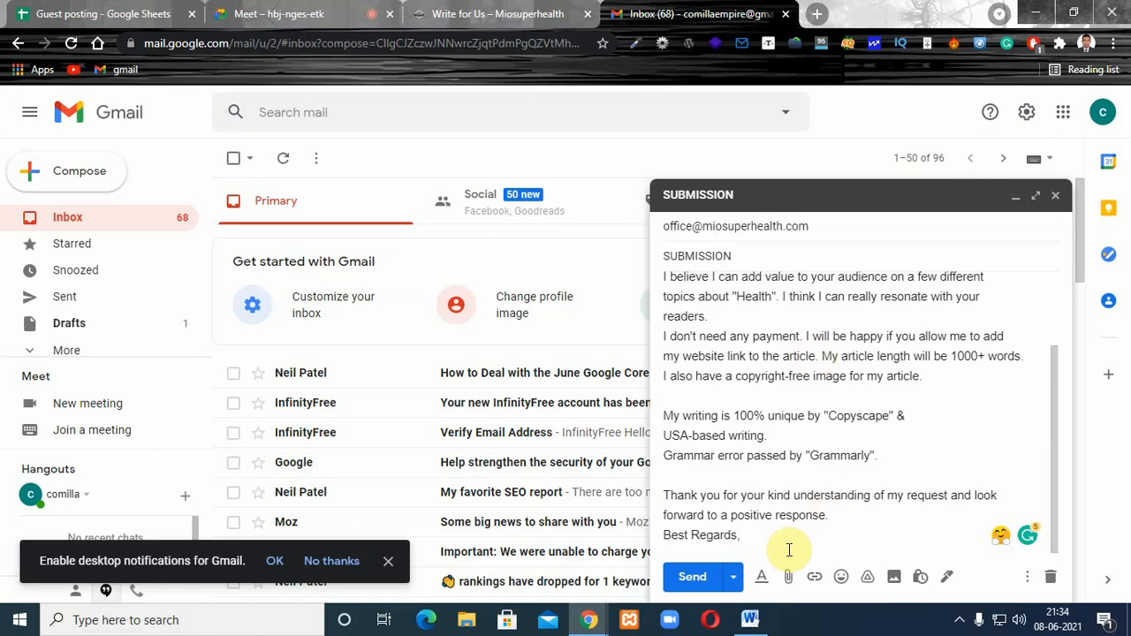
click(819, 356)
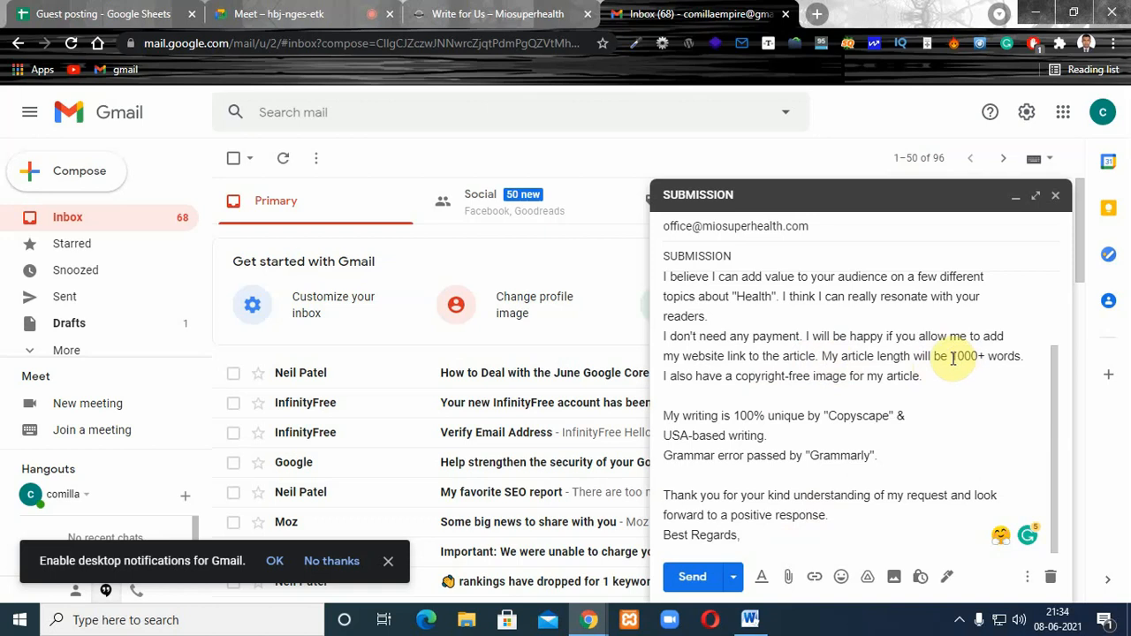
drag(952, 356, 991, 356)
click(1015, 356)
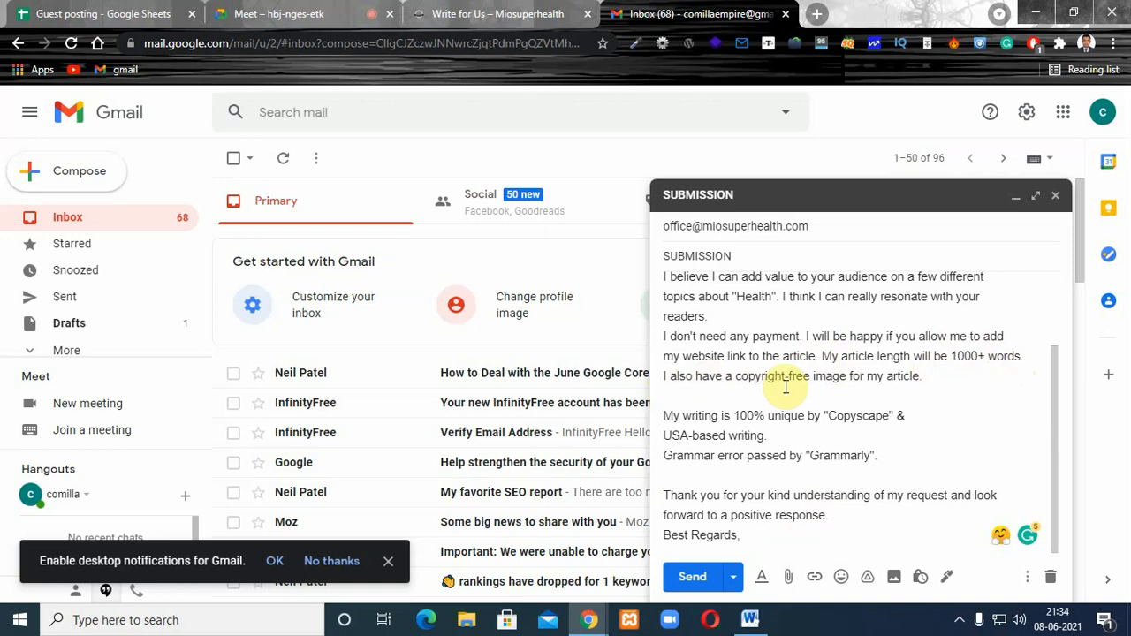
- Review the message's lines on the copyright-free image, "Copyscape" uniqueness, USA-based writing and the "Grammarly" check
click(906, 385)
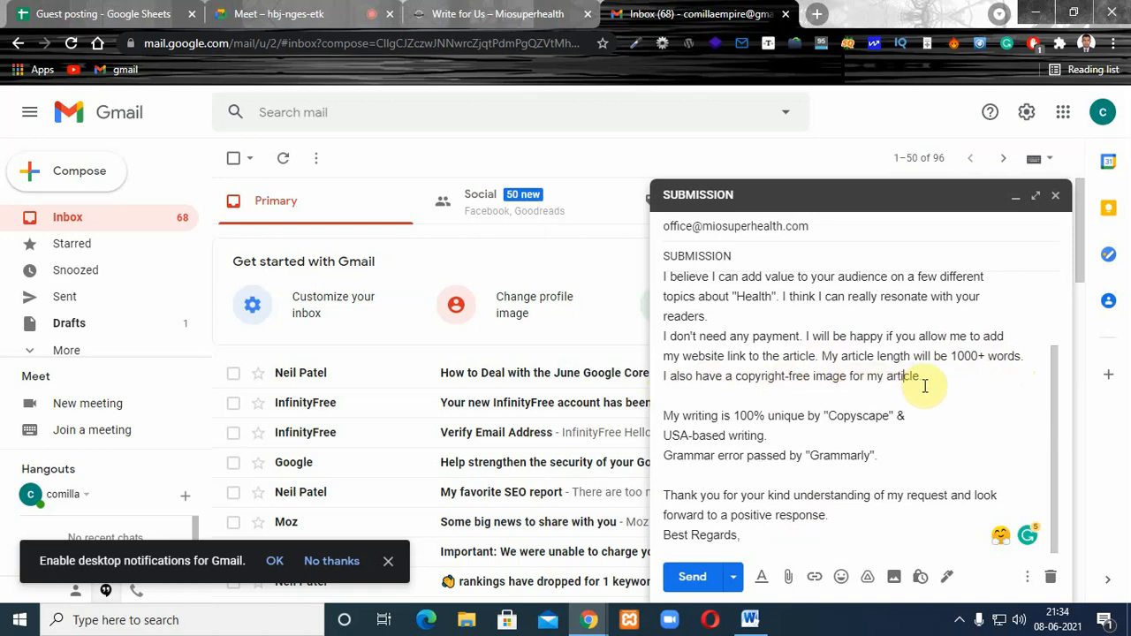
key(Down)
key(Down)
key(Down)
key(Down)
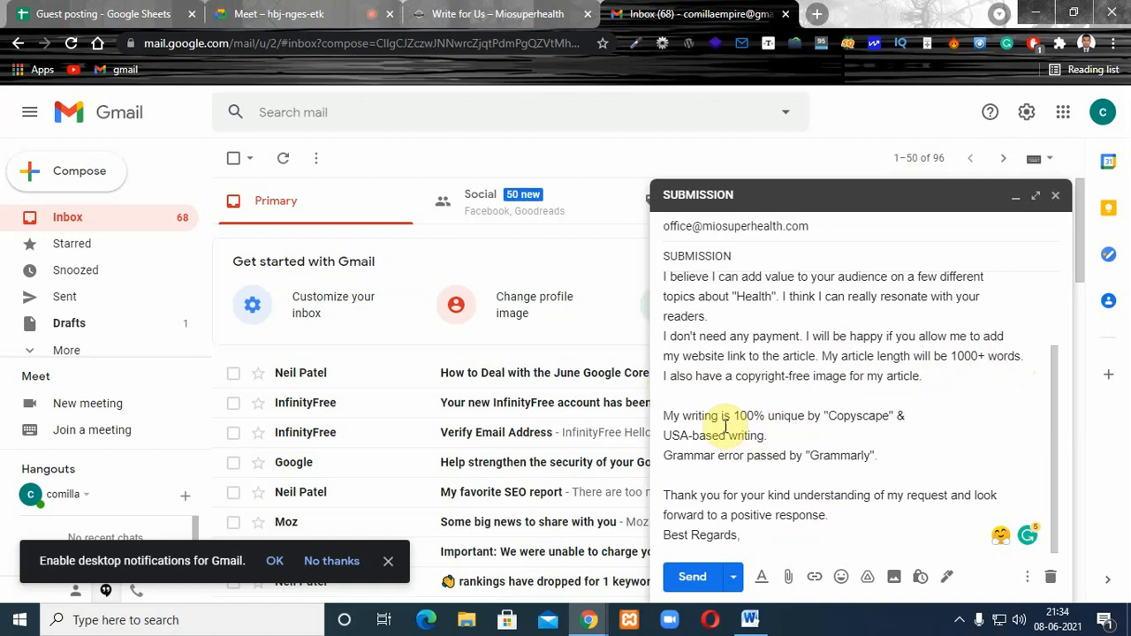
drag(739, 415, 817, 415)
click(816, 415)
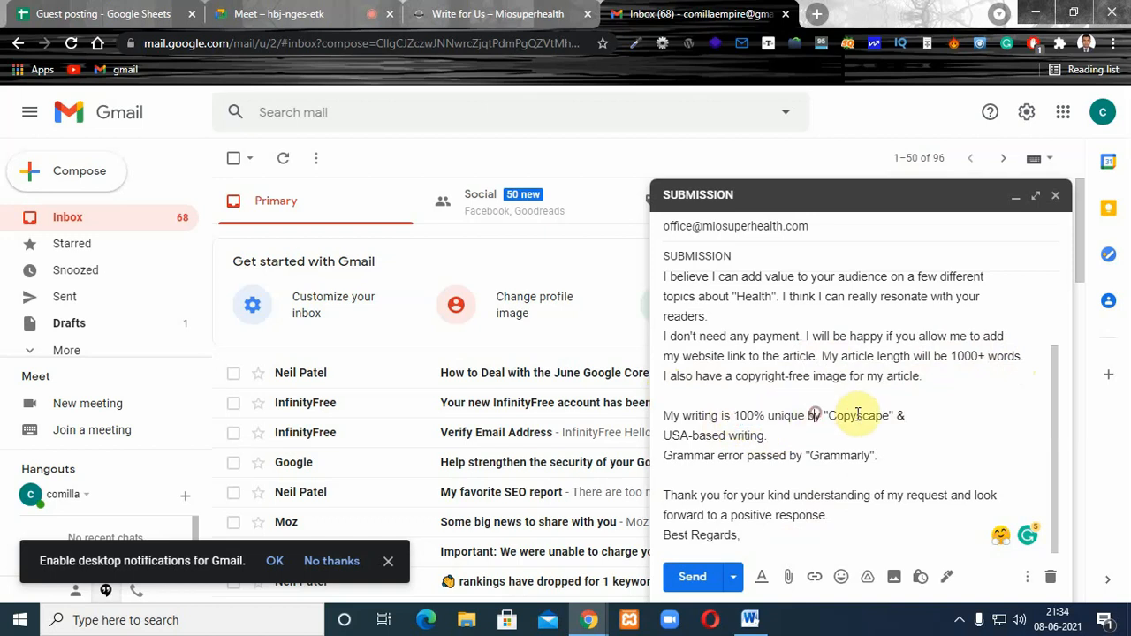
click(768, 436)
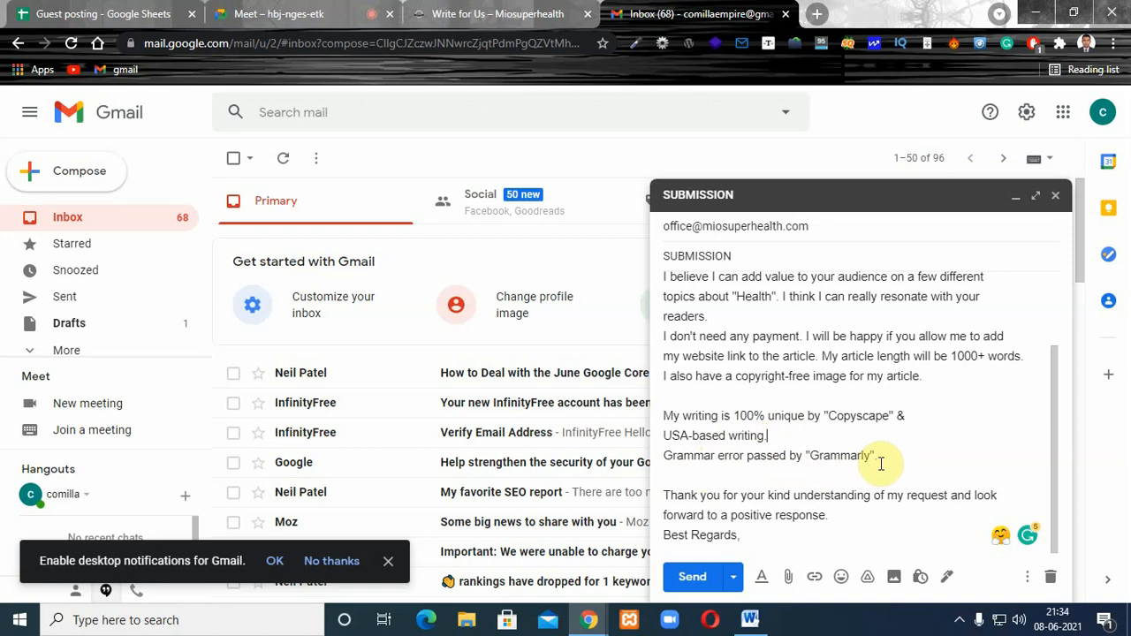
double_click(835, 456)
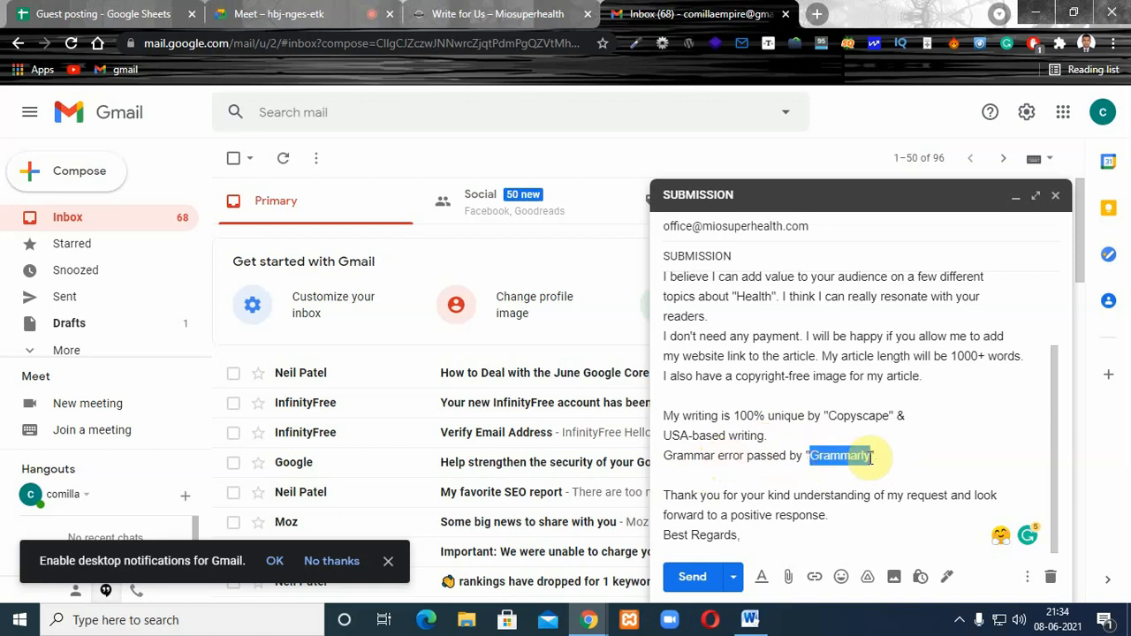
click(720, 455)
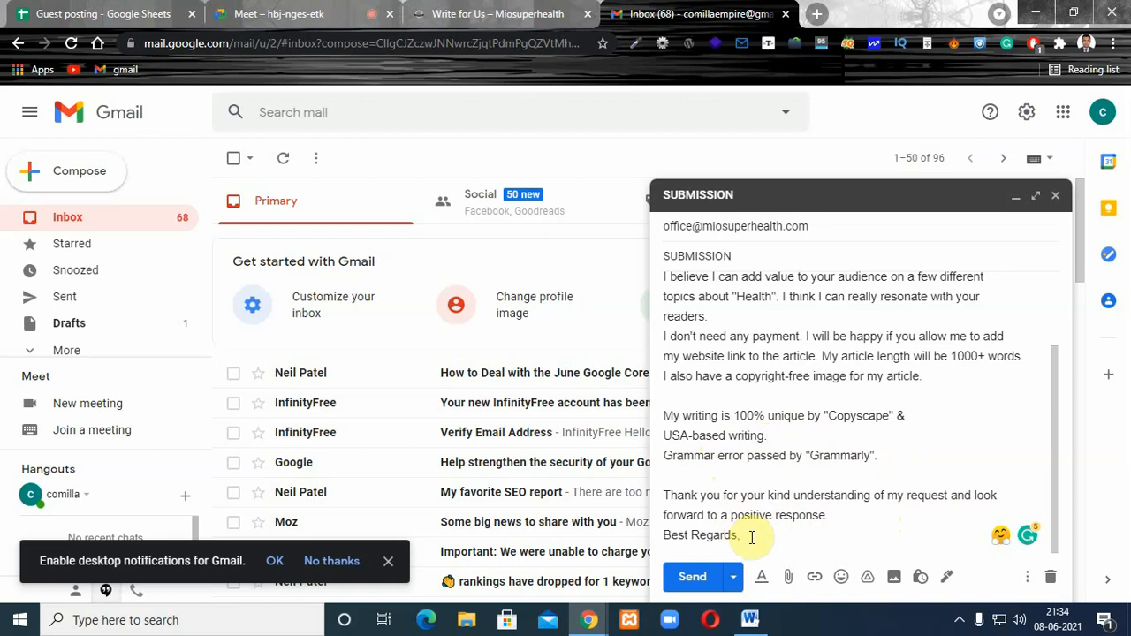
- Sign the message with the sender's first name below Best Regards and accept Grammarly's suggestion to remove the extra space
key(Return)
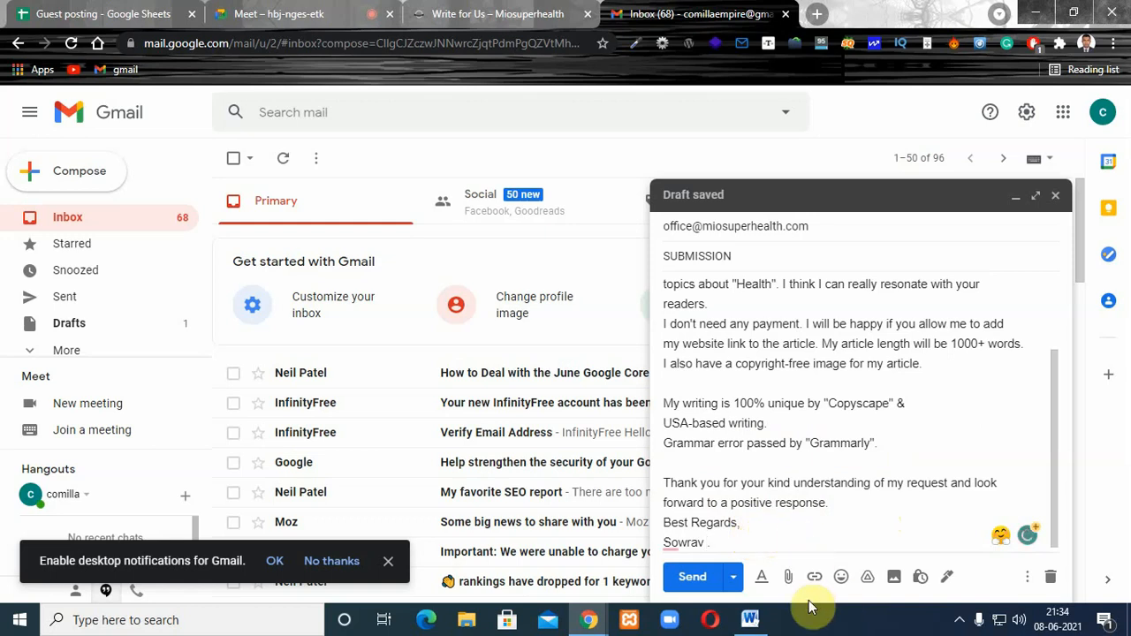
mouse_move(690, 537)
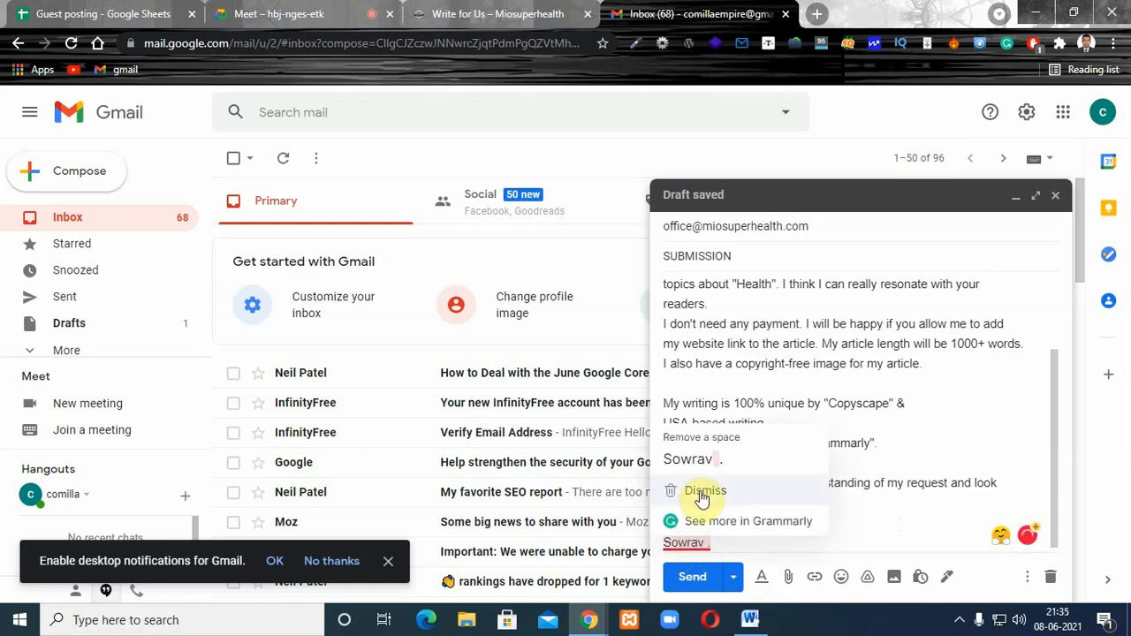
click(692, 458)
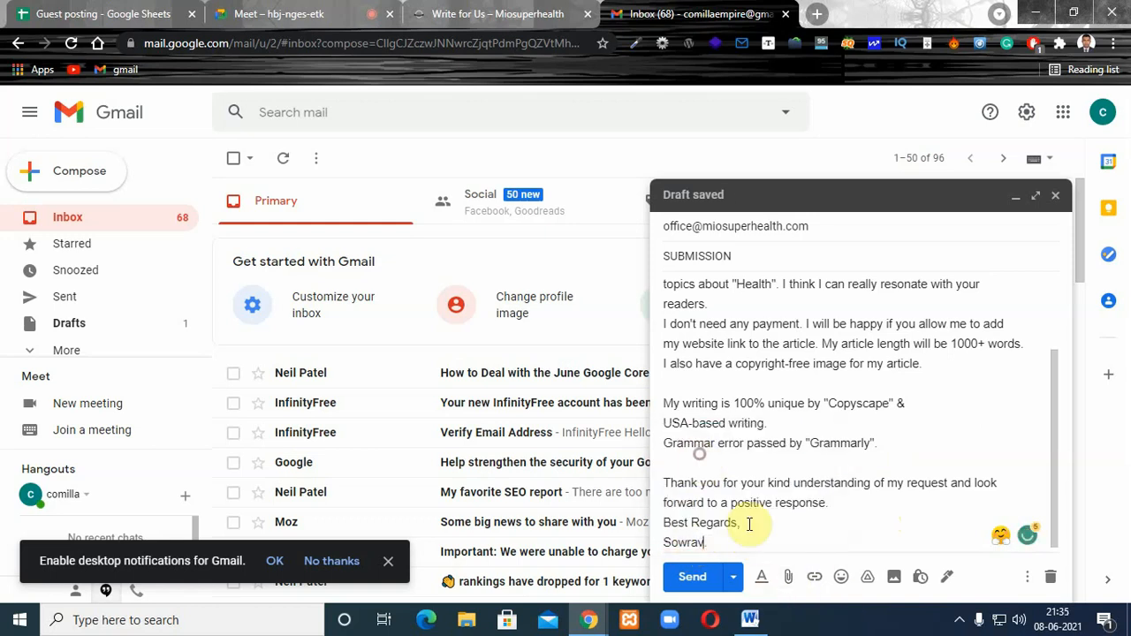
- Attach the batch-3 JPG image from the Downloads folder to the e-mail
click(788, 578)
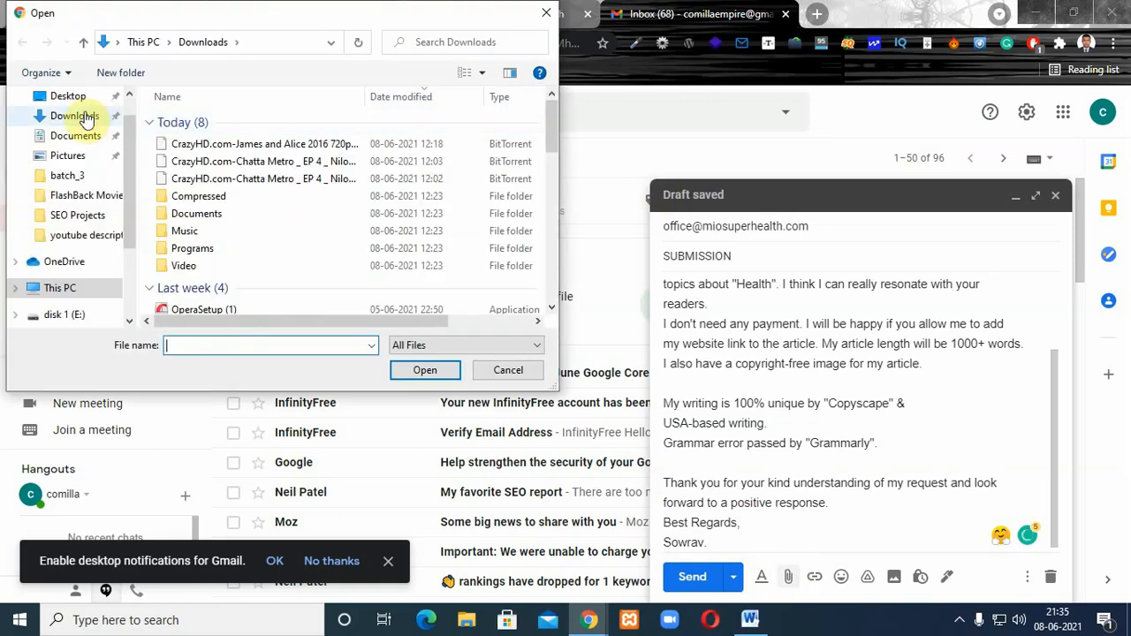
click(84, 117)
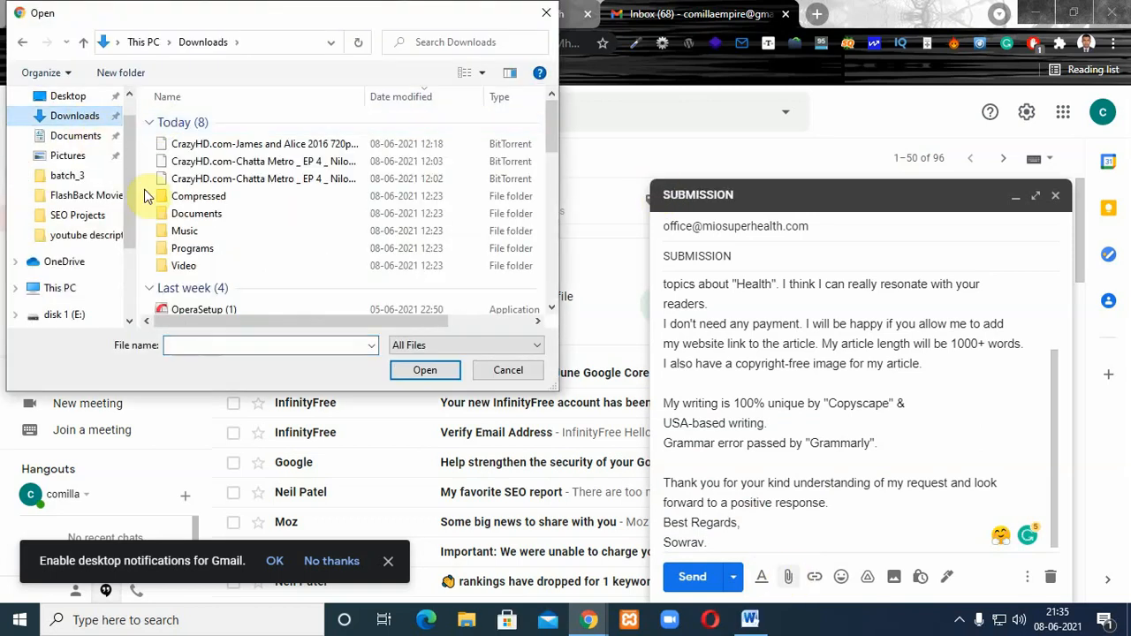
mouse_move(554, 133)
mouse_down()
mouse_move(555, 186)
mouse_move(546, 152)
mouse_up()
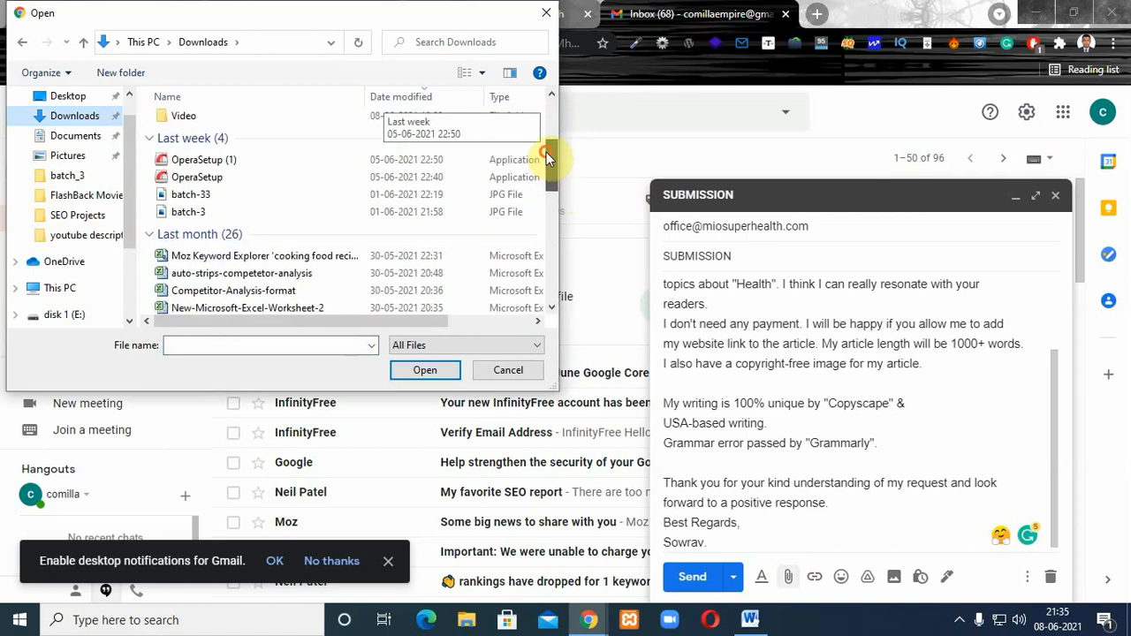
click(184, 212)
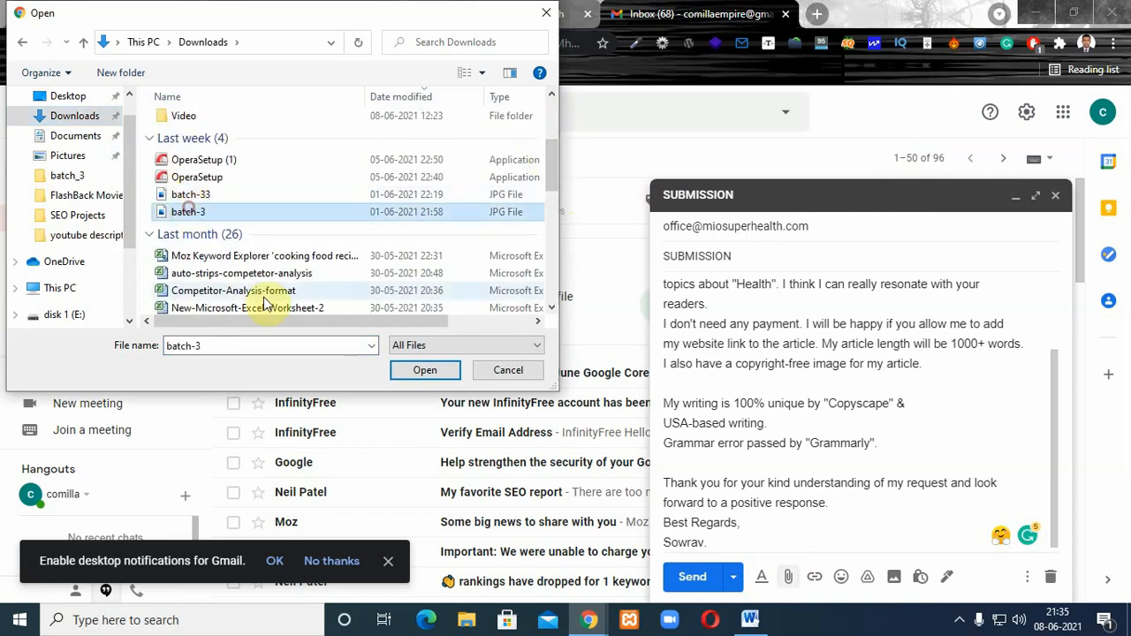
click(415, 371)
- Attach the Moz Keyword Explorer 'best com...' file from the Downloads folder as a second attachment
click(793, 577)
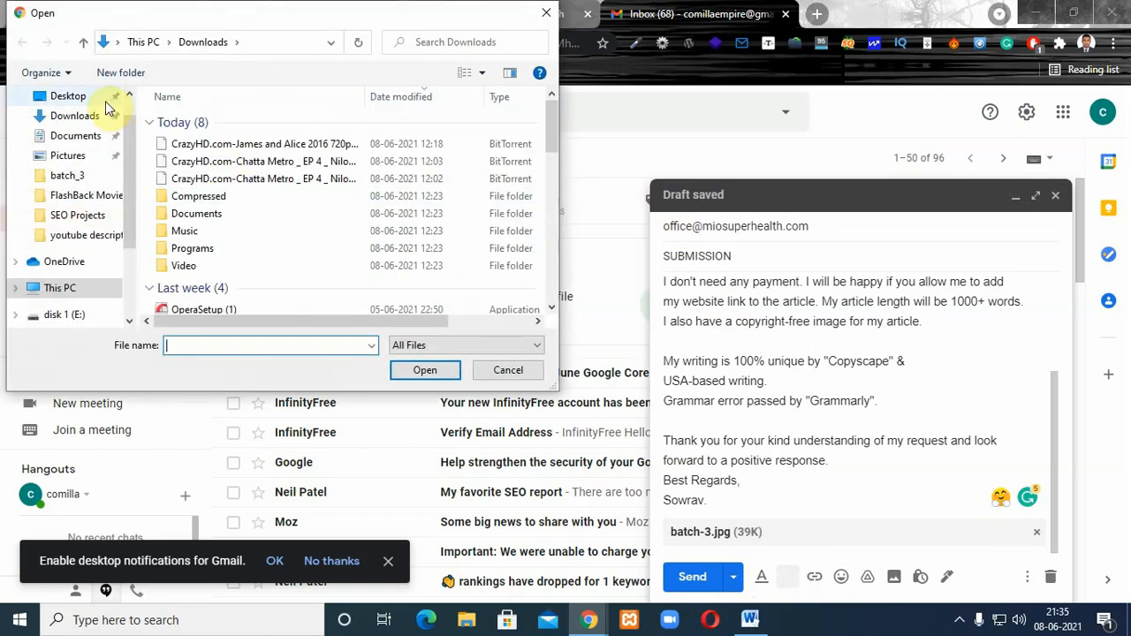
drag(132, 166, 130, 117)
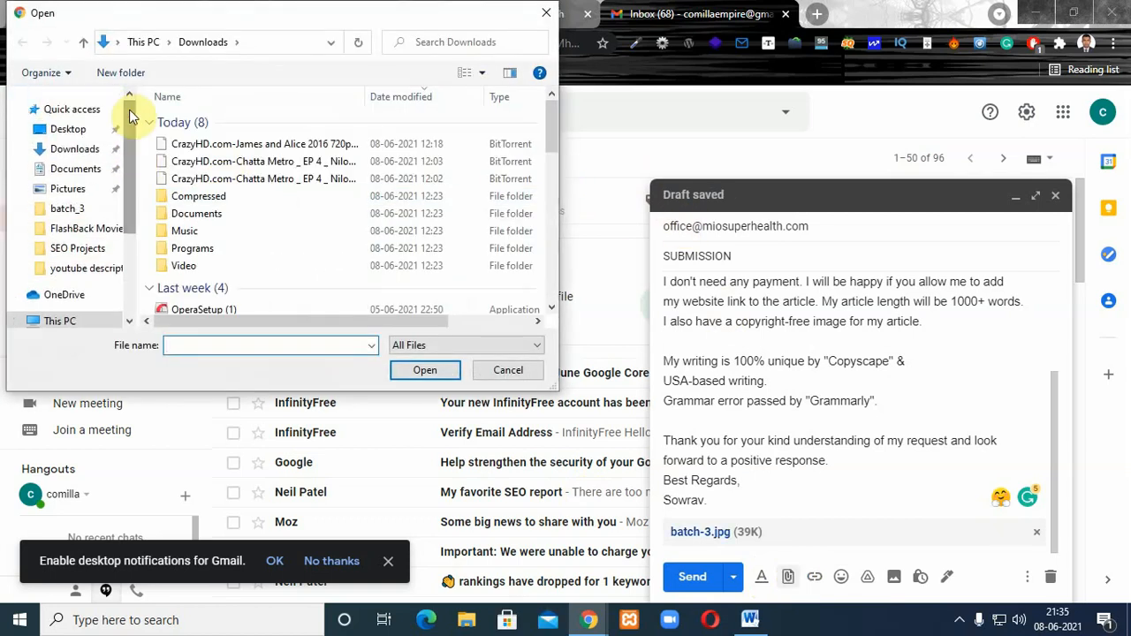
drag(555, 132, 562, 261)
click(263, 180)
click(431, 374)
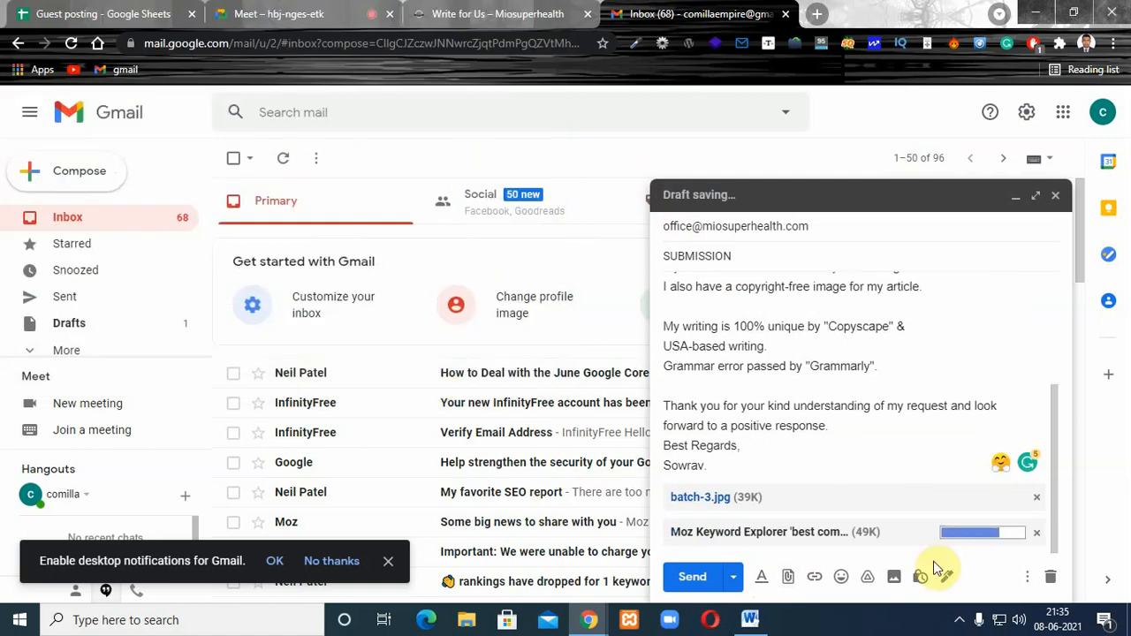
- Review the complete submission e-mail from the greeting down to the signature and the two attachments
click(692, 577)
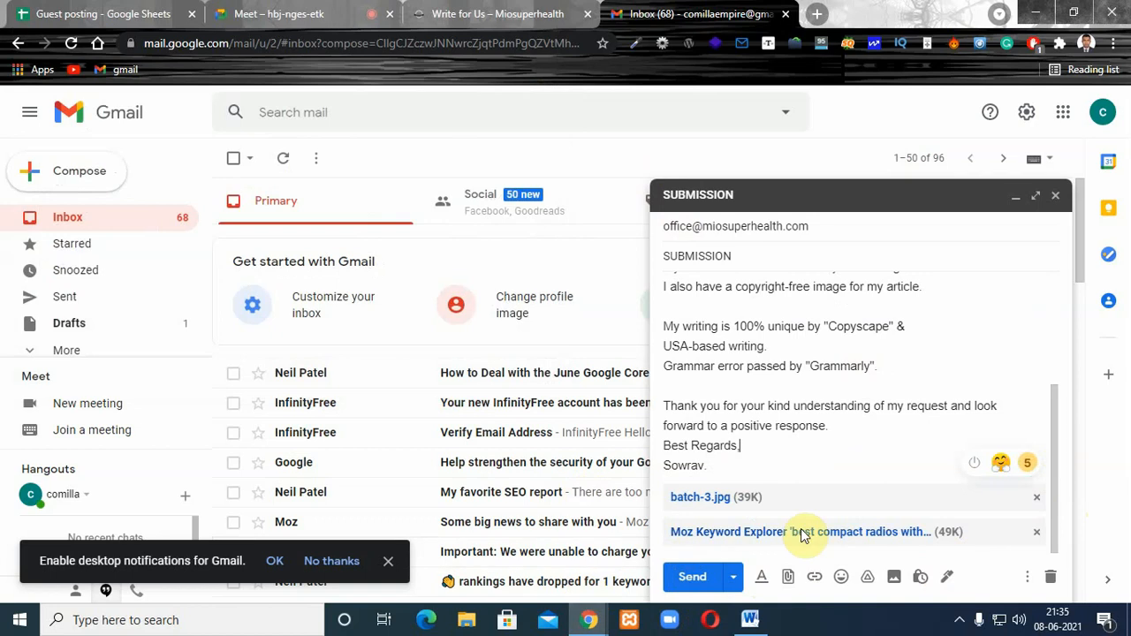
drag(1055, 437, 1055, 268)
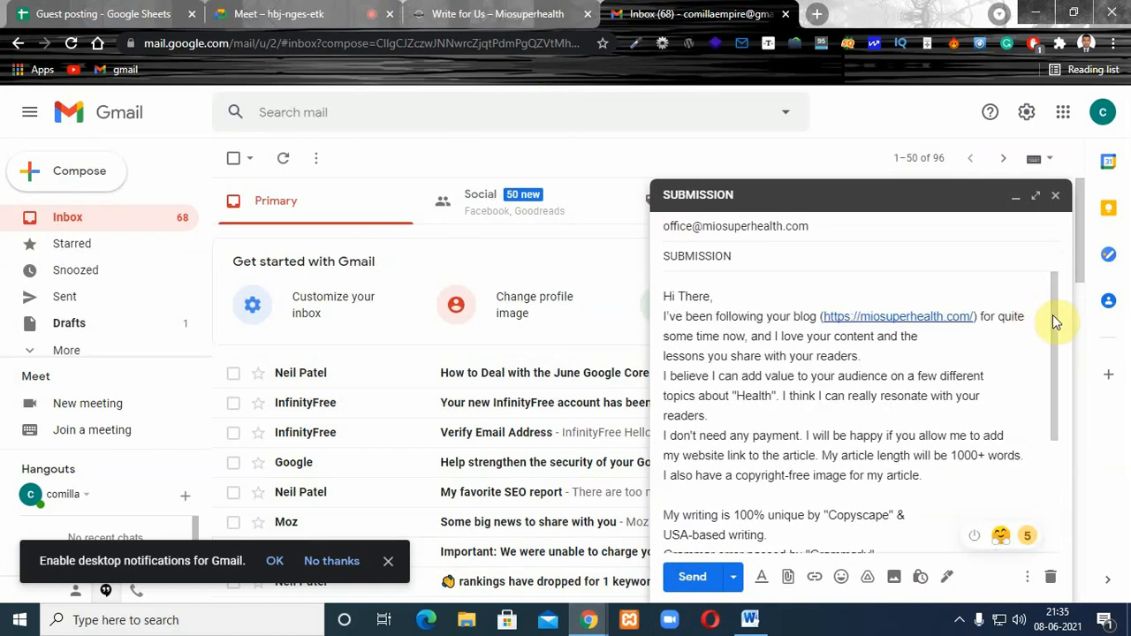
drag(1057, 312, 1055, 474)
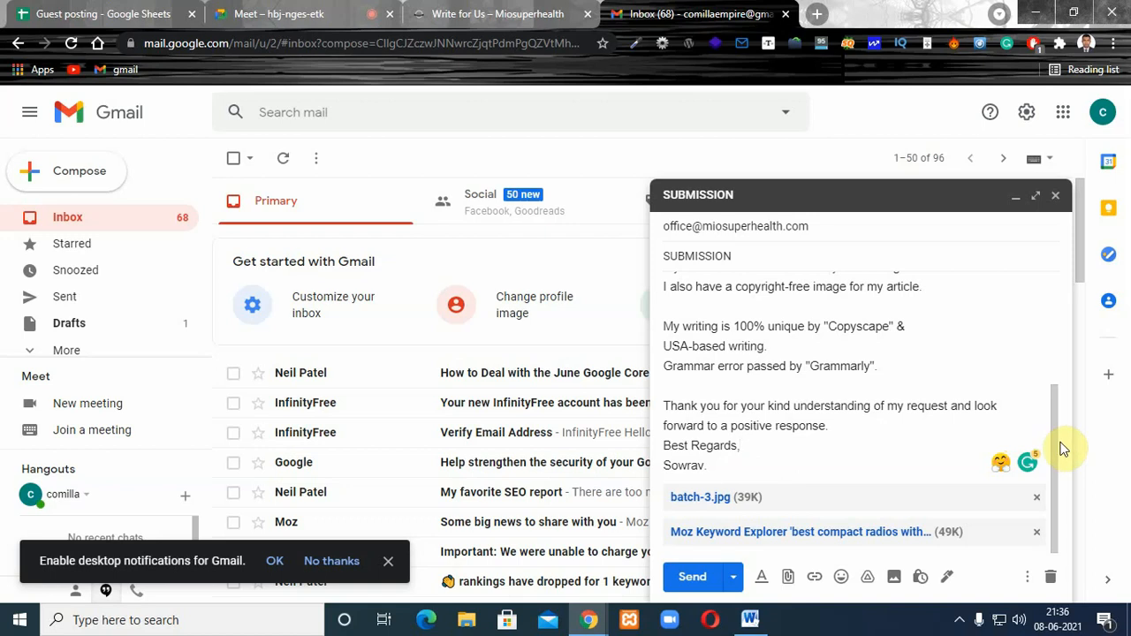
mouse_move(1055, 449)
mouse_down()
mouse_move(1064, 299)
mouse_move(1055, 434)
mouse_move(1067, 513)
mouse_move(1046, 306)
mouse_move(1057, 309)
mouse_move(1056, 343)
mouse_move(1058, 259)
mouse_up()
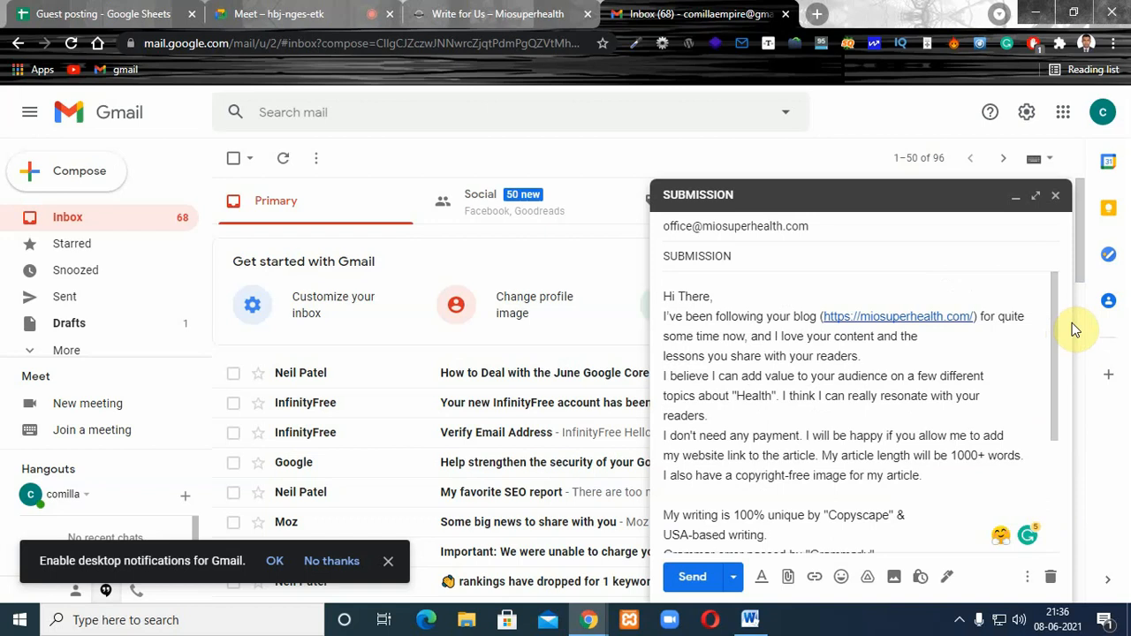
drag(1054, 330, 1030, 215)
- Close the message so it stays a draft and open the Drafts folder
click(1058, 198)
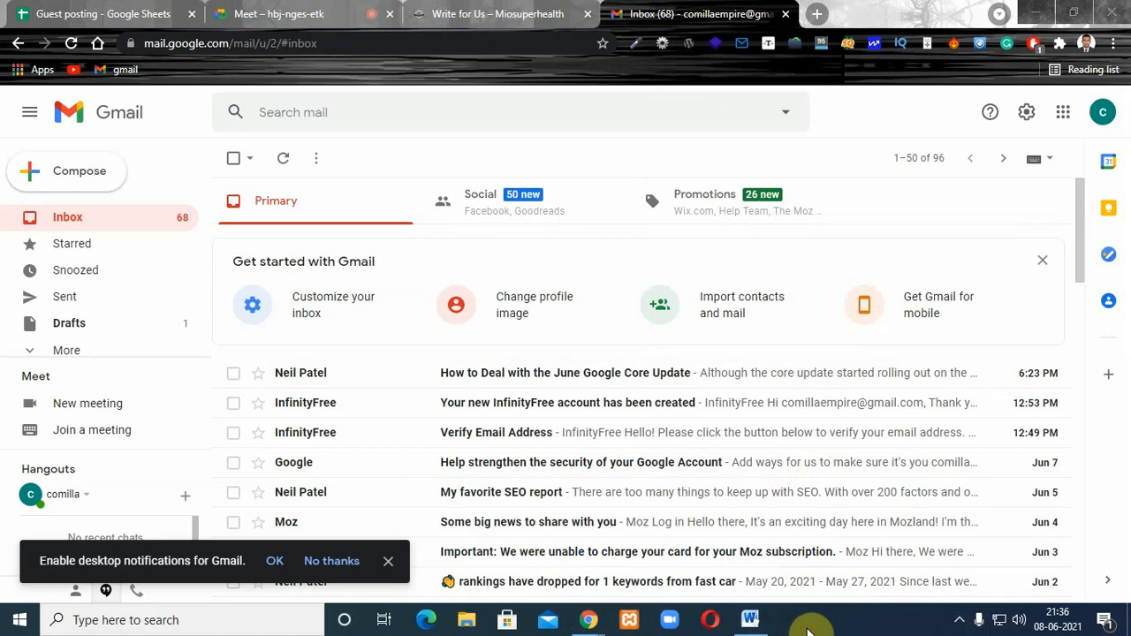
click(68, 323)
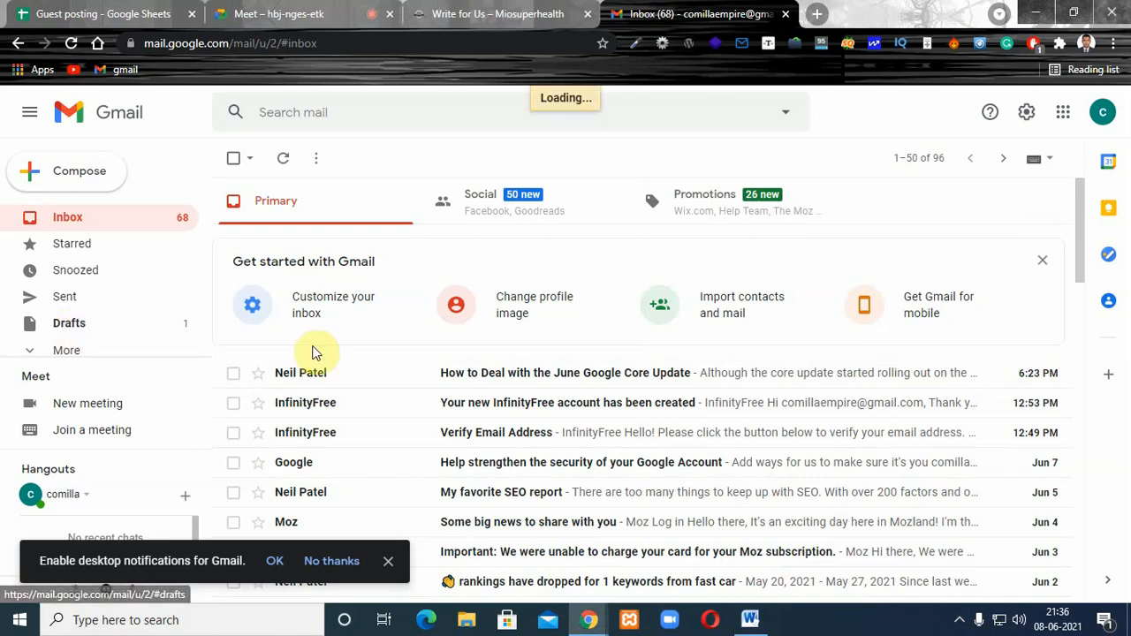
- Read the submission instructions, contact address, promotion rules and disclaimer on Miosuperhealth's Write for Us page
click(497, 13)
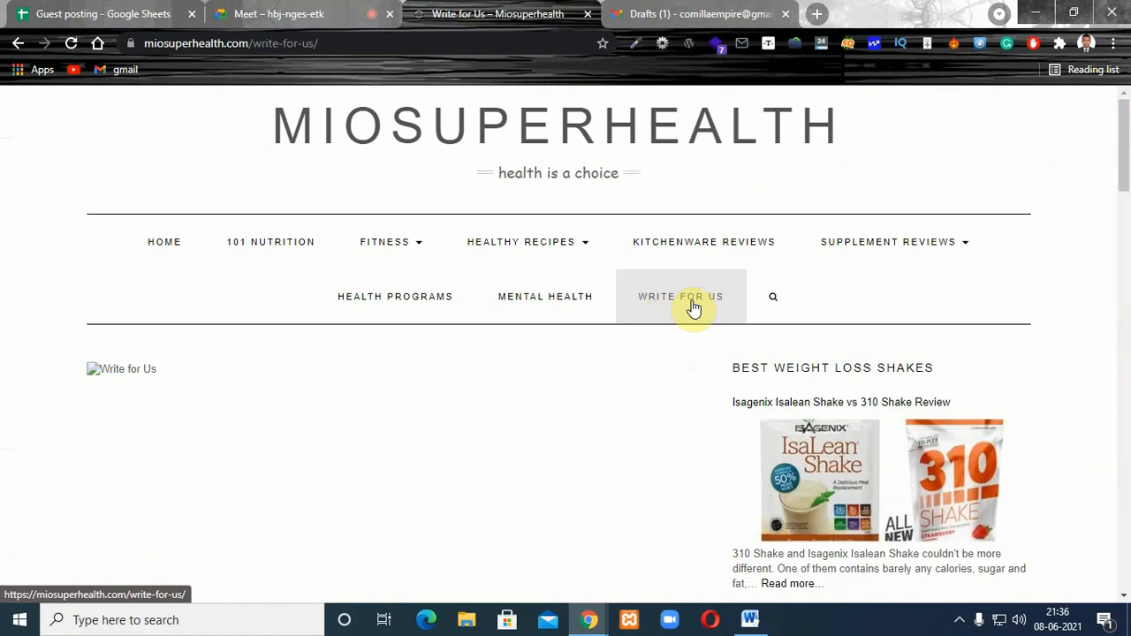
drag(1127, 138, 1126, 468)
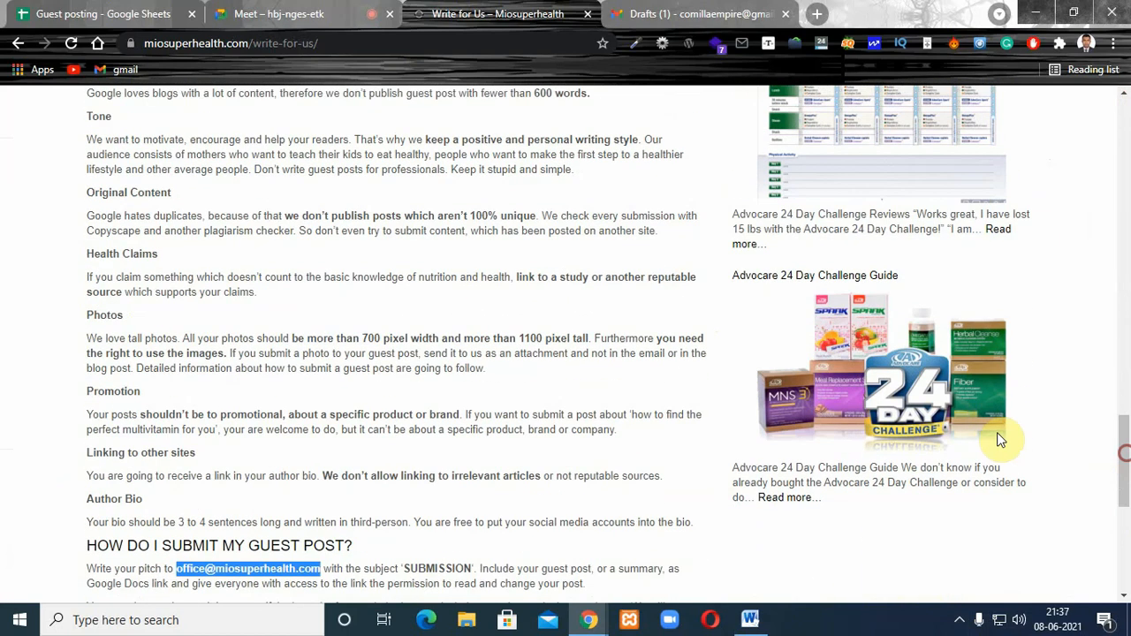
click(172, 583)
drag(1126, 460, 1127, 492)
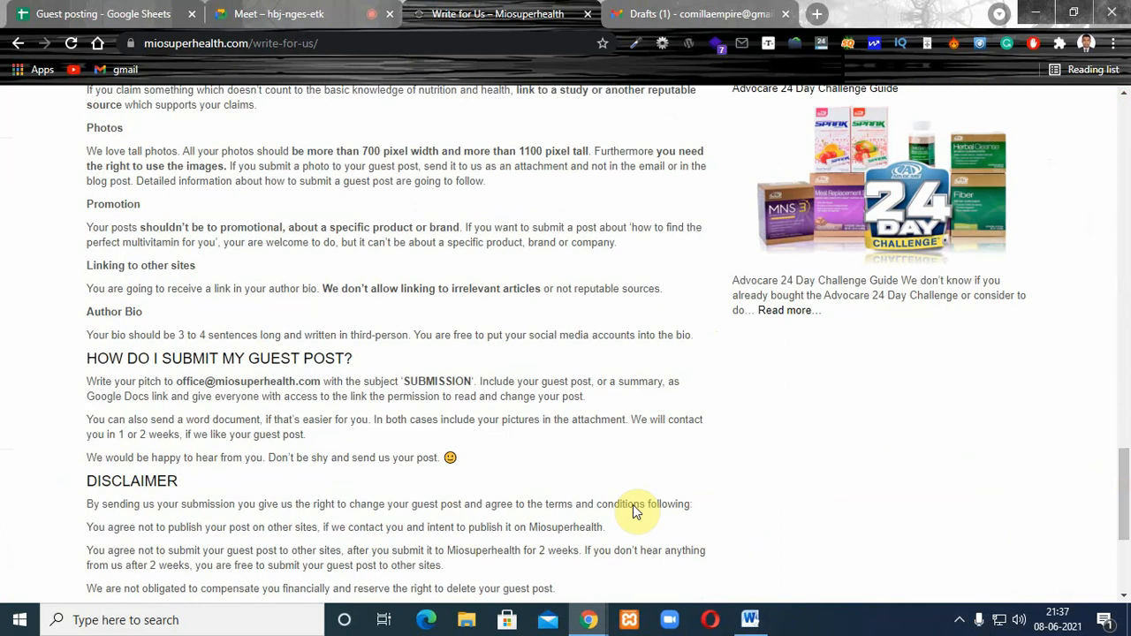
drag(176, 381, 334, 382)
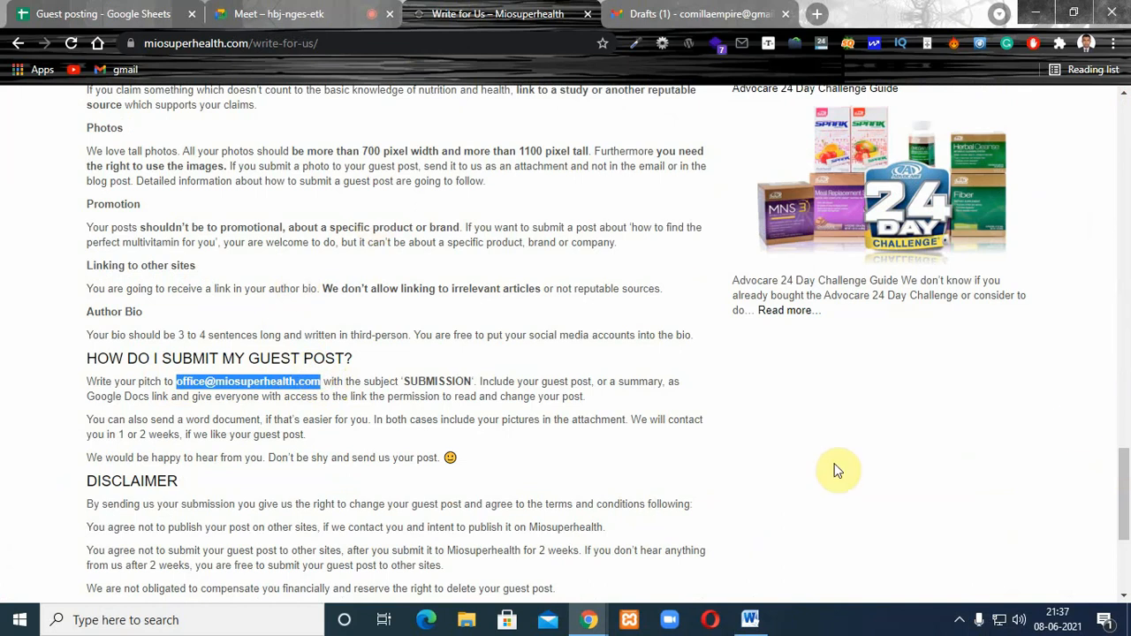
drag(1127, 492, 1128, 504)
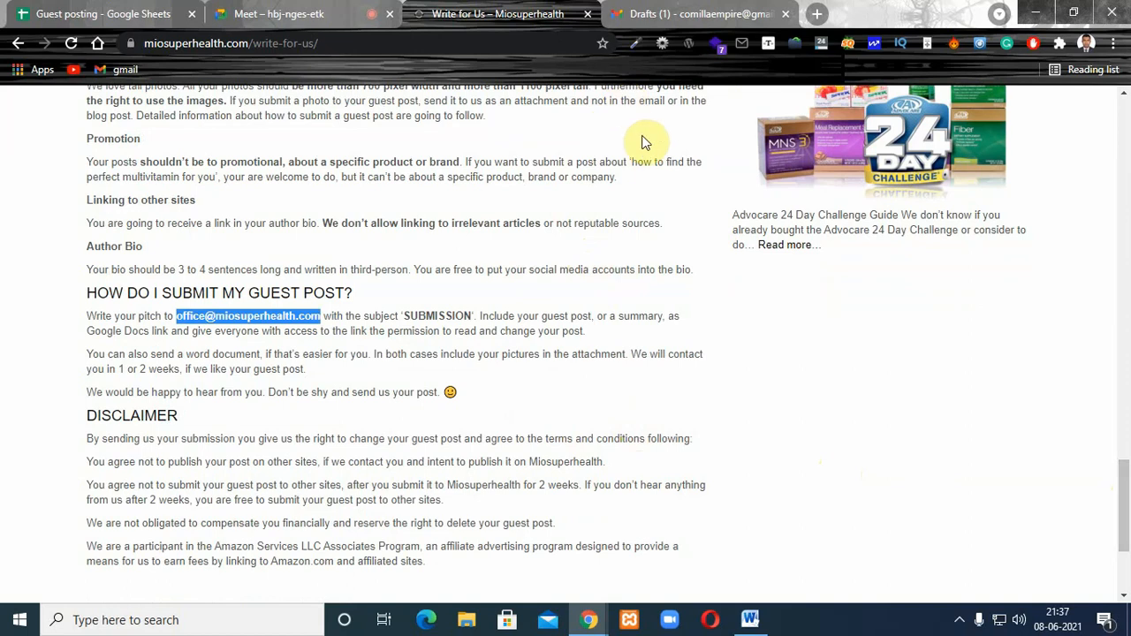
drag(619, 180, 576, 180)
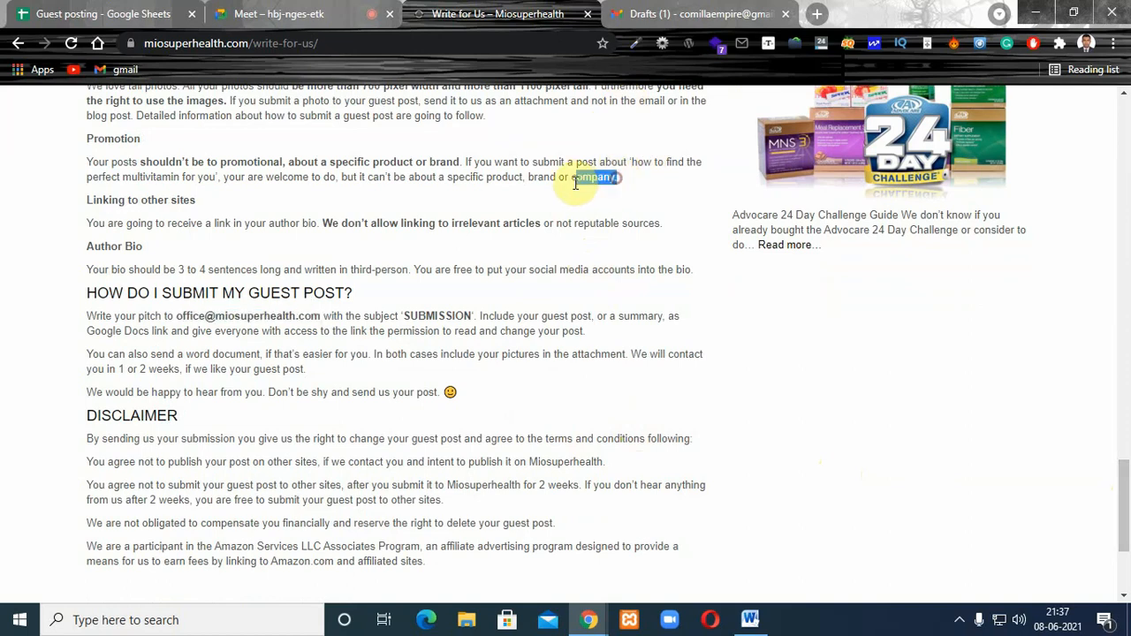
click(547, 177)
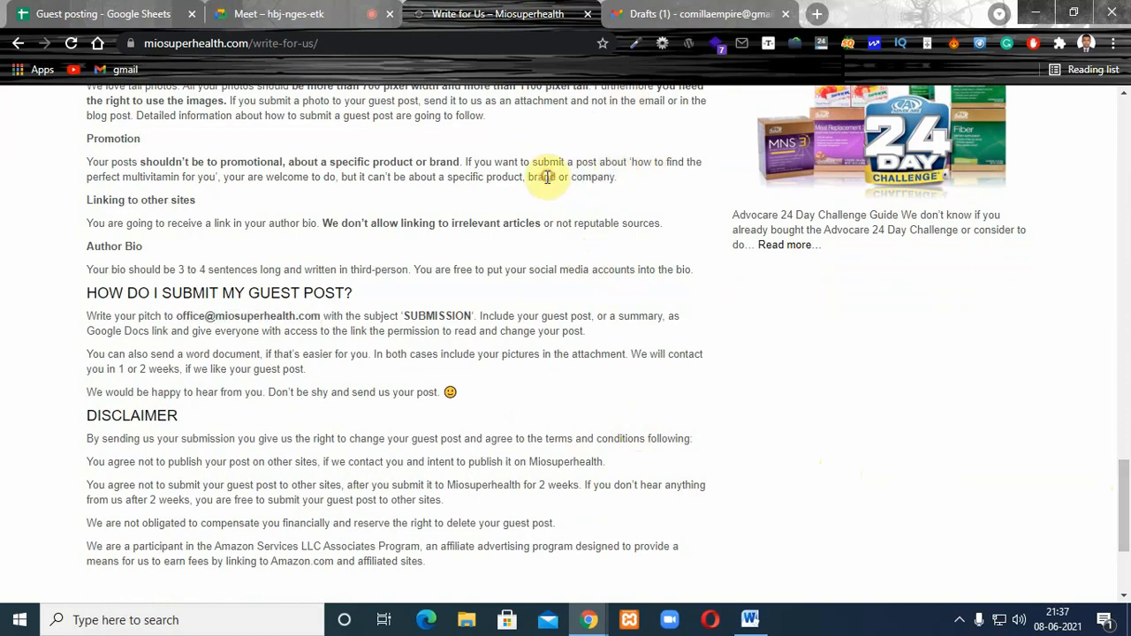
- Reopen the SUBMISSION draft in Gmail and compare it with the Write for Us guidelines
click(665, 18)
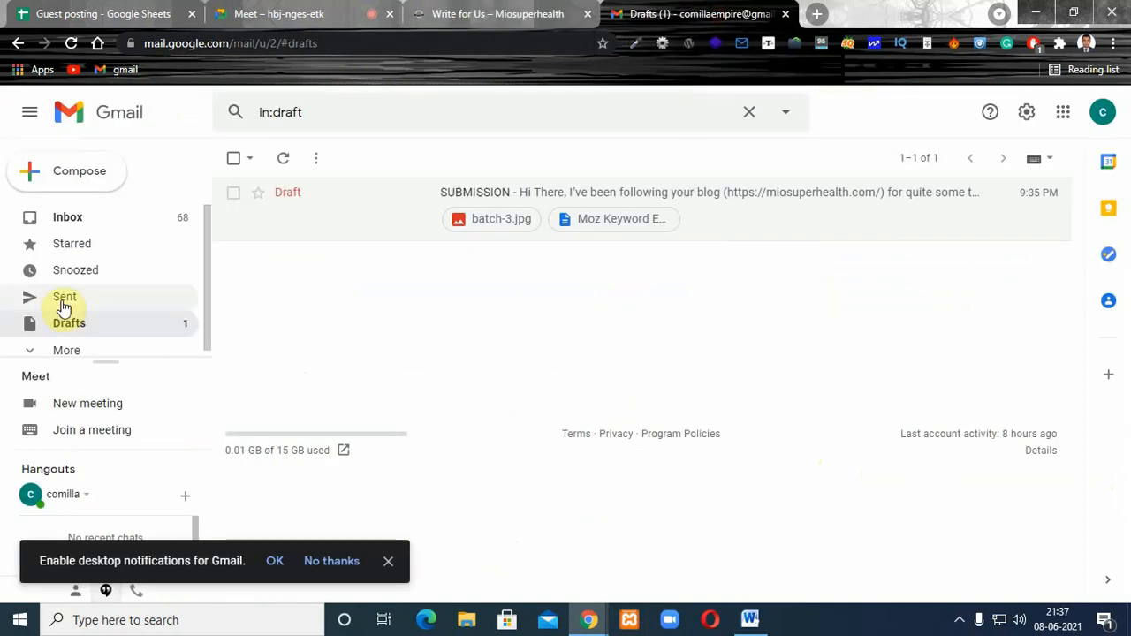
click(503, 191)
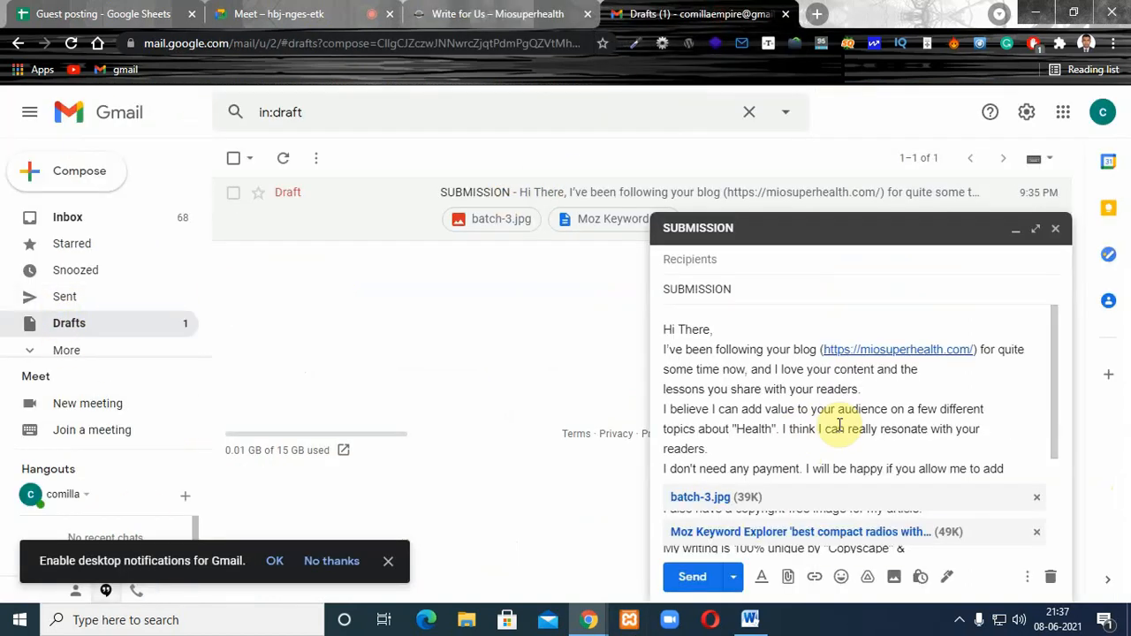
drag(1056, 378, 1049, 333)
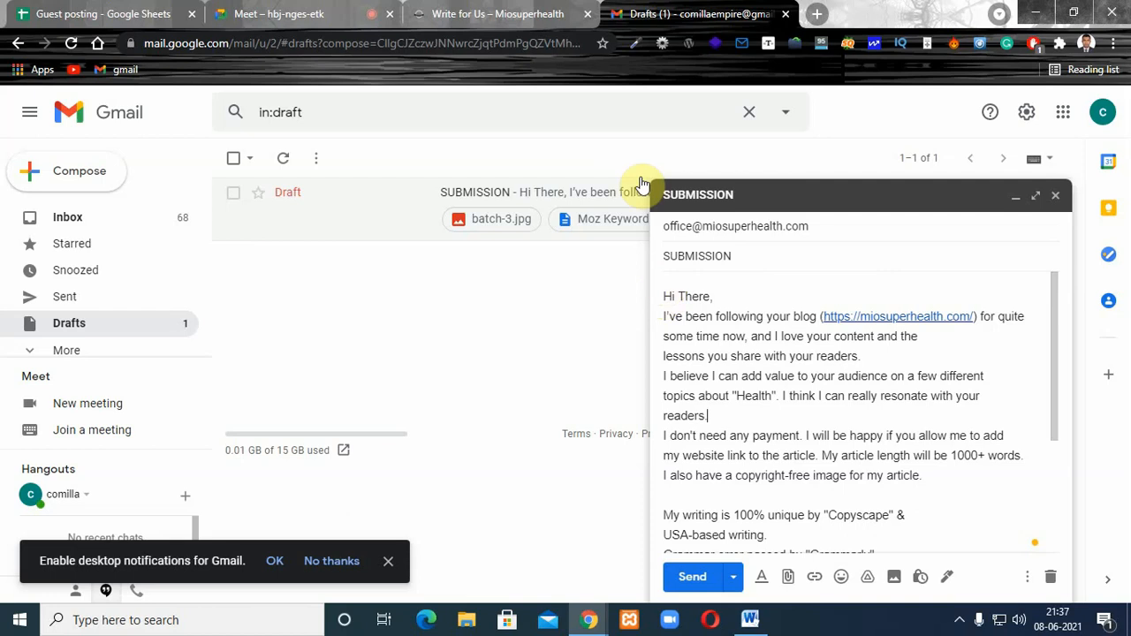
click(520, 16)
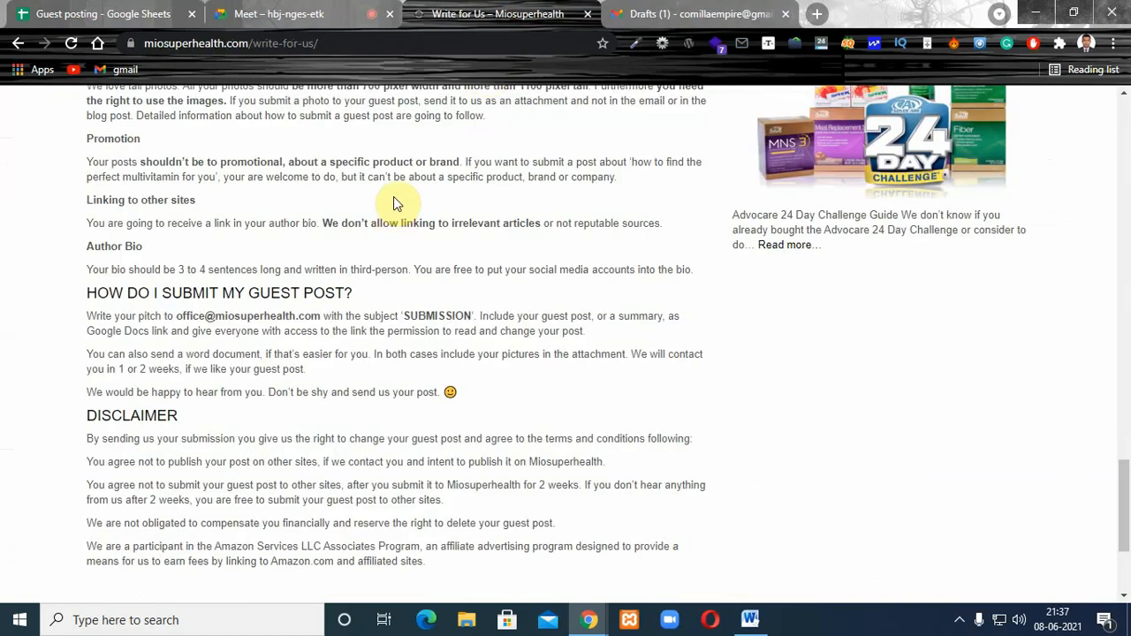
click(624, 19)
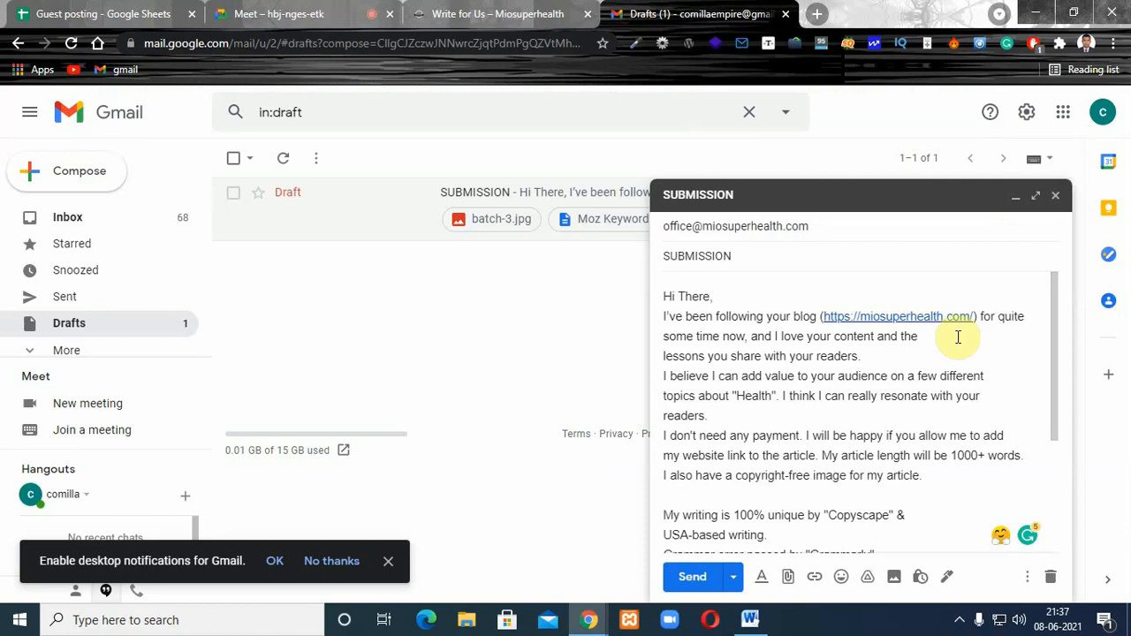
- Review the draft's lines on unique writing, topics and payment, its closing request for a positive response and its attachments
drag(1053, 290, 1066, 424)
click(675, 330)
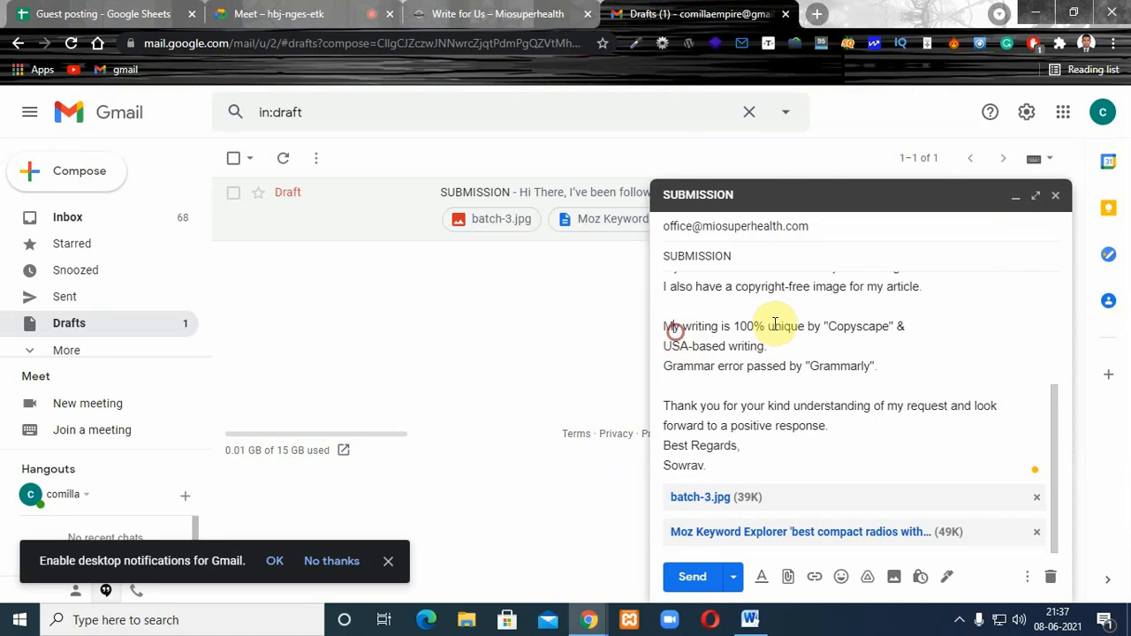
drag(674, 329, 774, 324)
click(776, 382)
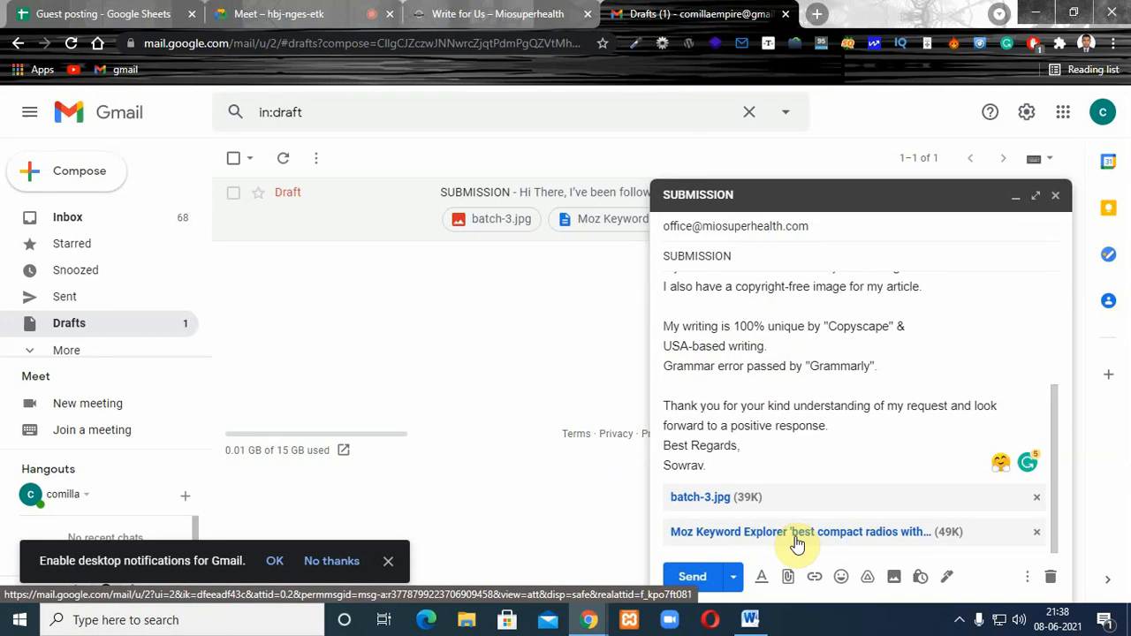
drag(1056, 468, 1052, 399)
click(896, 459)
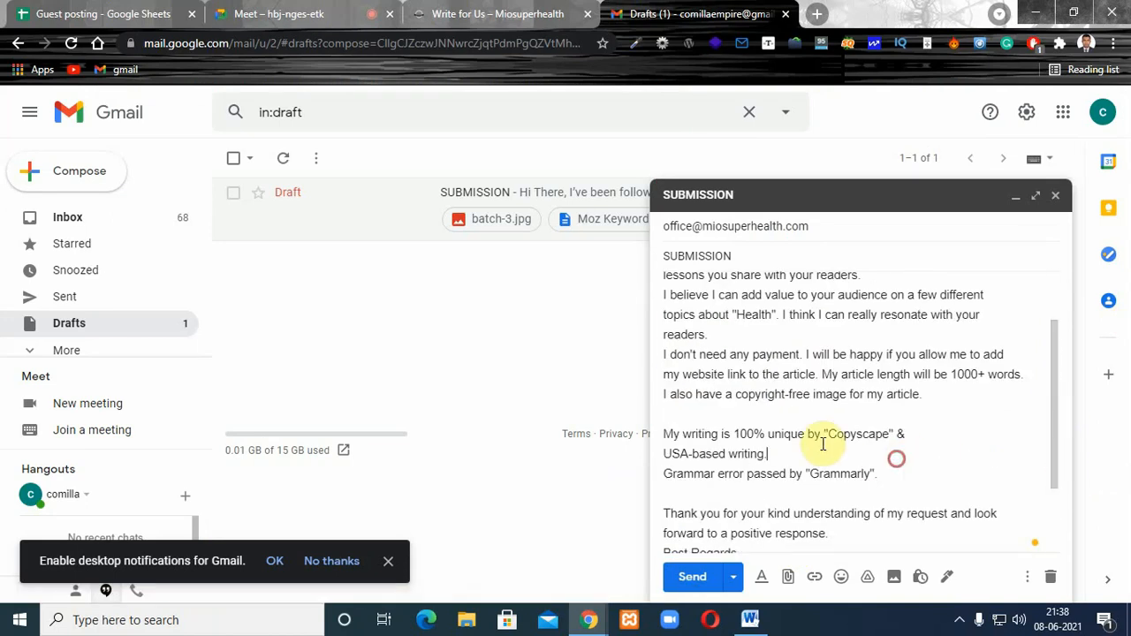
drag(823, 446, 721, 298)
click(719, 328)
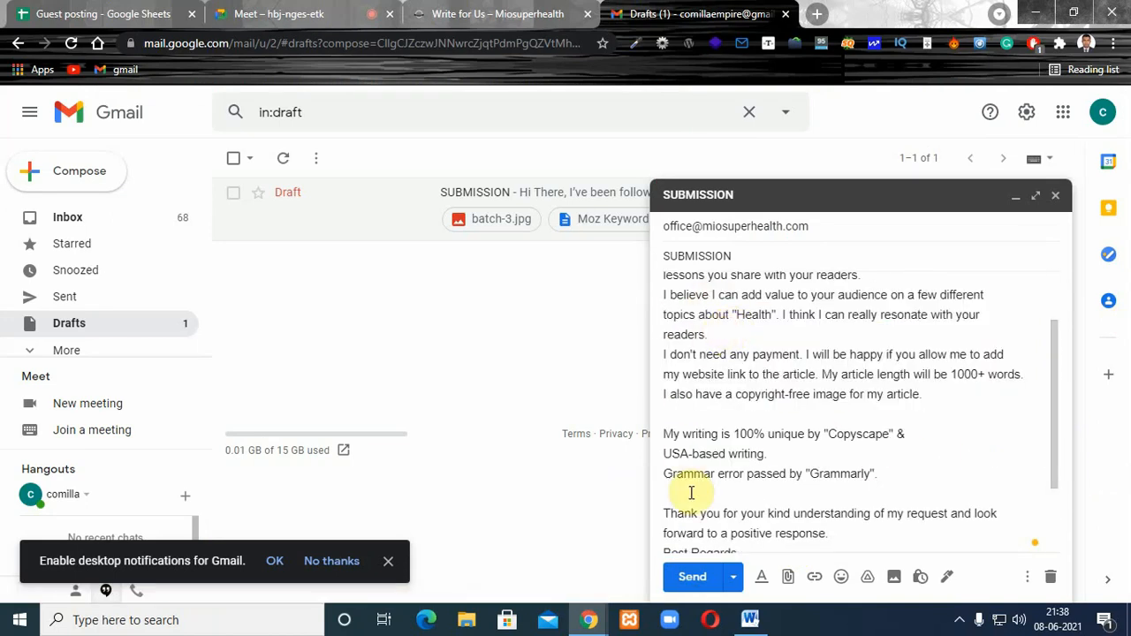
drag(1053, 336, 1055, 424)
drag(720, 426, 822, 428)
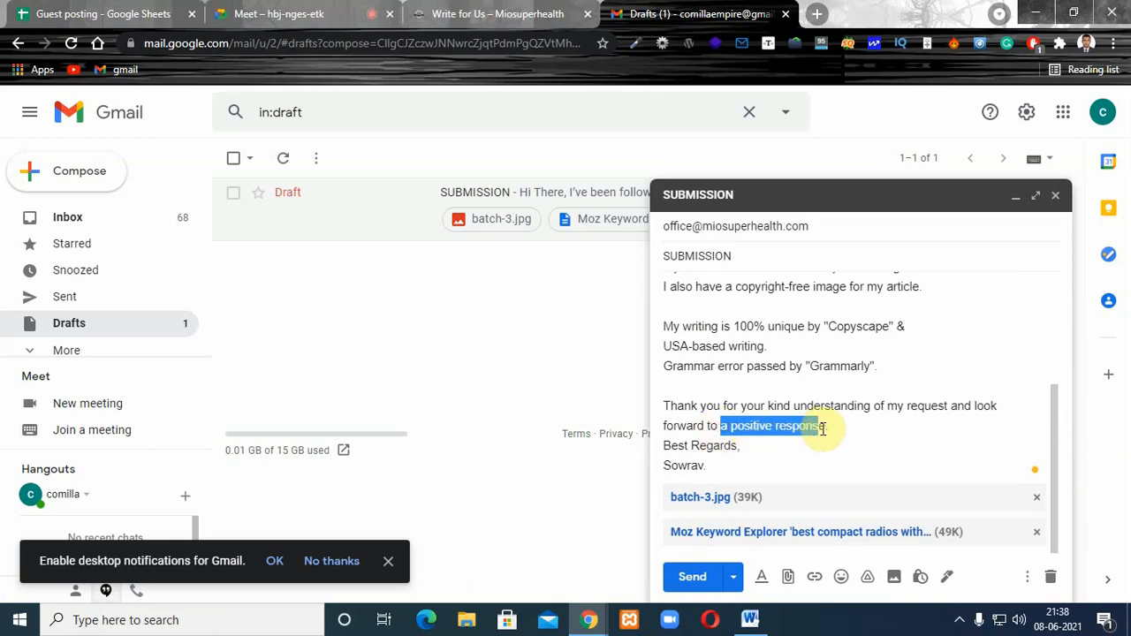
click(838, 428)
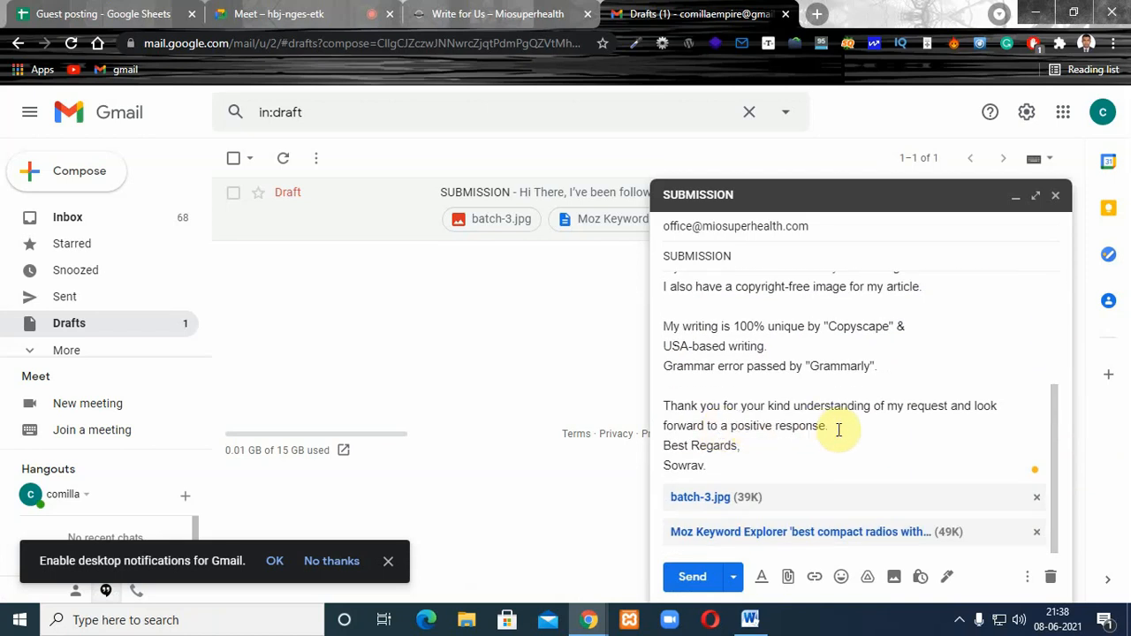
click(468, 368)
- Copy the gifti.me website address from row 106 of the Guest posting spreadsheet
click(93, 14)
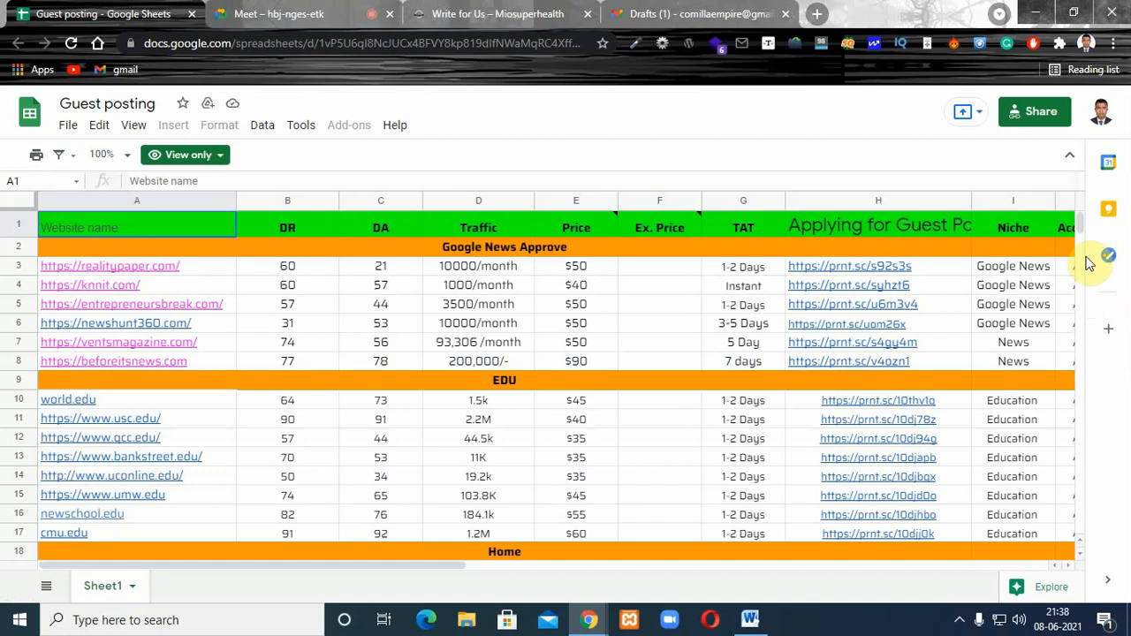
mouse_move(1081, 231)
mouse_down()
mouse_move(1078, 321)
mouse_move(1078, 217)
mouse_up()
drag(1085, 239, 1078, 259)
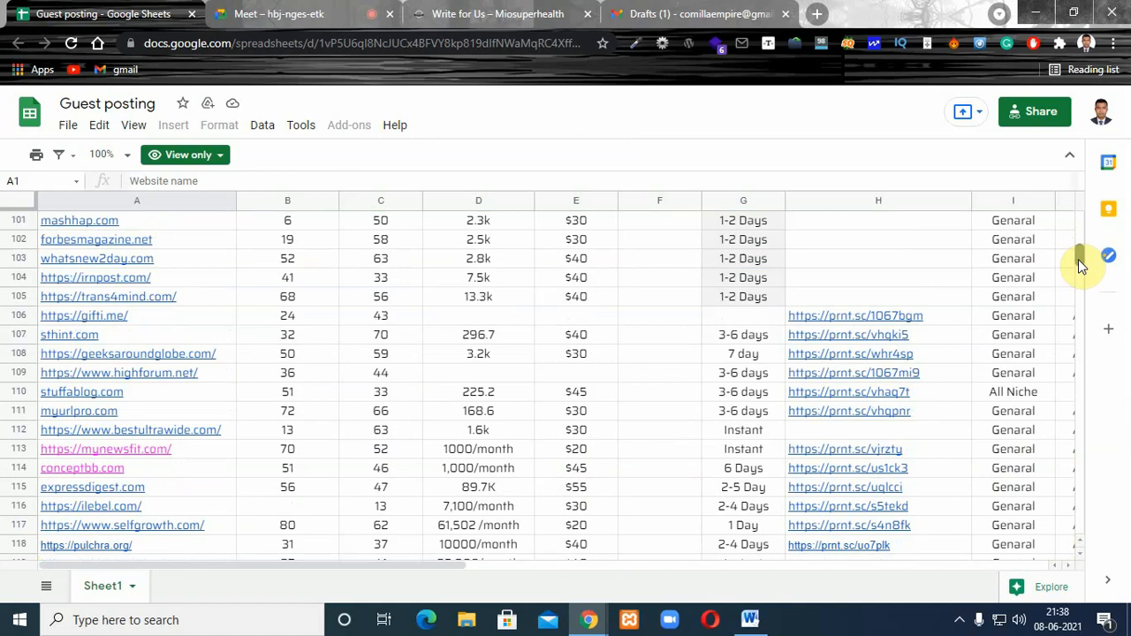
mouse_move(217, 324)
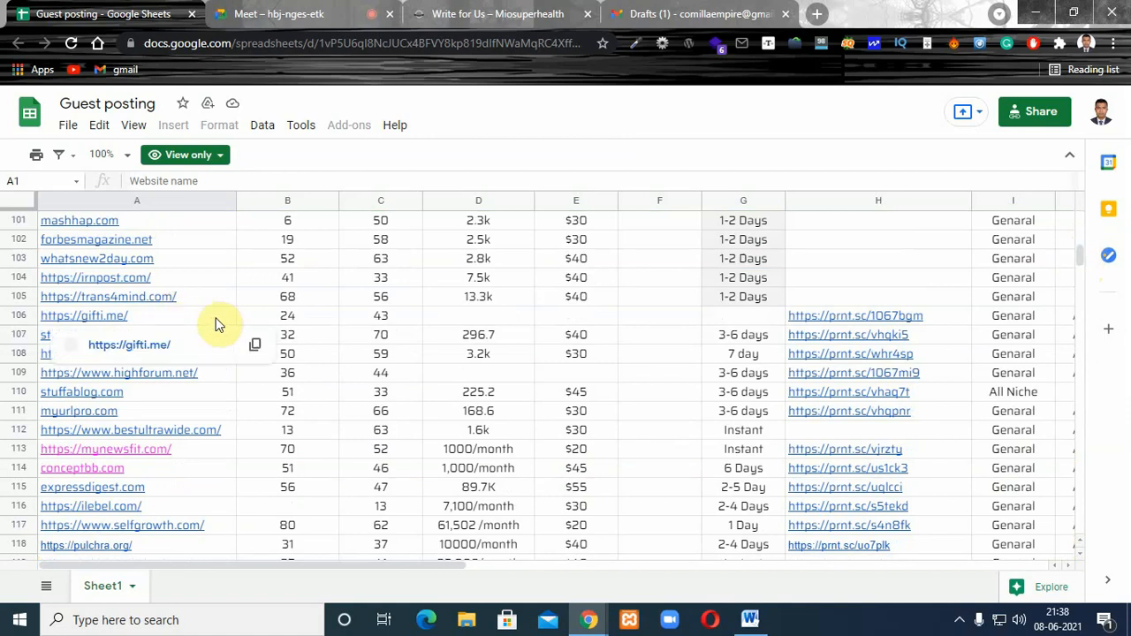
click(217, 324)
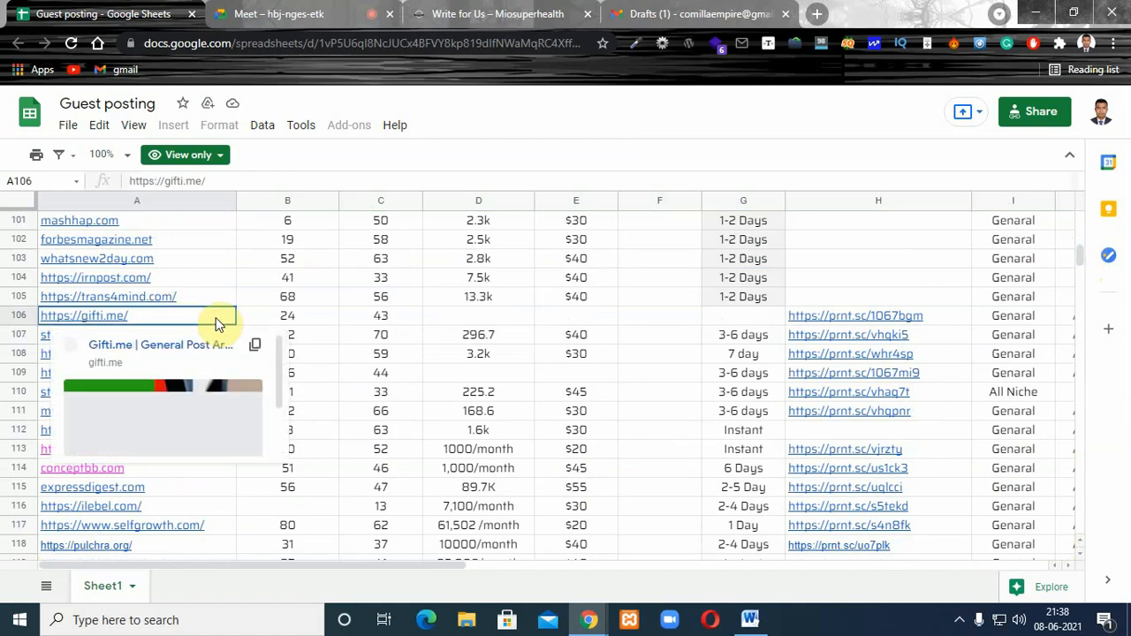
key(ctrl+c)
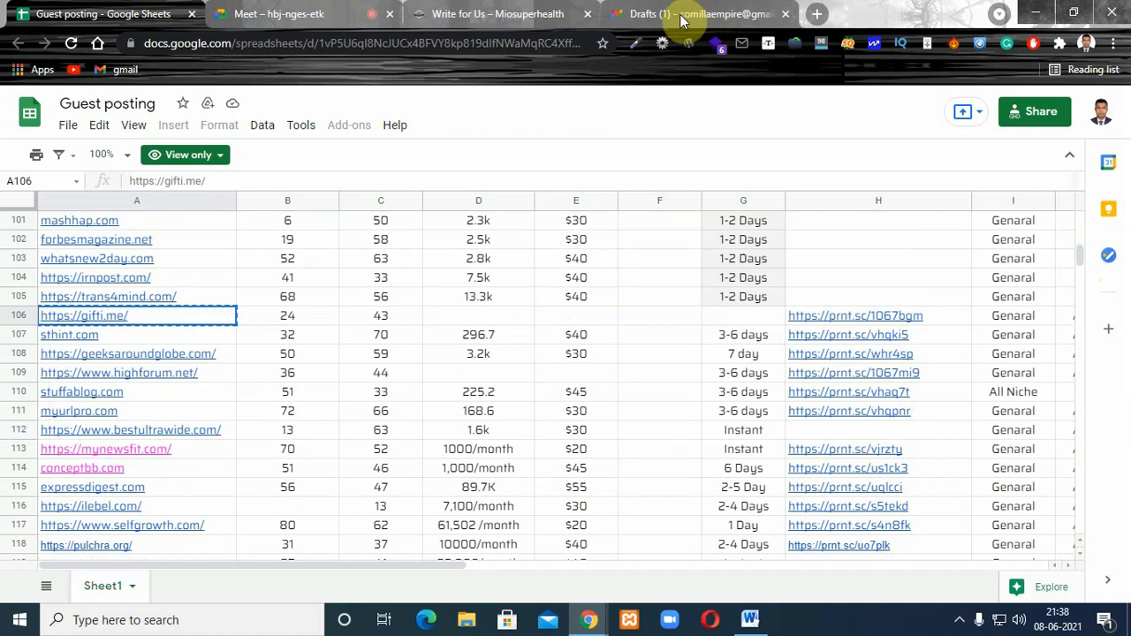
- Open the copied gifti.me address in a new browser tab
click(818, 14)
key(ctrl+v)
key(Return)
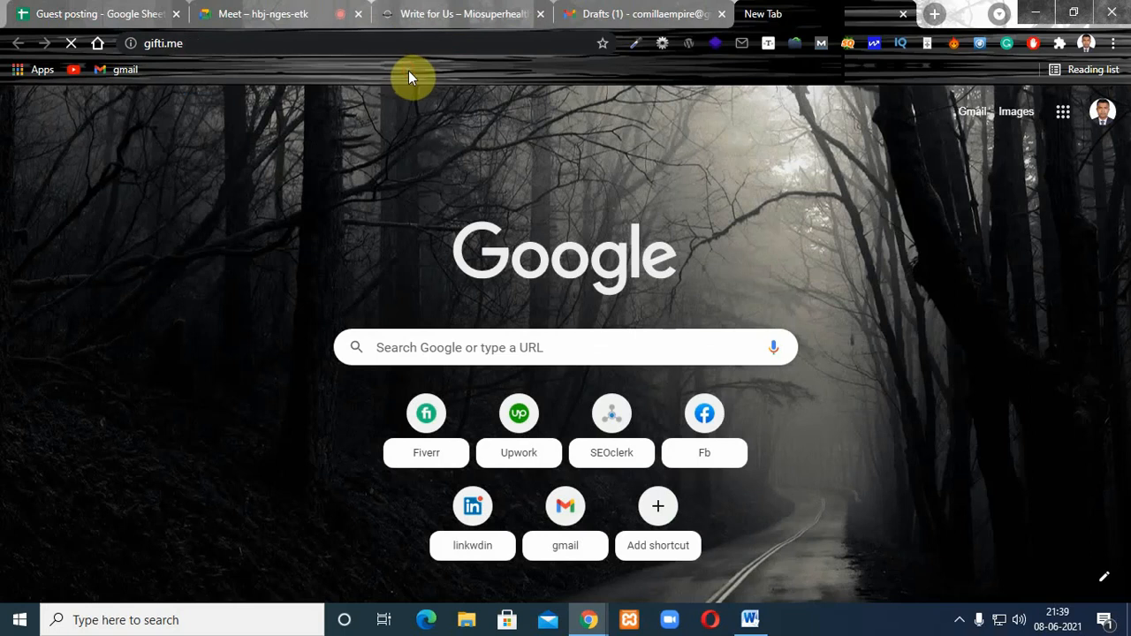
click(611, 19)
click(779, 18)
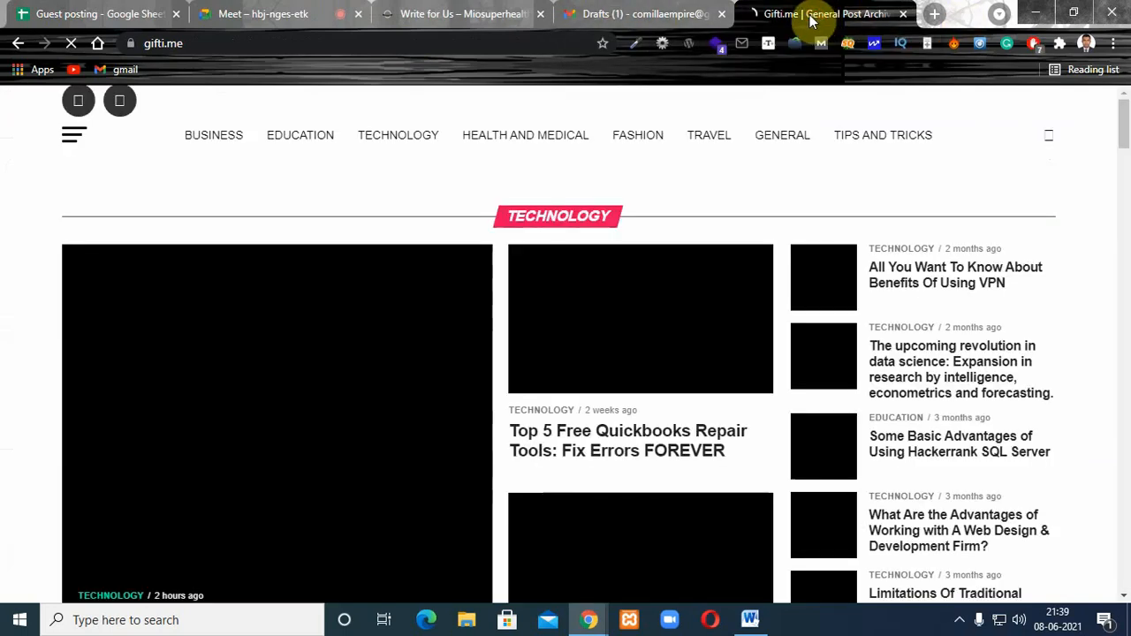
- Examine the gifti.me category menu, from Business and Education through Technology and Travel to General
mouse_move(525, 136)
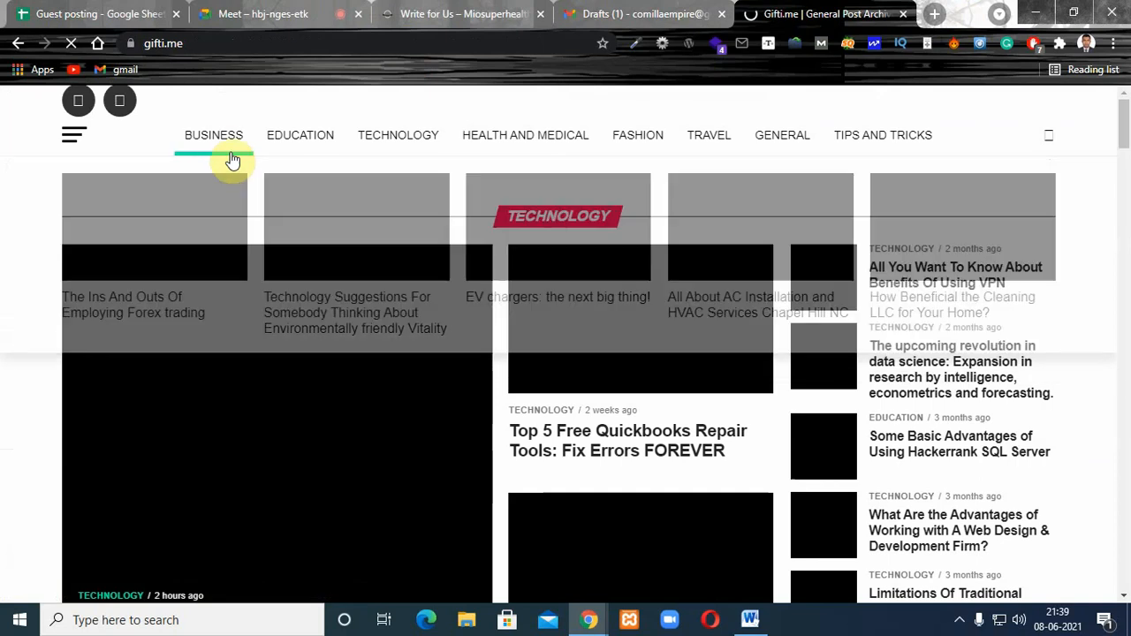
mouse_move(317, 151)
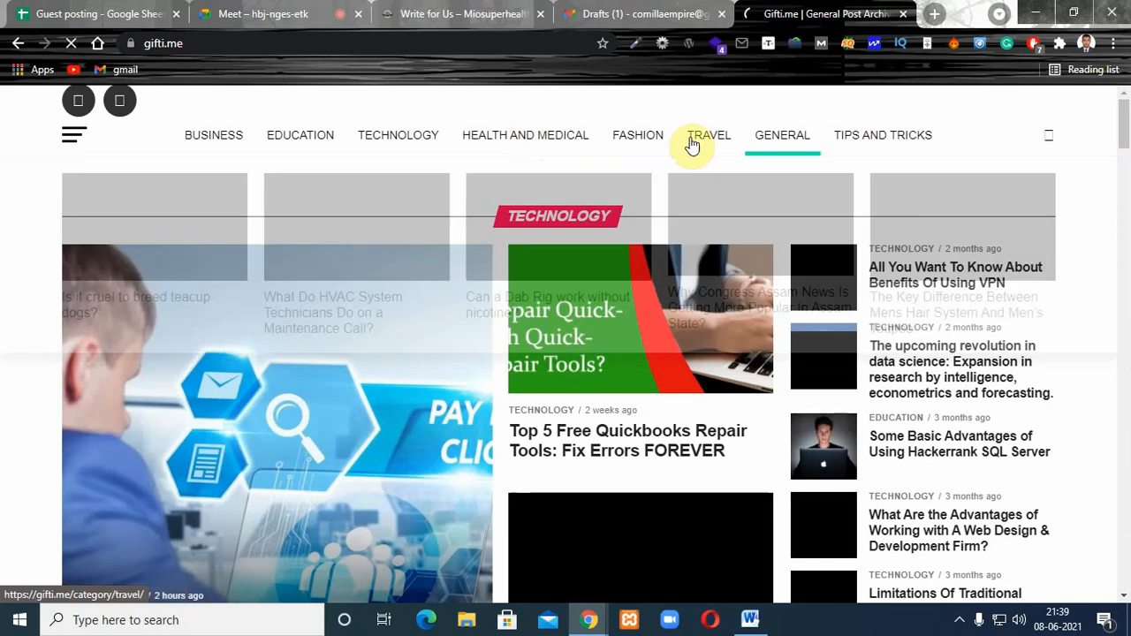
mouse_move(216, 141)
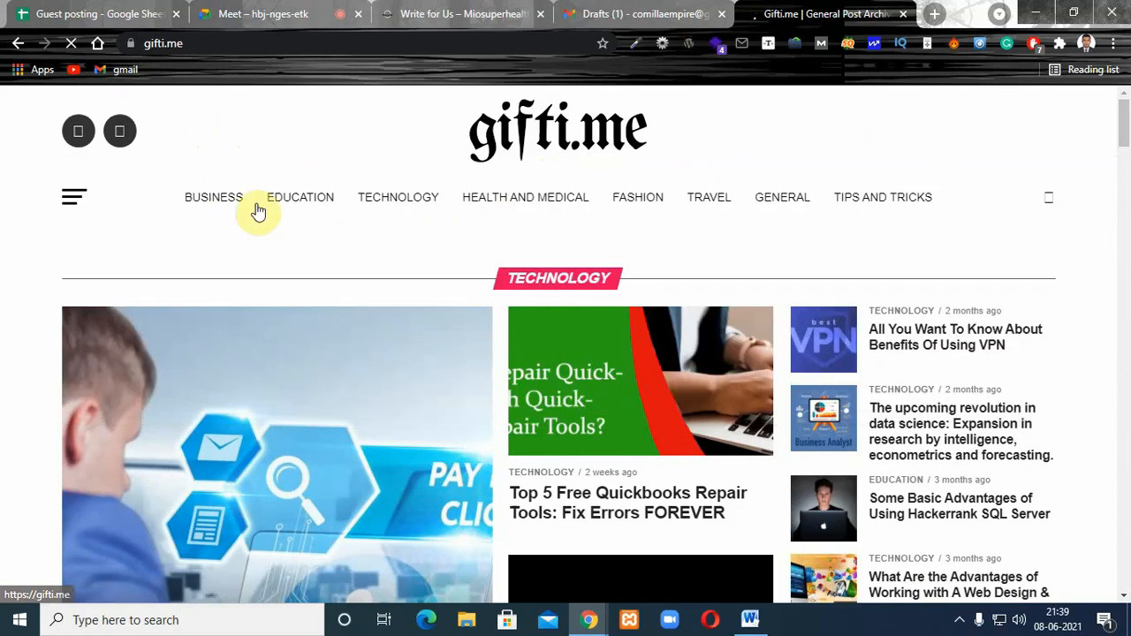
mouse_move(291, 202)
mouse_move(425, 201)
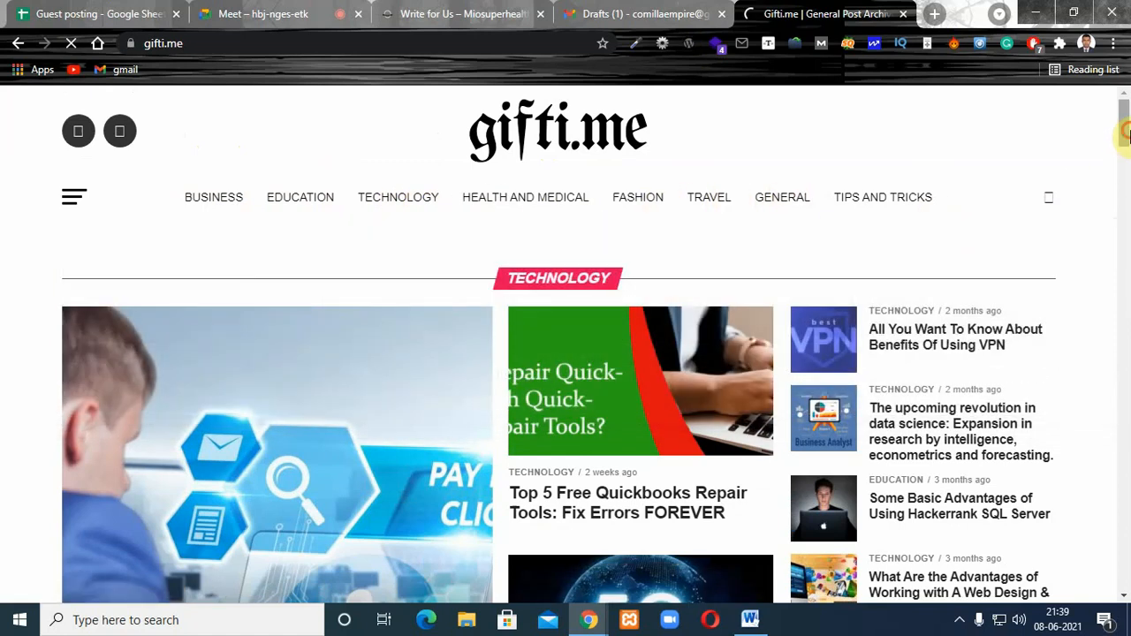
- Open the Contact Us page linked in the footer of the gifti.me home page
mouse_move(1125, 133)
mouse_down()
mouse_move(1122, 597)
mouse_move(1123, 132)
mouse_up()
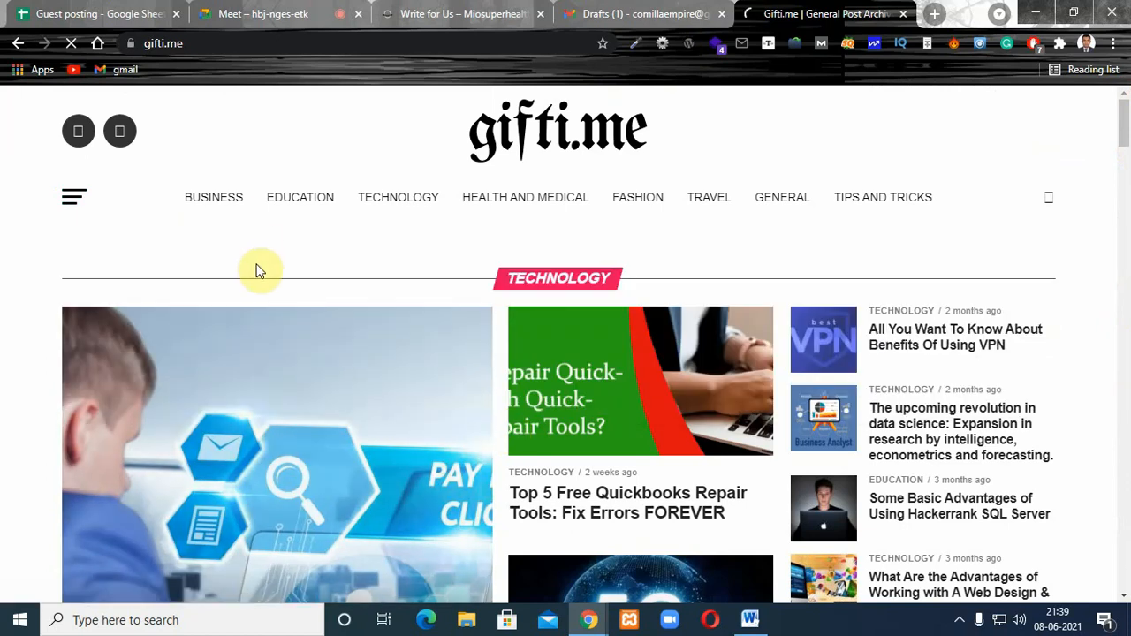
drag(1122, 146, 1122, 565)
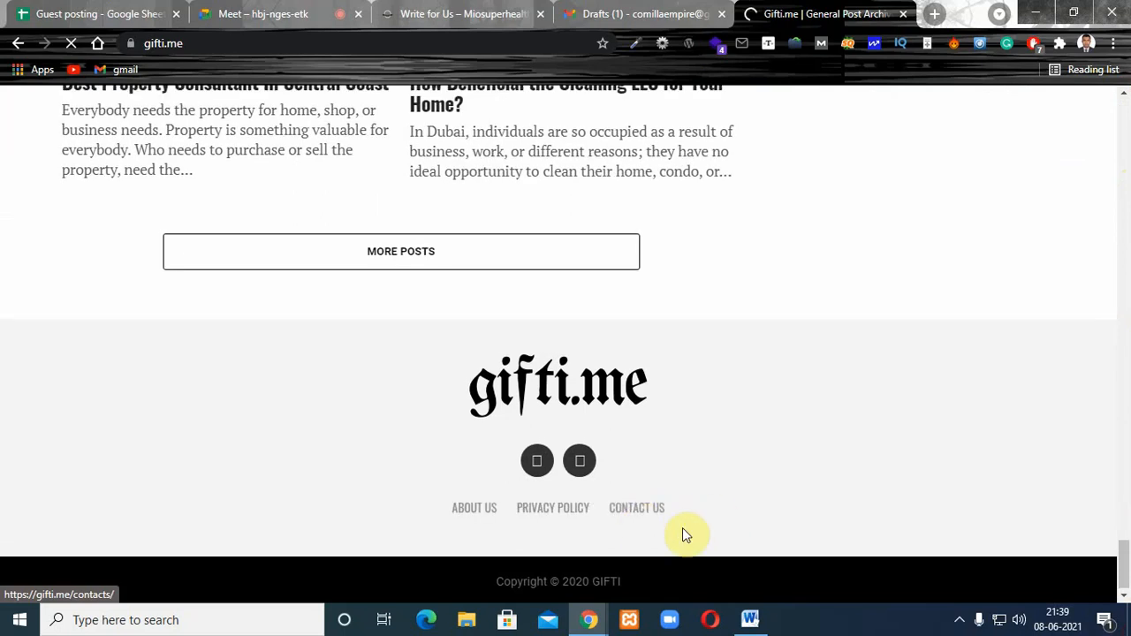
mouse_move(1122, 572)
mouse_down()
mouse_move(1127, 67)
mouse_move(1118, 592)
mouse_up()
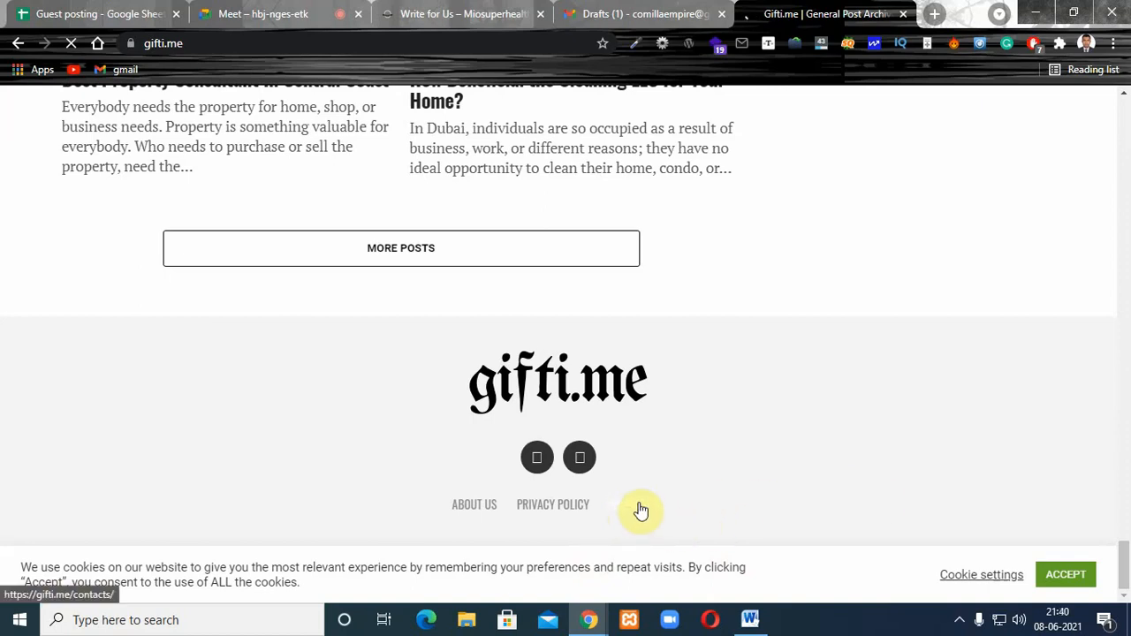
click(639, 508)
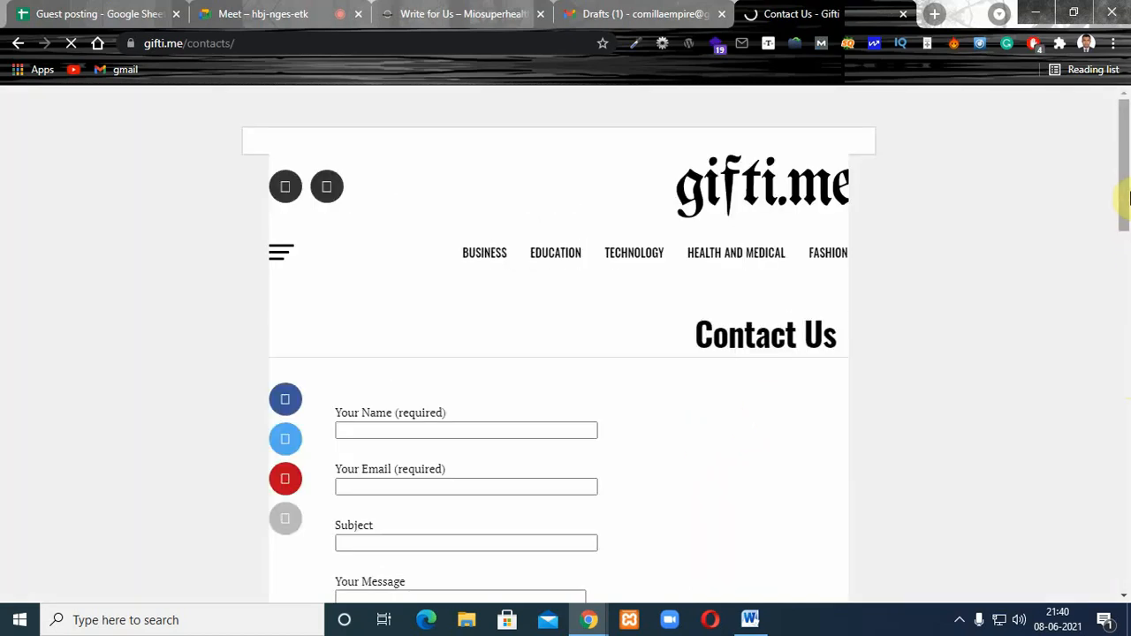
- Go through the gifti.me contact form's name, email, subject and message fields
mouse_move(1128, 198)
mouse_down()
mouse_move(1126, 282)
mouse_move(1120, 167)
mouse_move(1119, 216)
mouse_up()
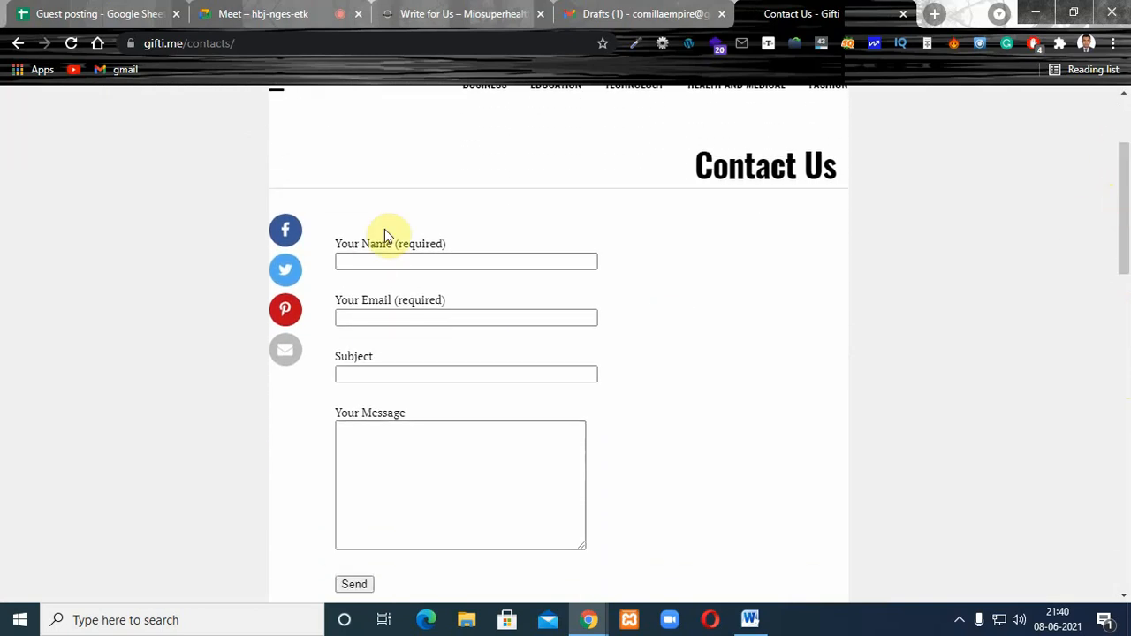
click(386, 255)
click(388, 262)
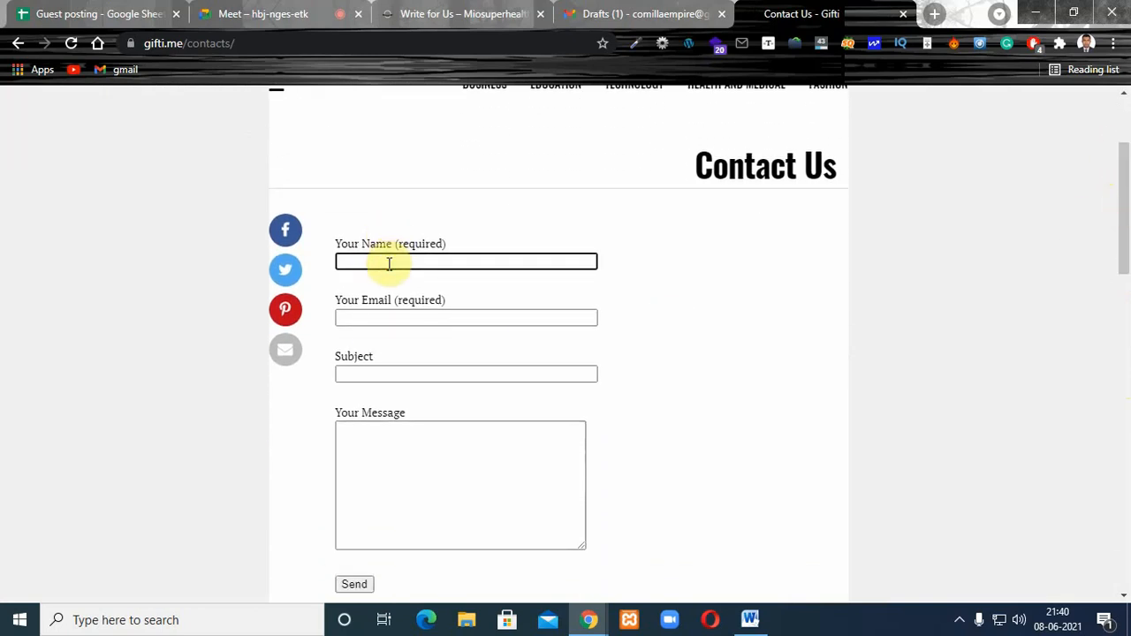
click(392, 315)
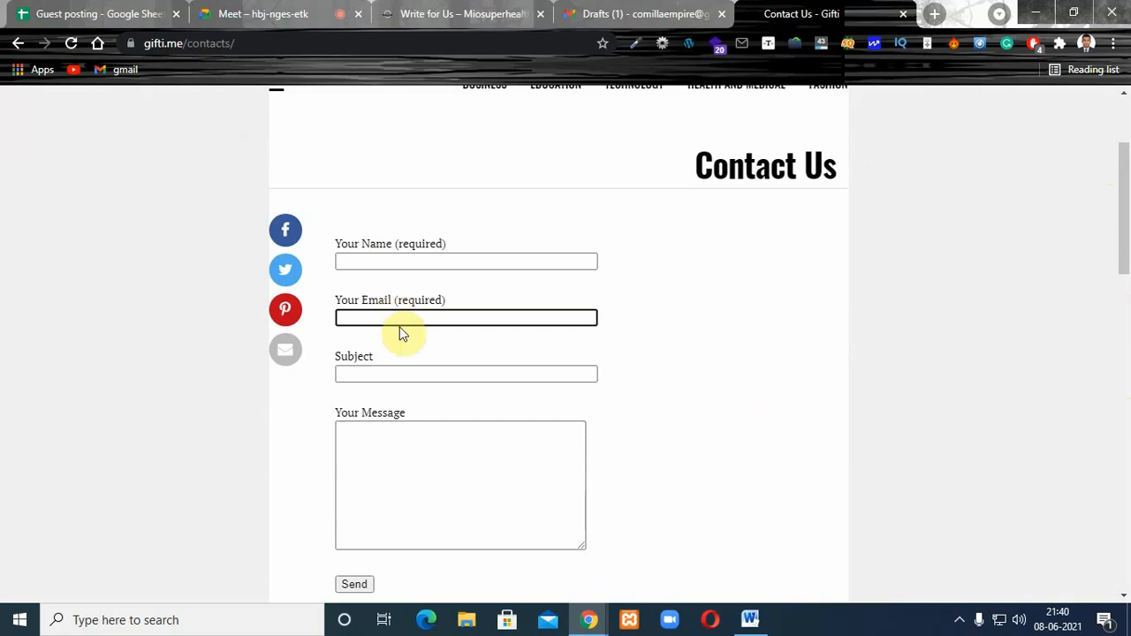
click(407, 367)
click(413, 448)
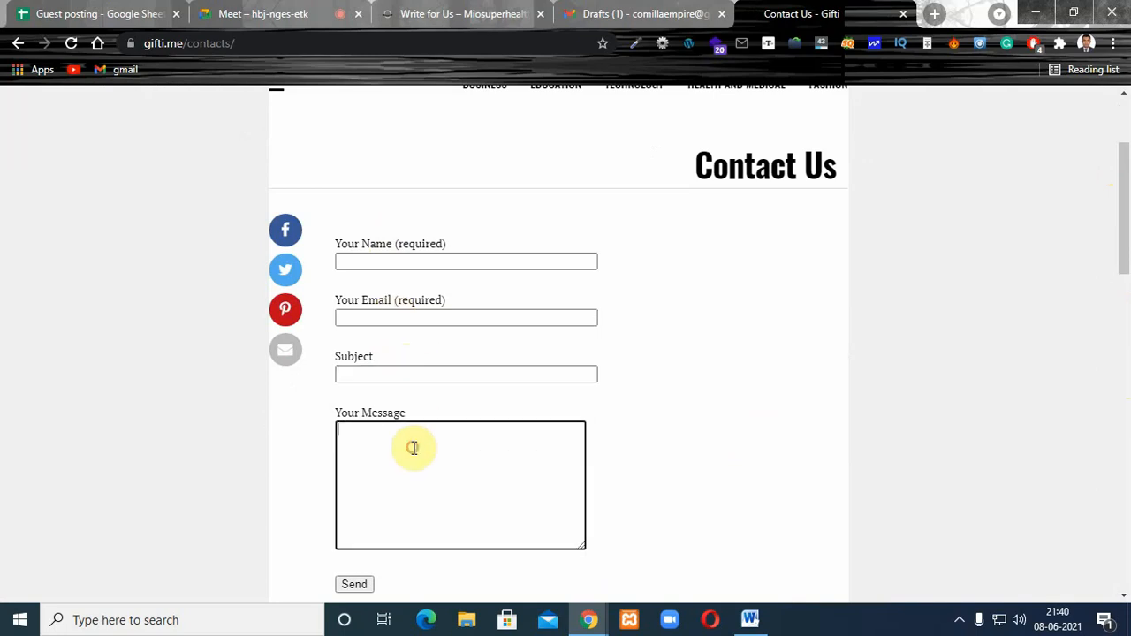
- Enter the sender's name and e-mail address in the contact form and set the subject to "Guest post Submission"
click(398, 262)
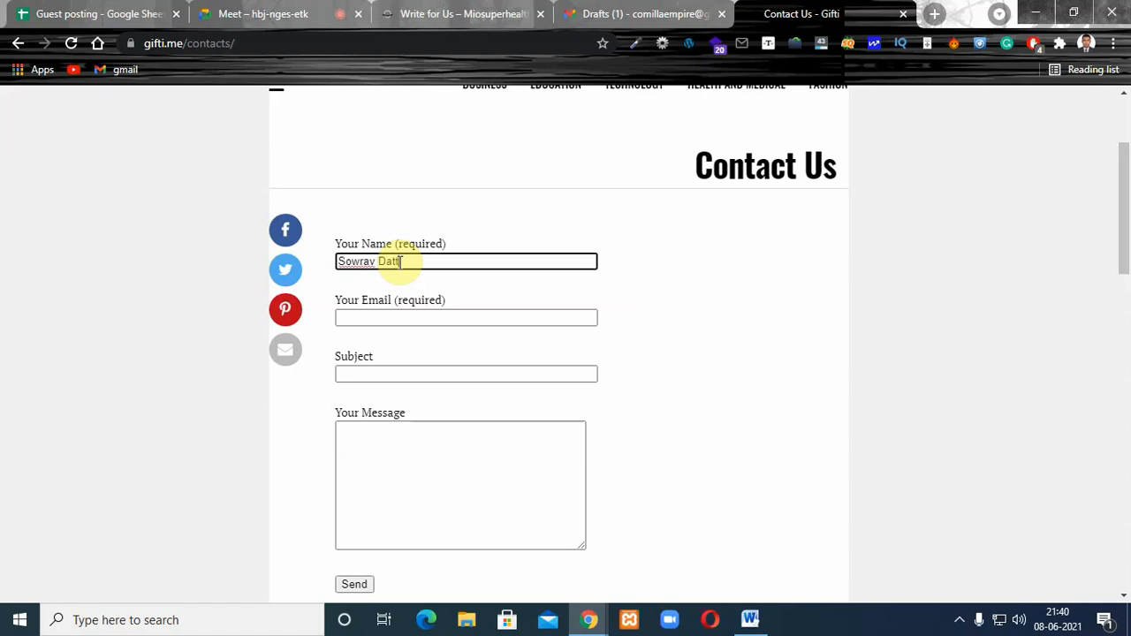
click(399, 313)
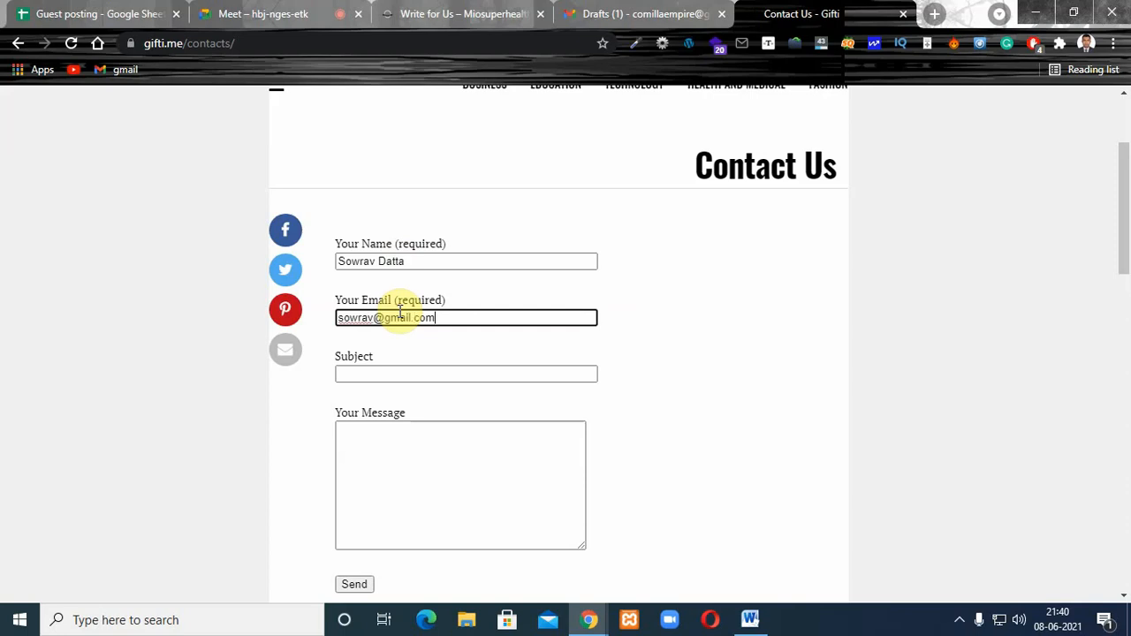
click(424, 374)
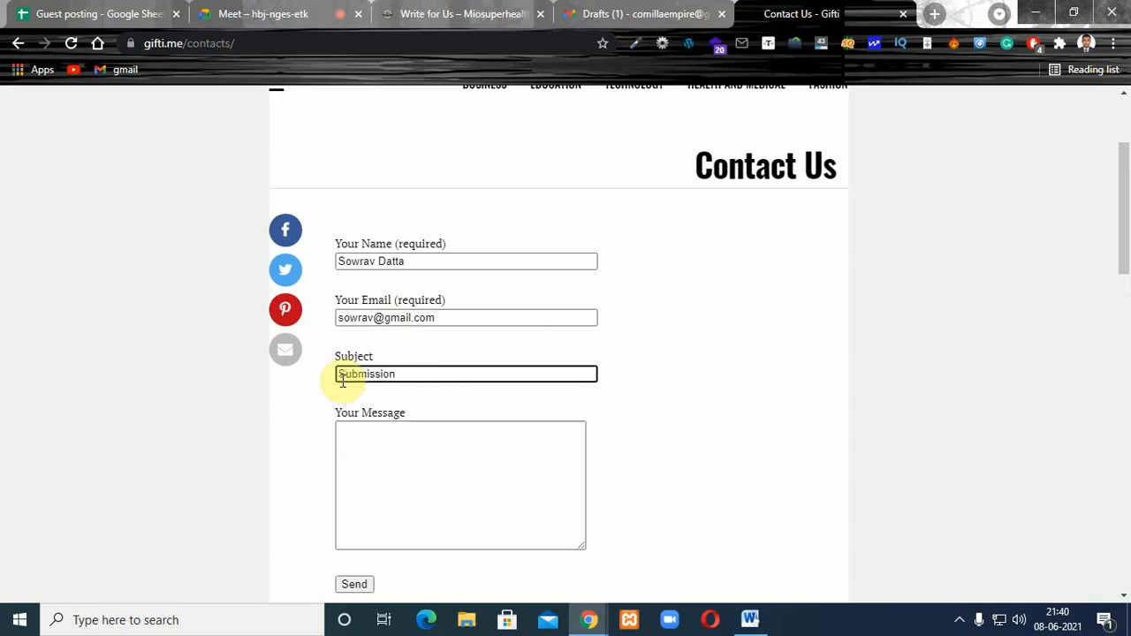
click(377, 375)
text(Guest )
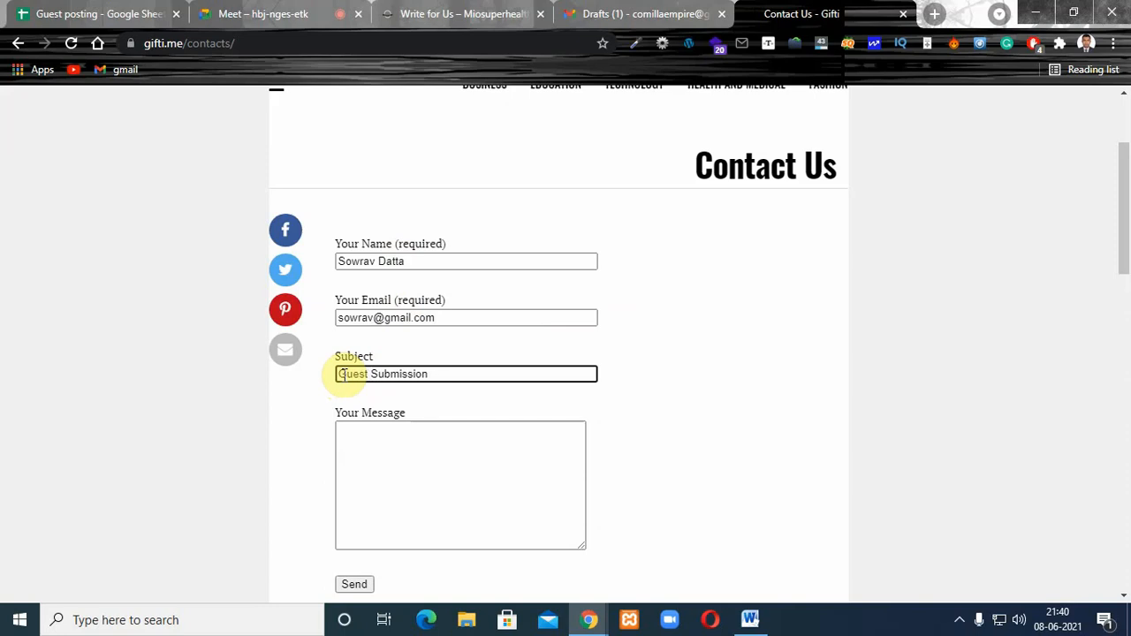
text( post)
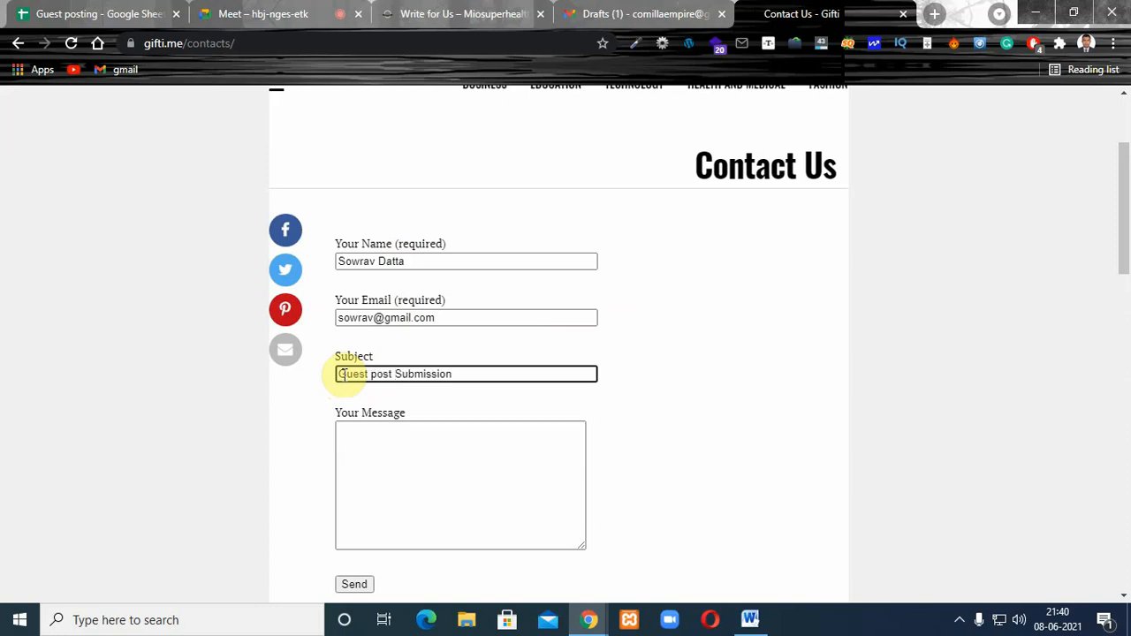
click(473, 374)
click(454, 480)
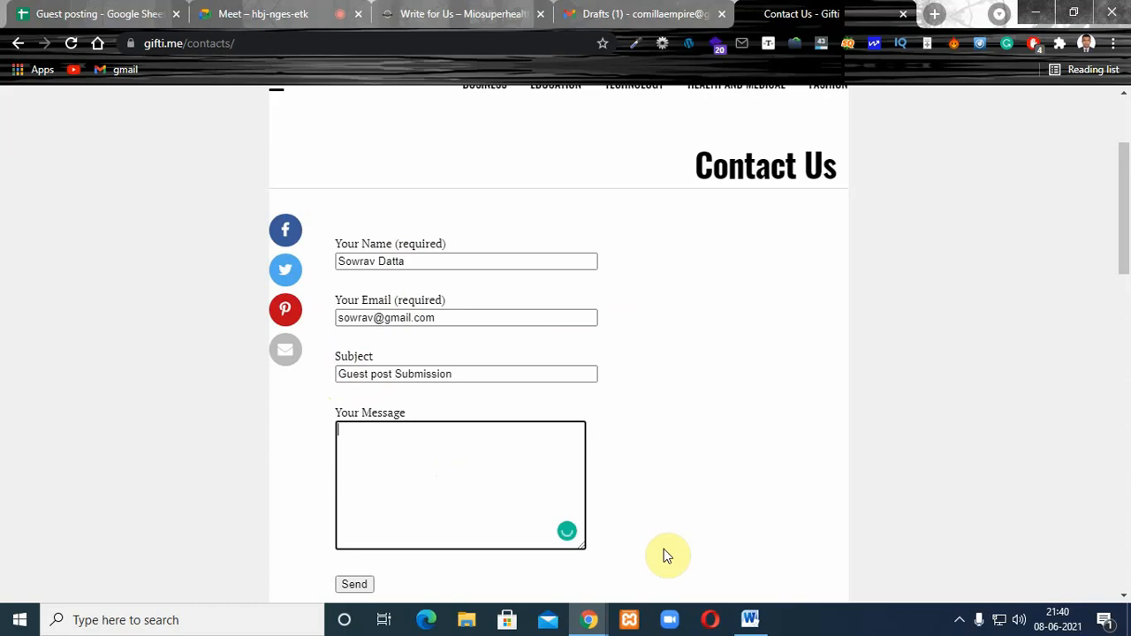
text(https://gifti.me/)
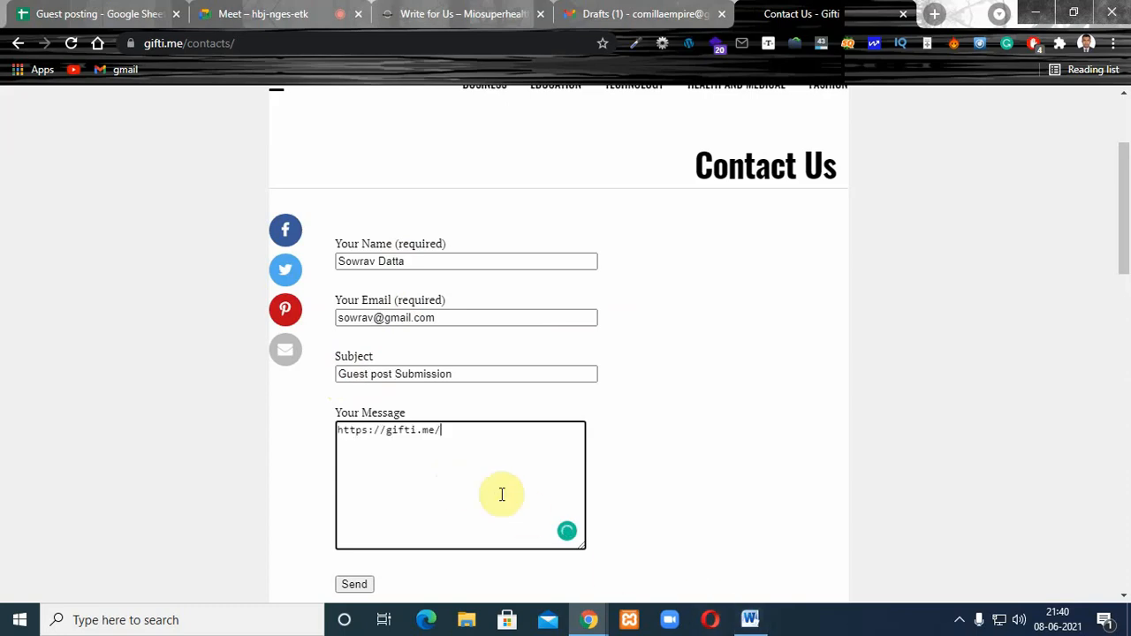
triple_click(467, 430)
key(BackSpace)
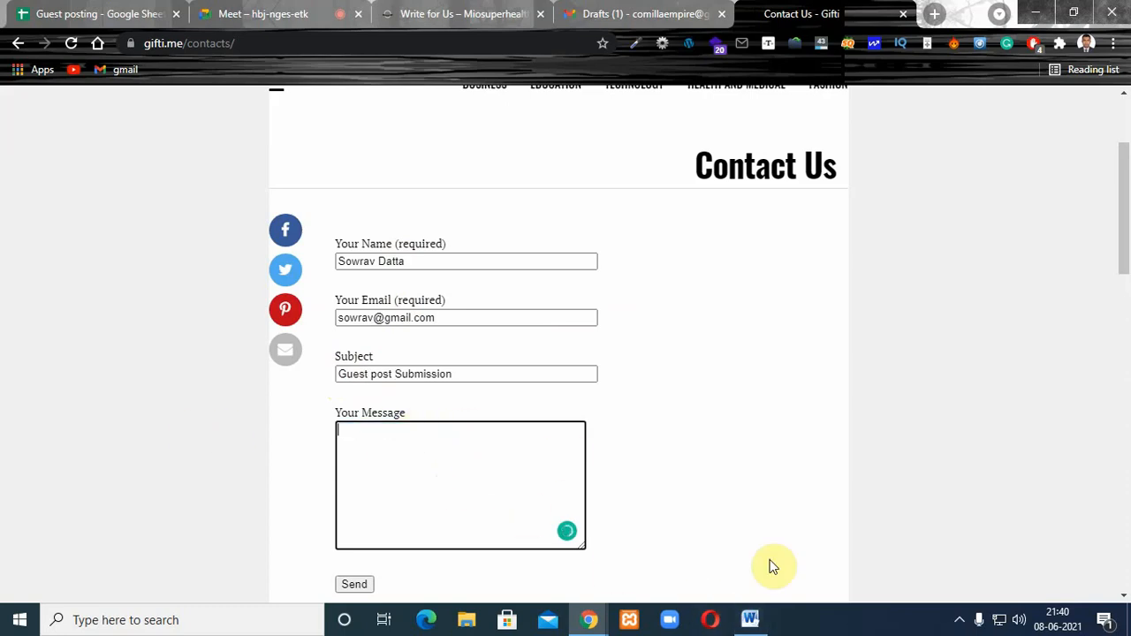
- Copy the outreach message text from the Word document and paste it into the contact form's message
click(750, 619)
key(ctrl+c)
key(alt+Tab)
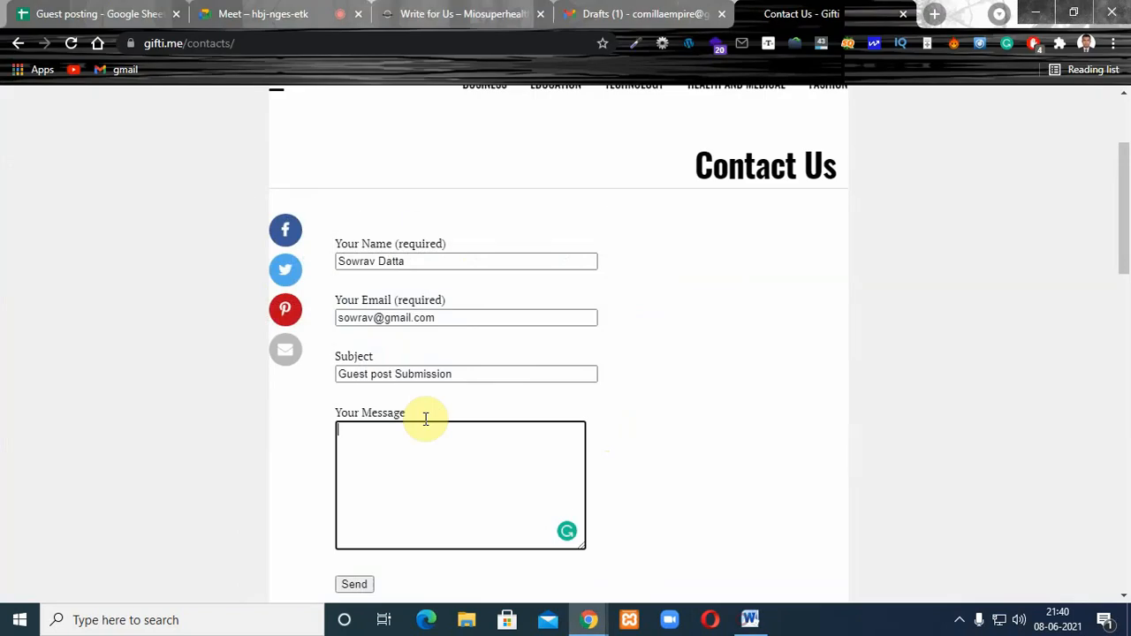
click(449, 465)
key(ctrl+v)
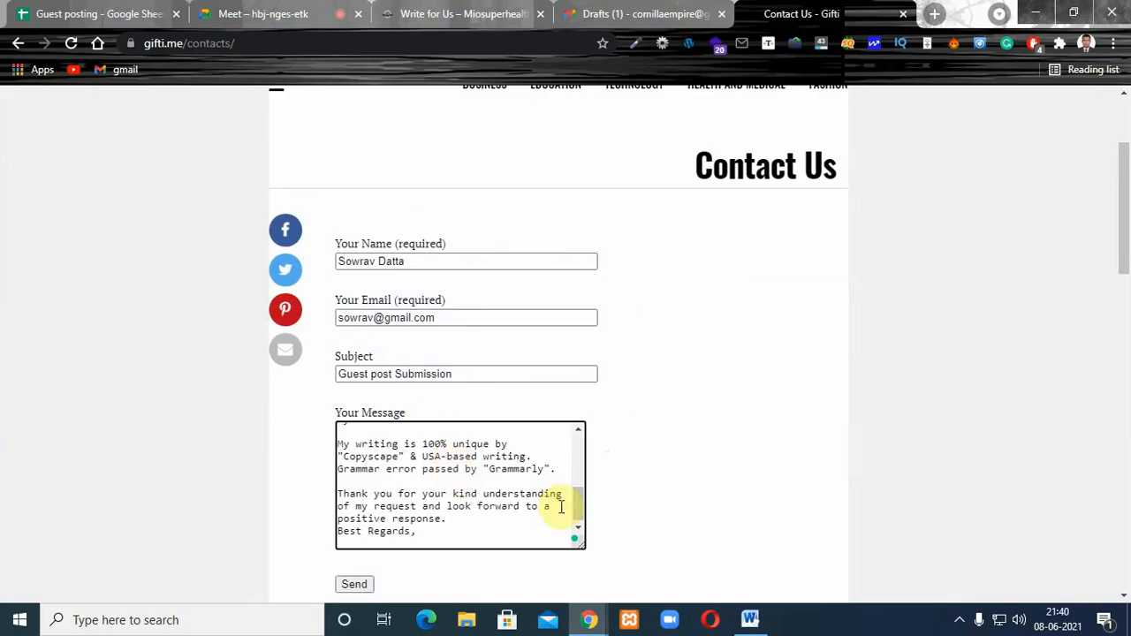
drag(576, 515, 557, 429)
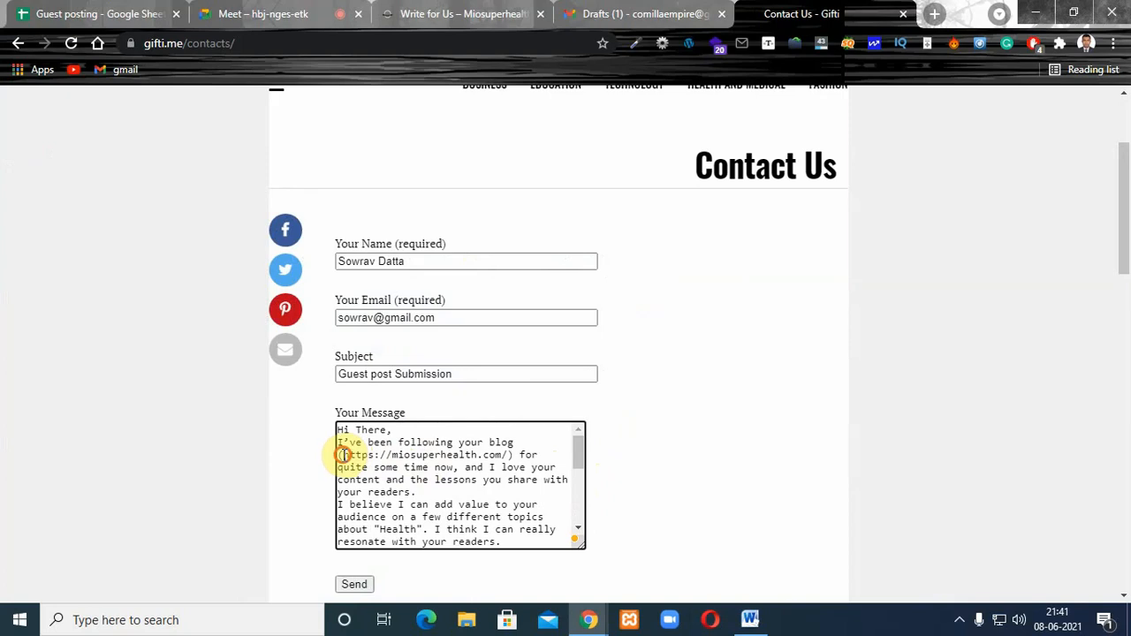
drag(343, 455, 491, 455)
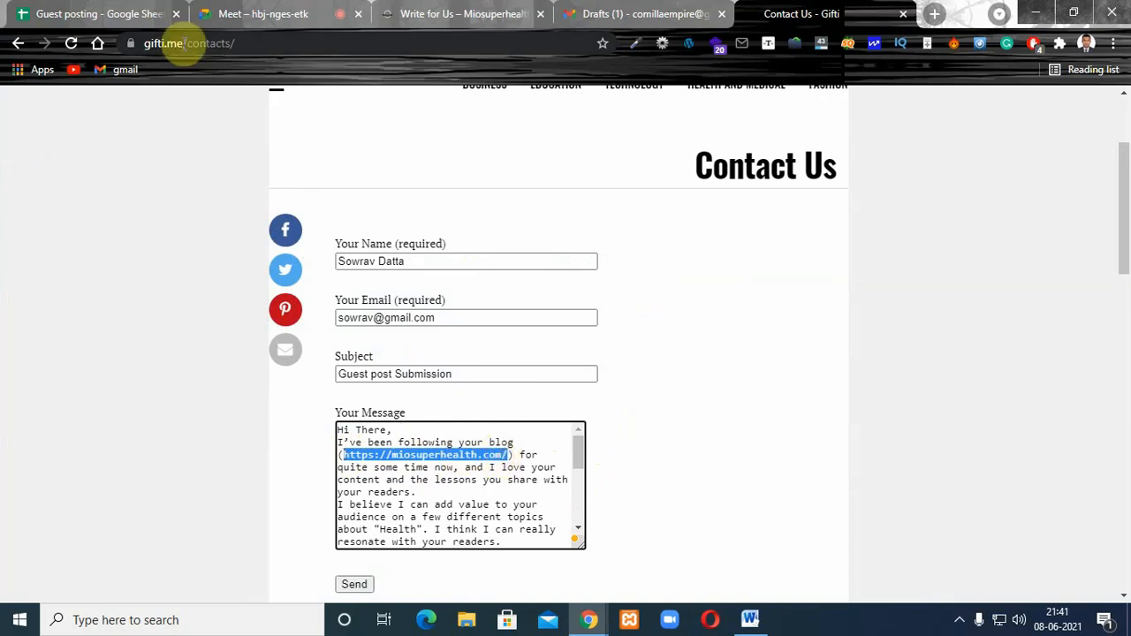
drag(184, 43, 148, 52)
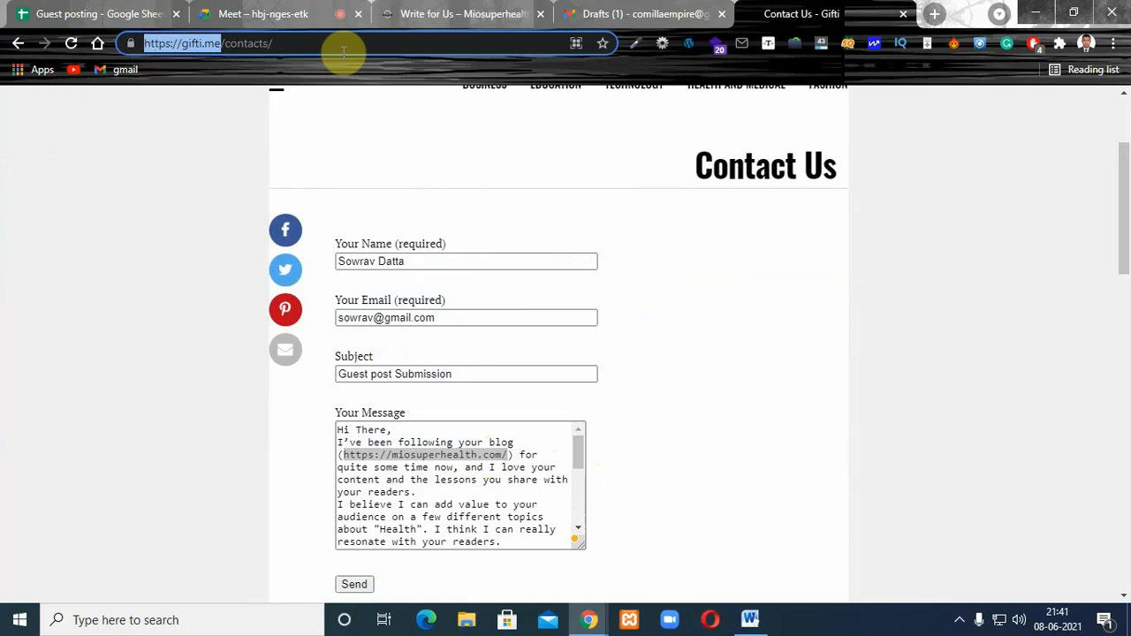
click(464, 455)
click(466, 455)
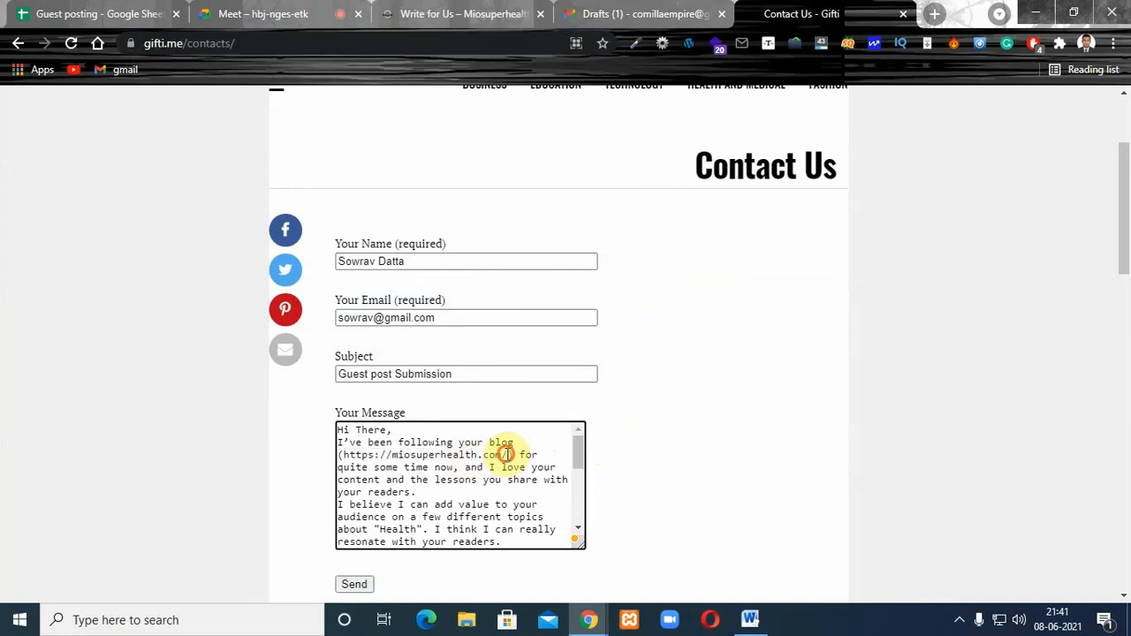
drag(506, 454, 343, 457)
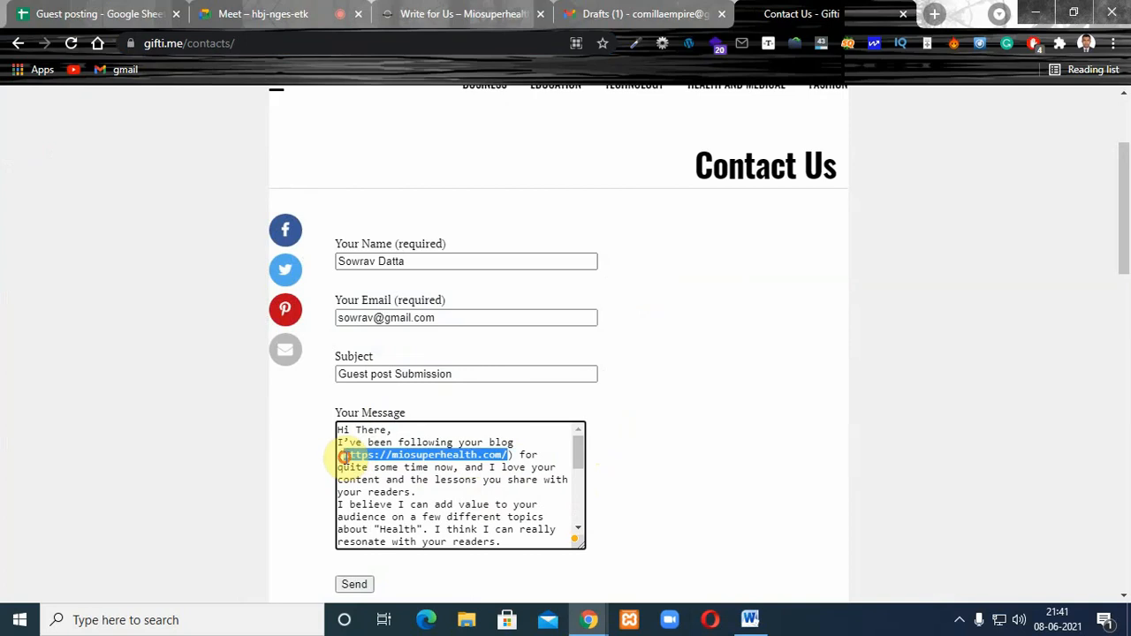
key(ctrl+v)
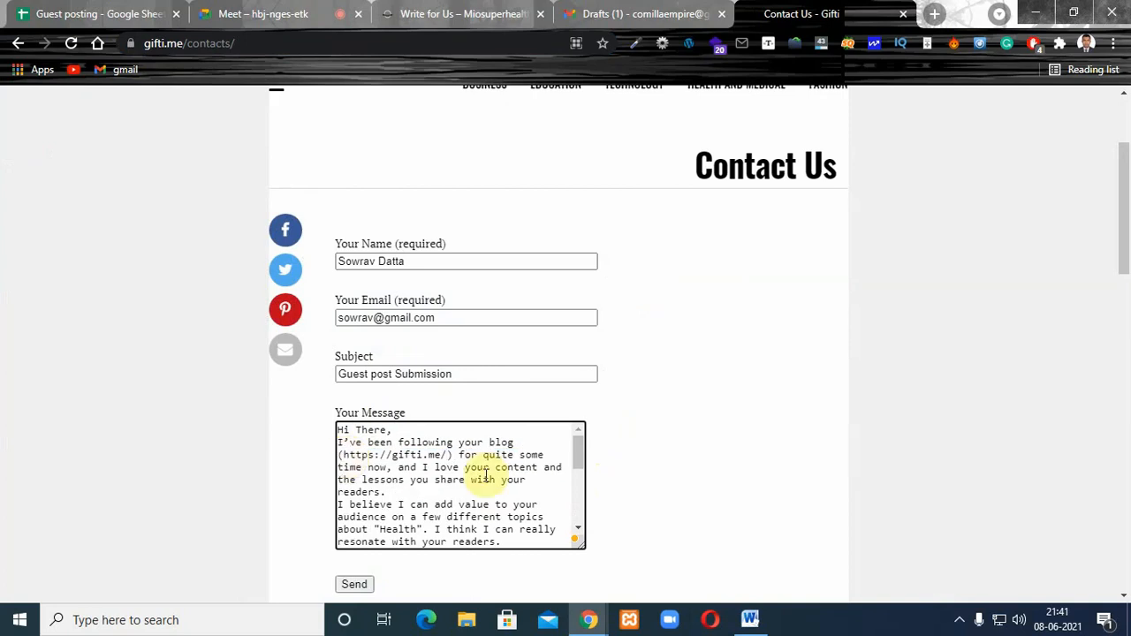
- Change the quoted article topic in the message from "Health" to "Fashion"
drag(579, 453, 581, 473)
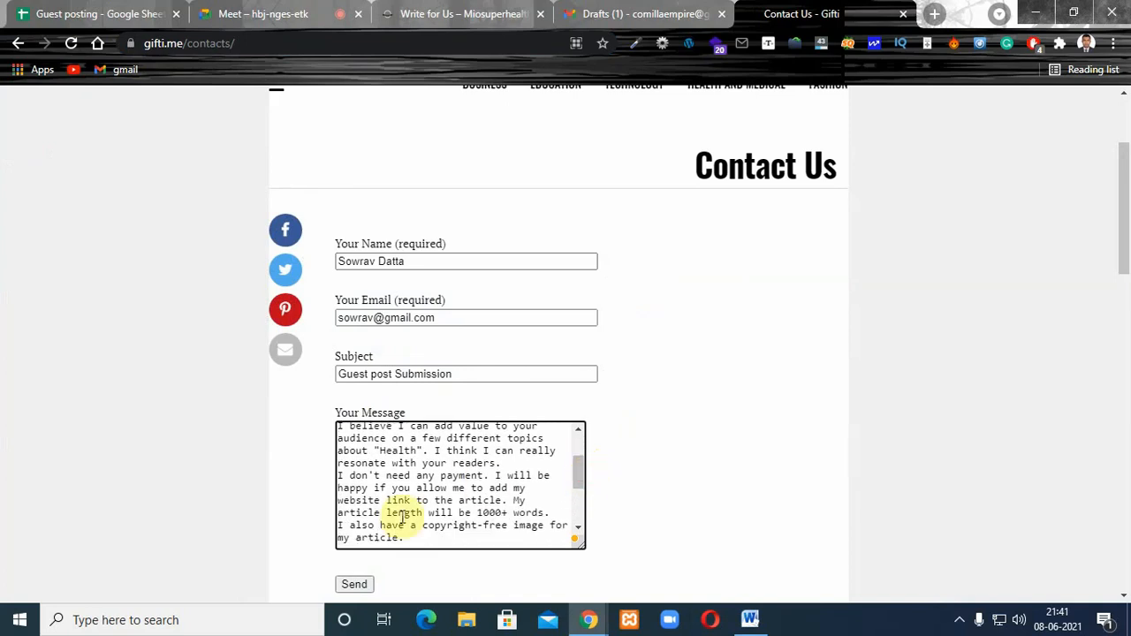
click(417, 451)
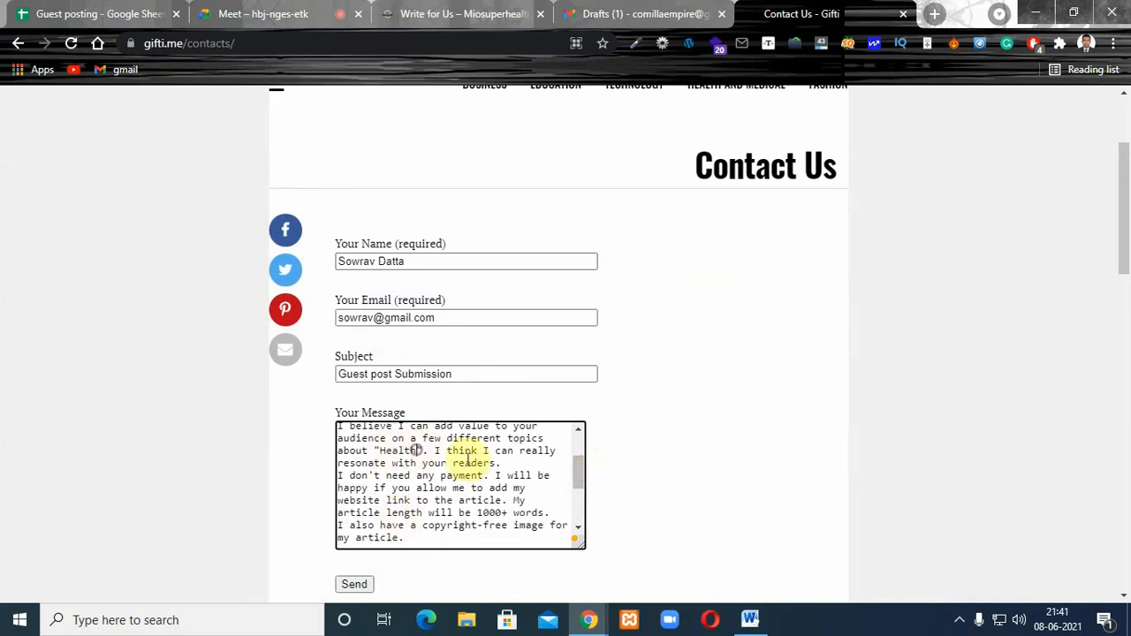
key(BackSpace)
key(BackSpace)
key(BackSpace)
key(BackSpace)
key(BackSpace)
key(BackSpace)
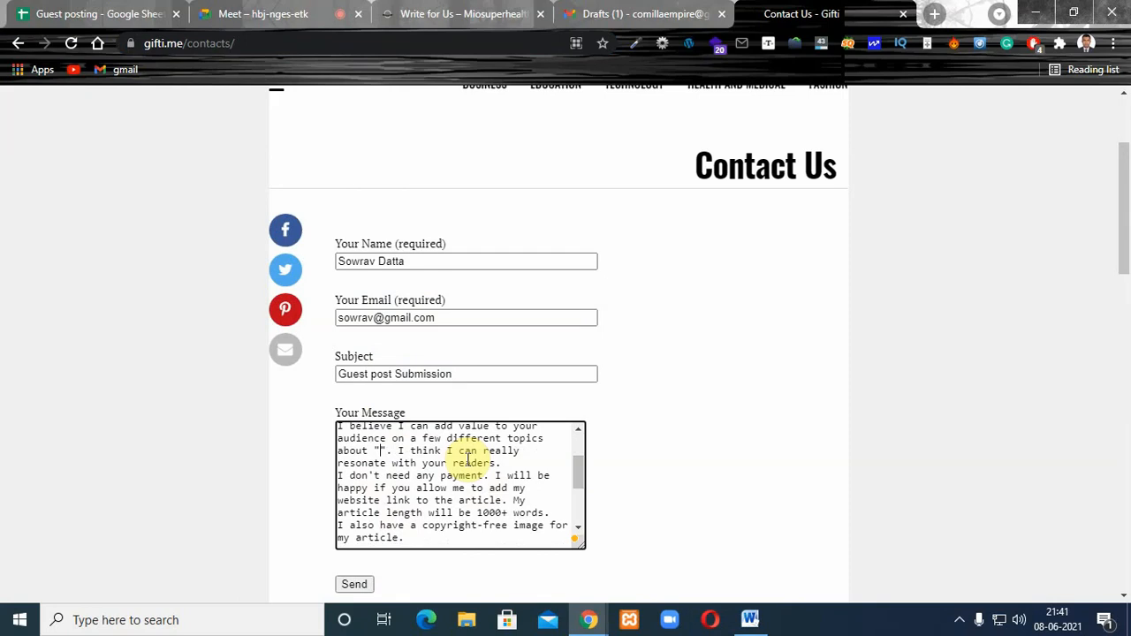
text(Fashion)
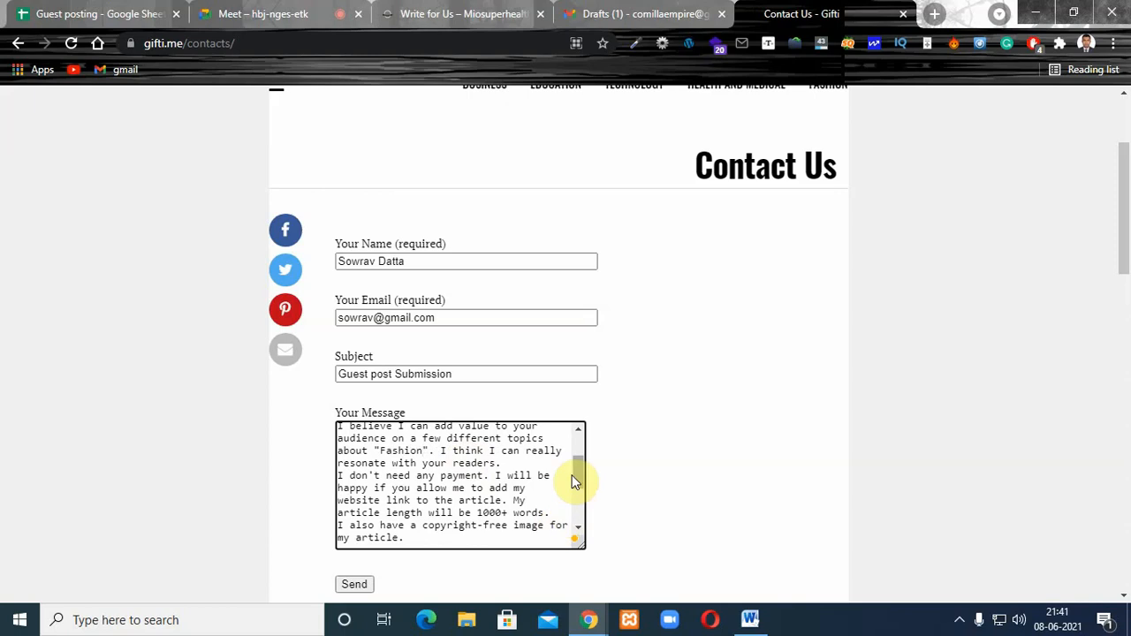
- Review the message's closing lines on images, unique writing and grammar, then the completed contact form as a whole
scroll(575, 474, down, 1)
scroll(578, 455, up, 1)
scroll(577, 477, down, 2)
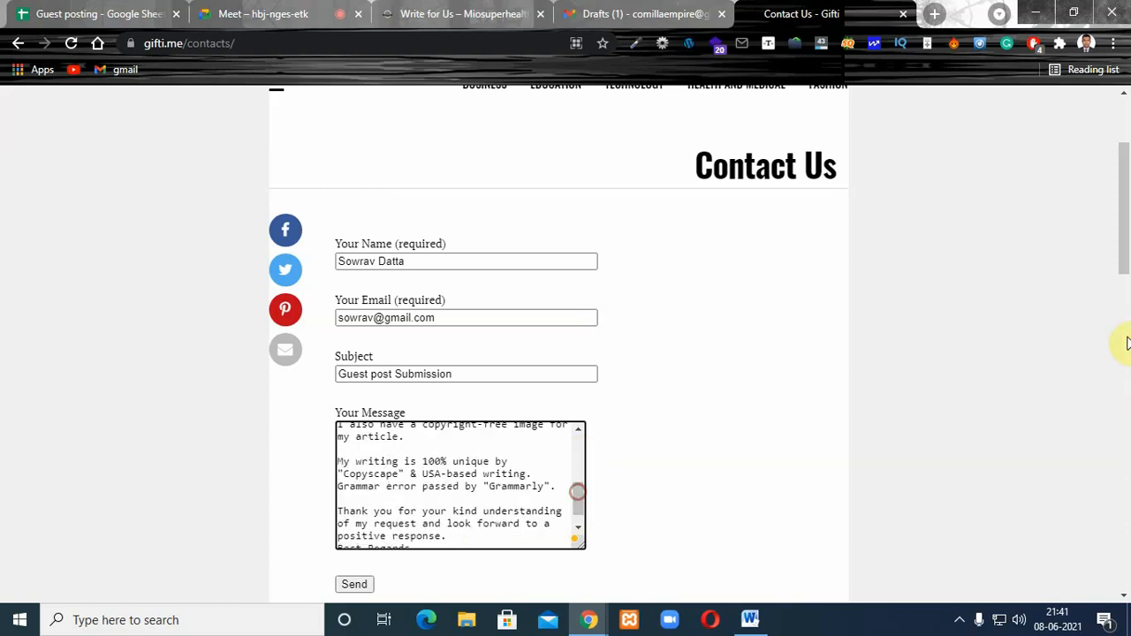
scroll(1125, 297, down, 1)
drag(1128, 299, 1128, 309)
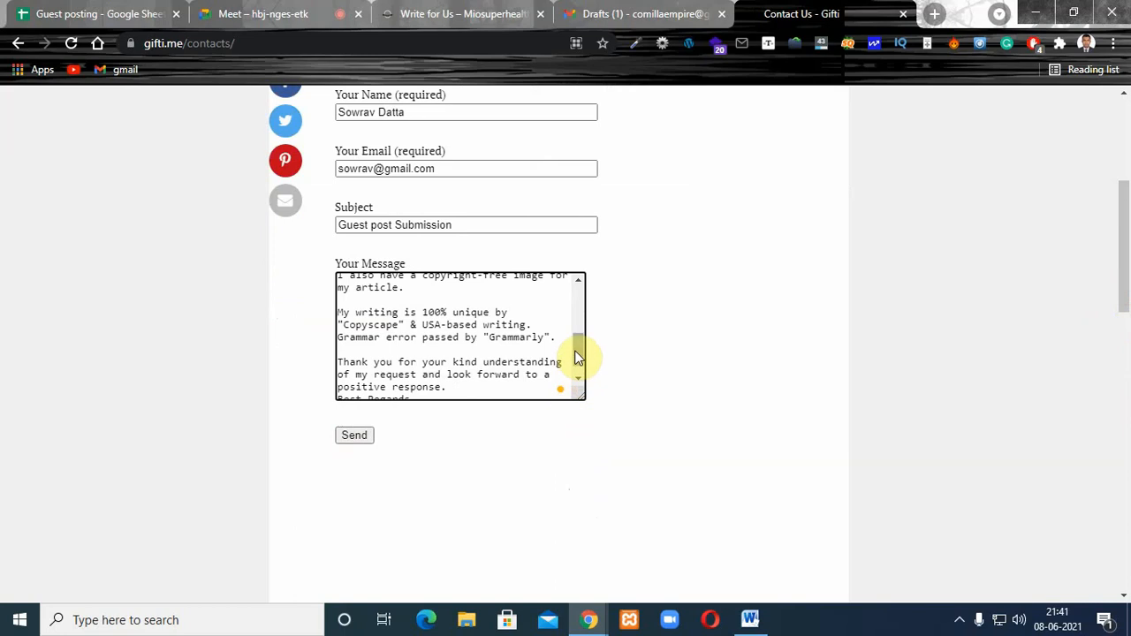
drag(575, 351, 622, 346)
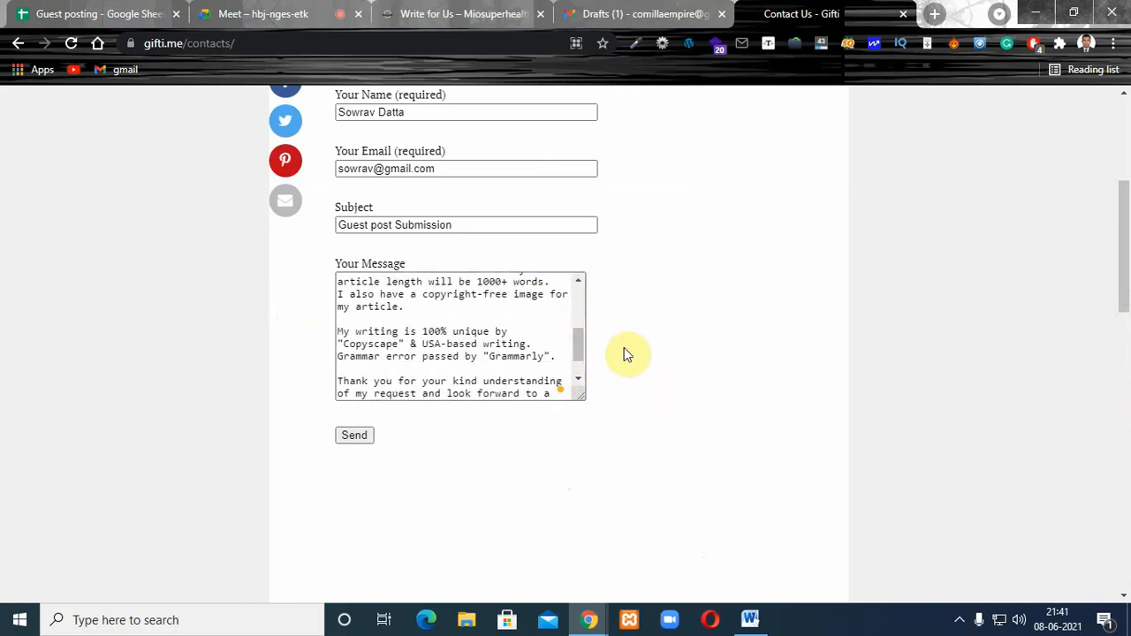
drag(1125, 291, 1125, 243)
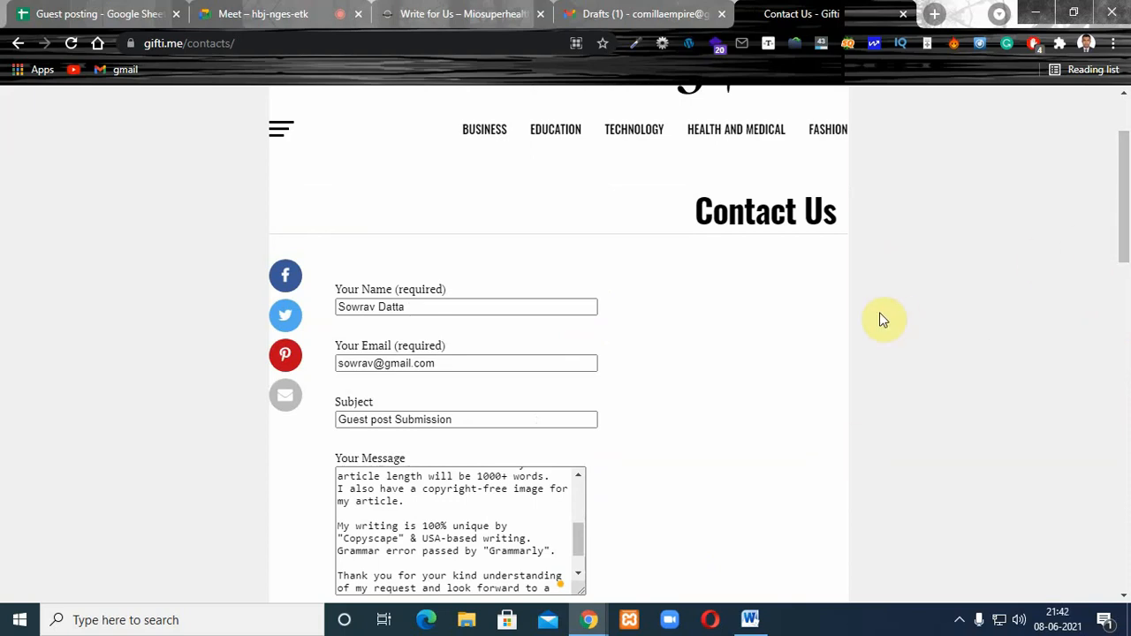
click(842, 354)
- Revisit the Guest posting site list and the SUBMISSION draft in Gmail, and return to the gifti.me contact form
click(91, 14)
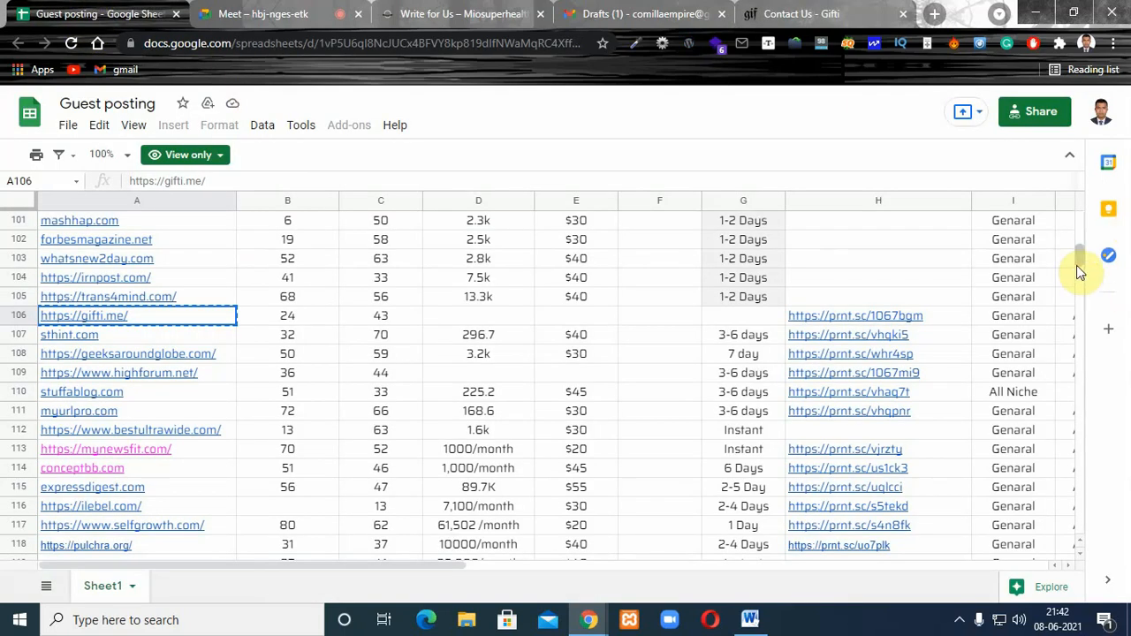
drag(1077, 242, 1083, 174)
click(651, 15)
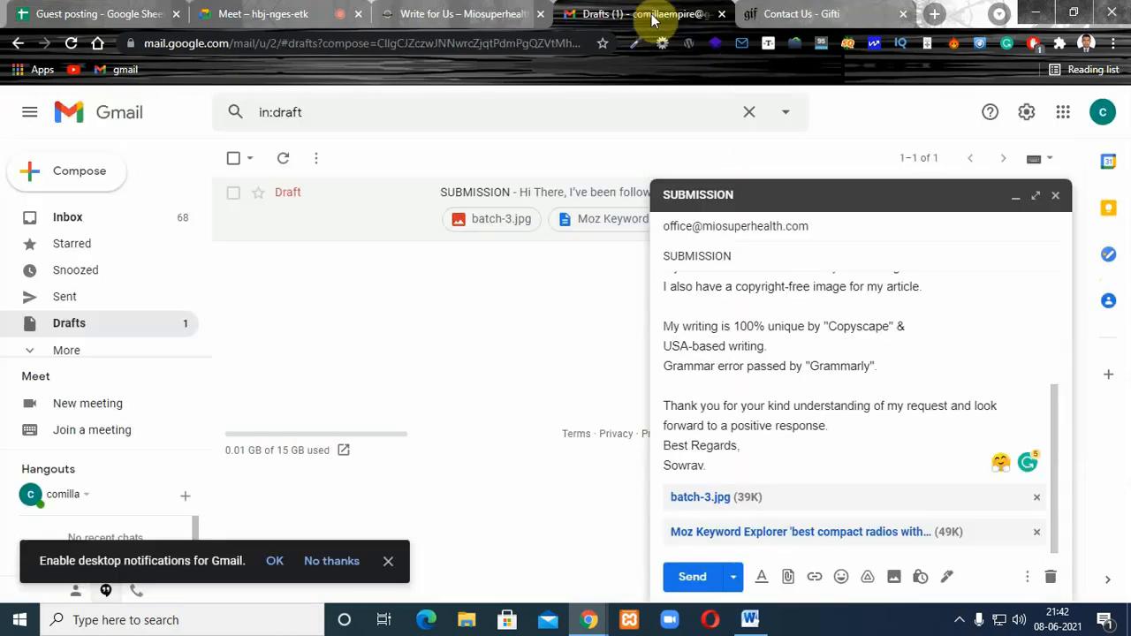
click(789, 15)
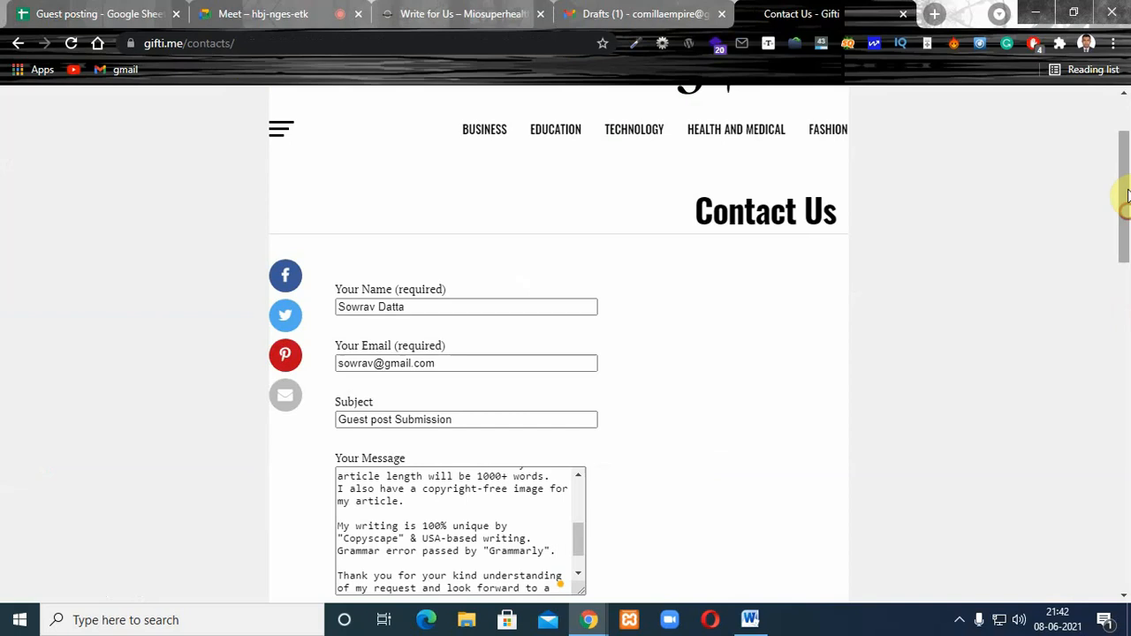
- Open the Gmail inbox in a new browser tab, leaving the completed gifti.me contact form open
mouse_move(1123, 235)
mouse_down()
mouse_move(1127, 203)
mouse_move(1123, 215)
mouse_up()
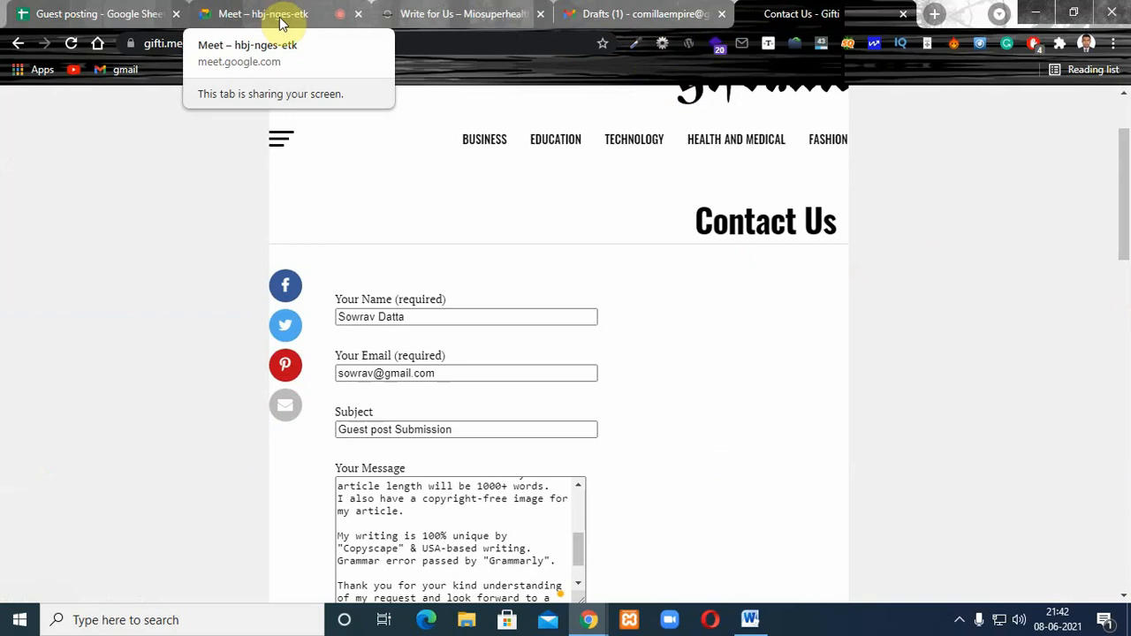
click(935, 15)
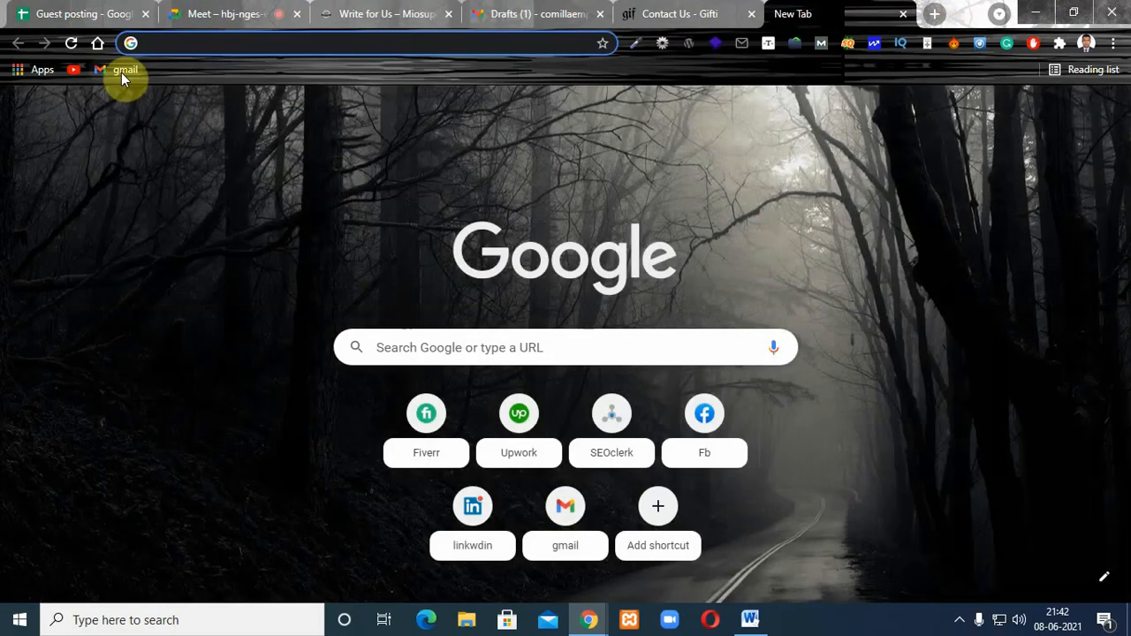
click(121, 70)
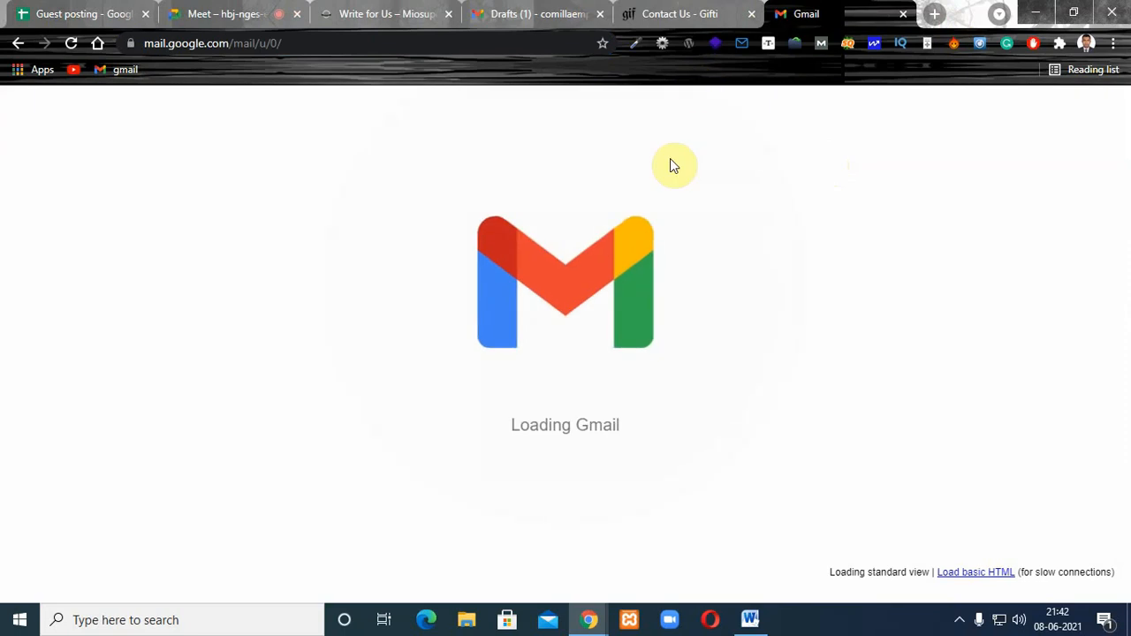
- Search Google in another new tab for "health"write for us, with the word health in quotation marks
click(933, 13)
click(170, 43)
text(healt)
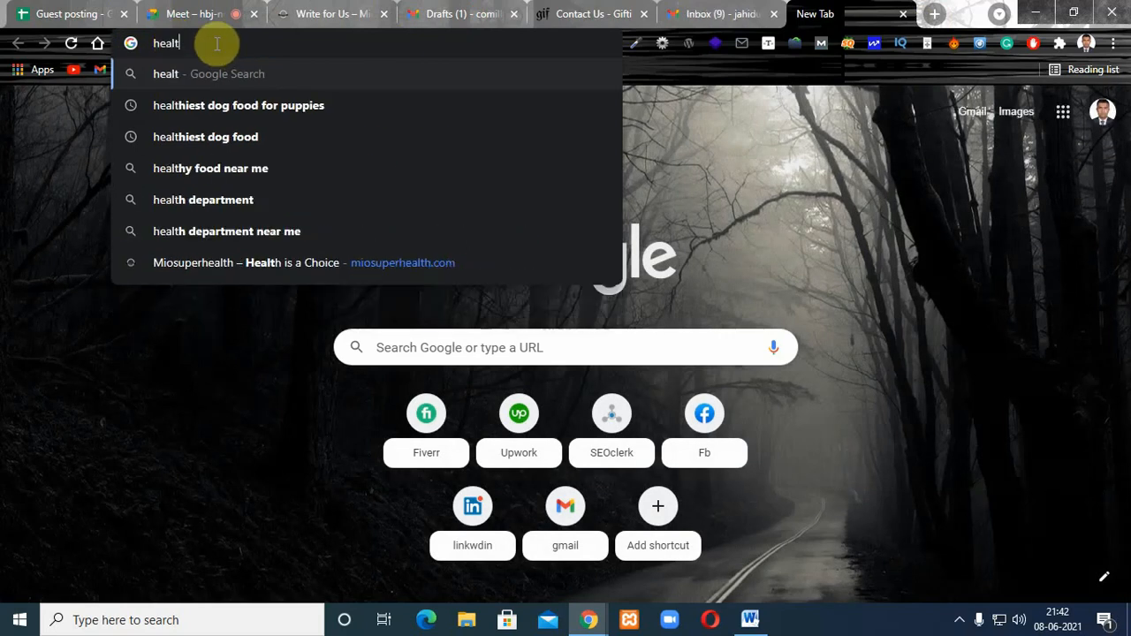
text(h)
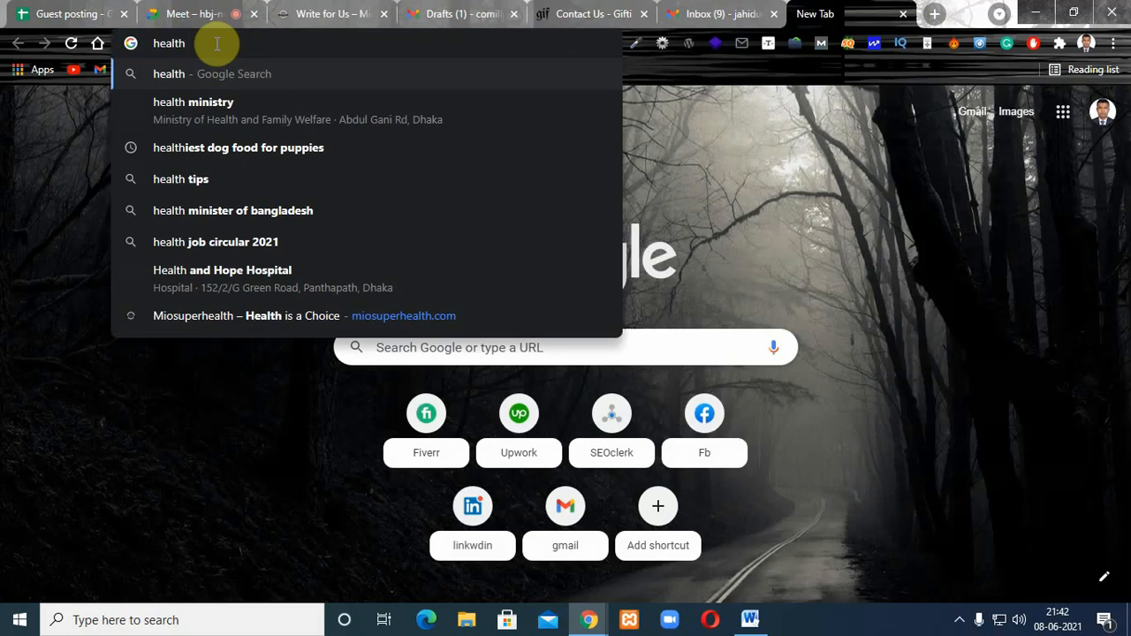
text(")
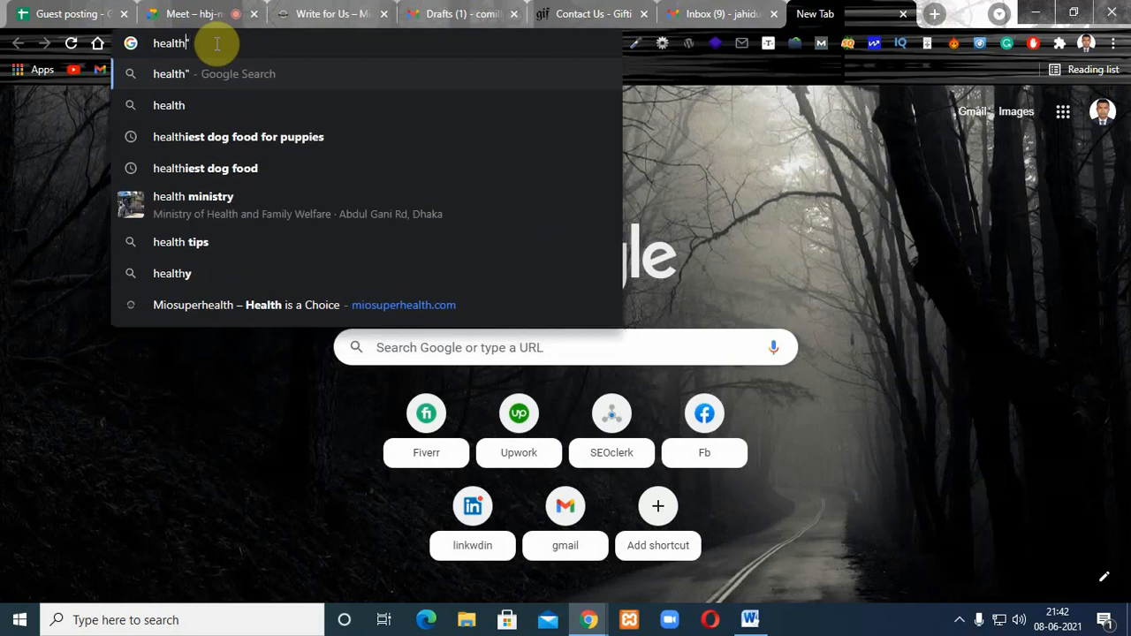
key(Home)
text(")
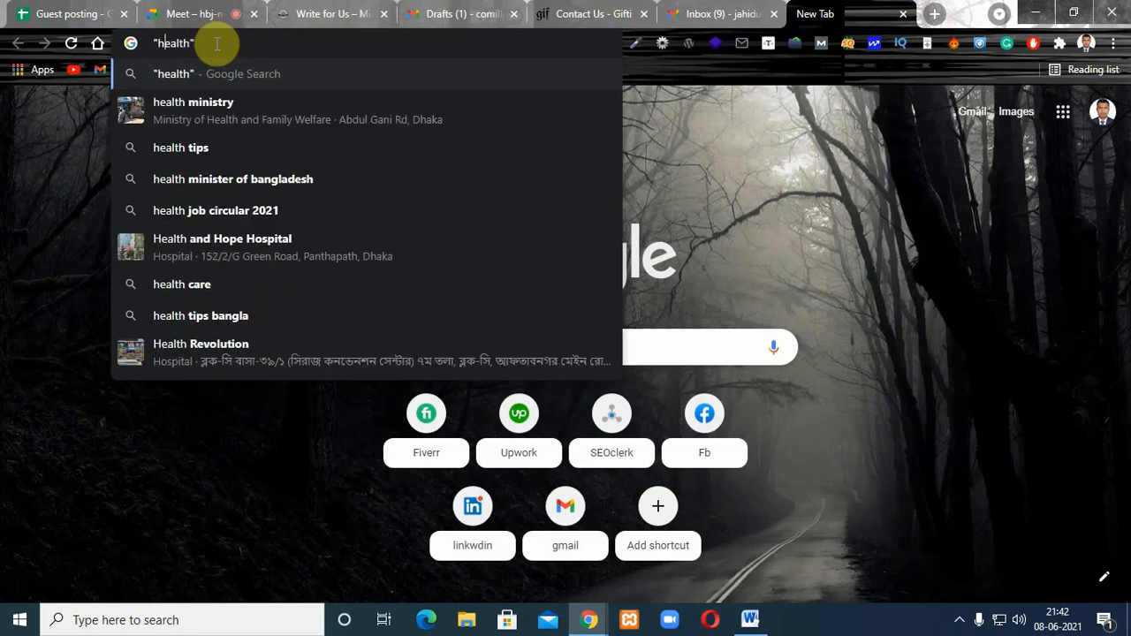
text(w)
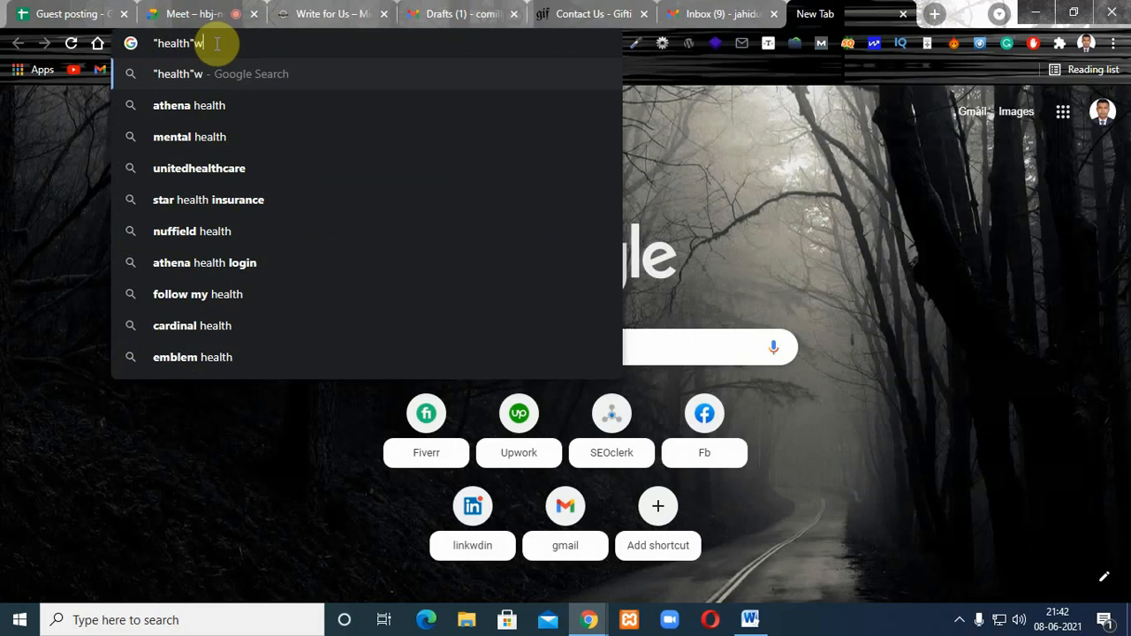
text(rite for us)
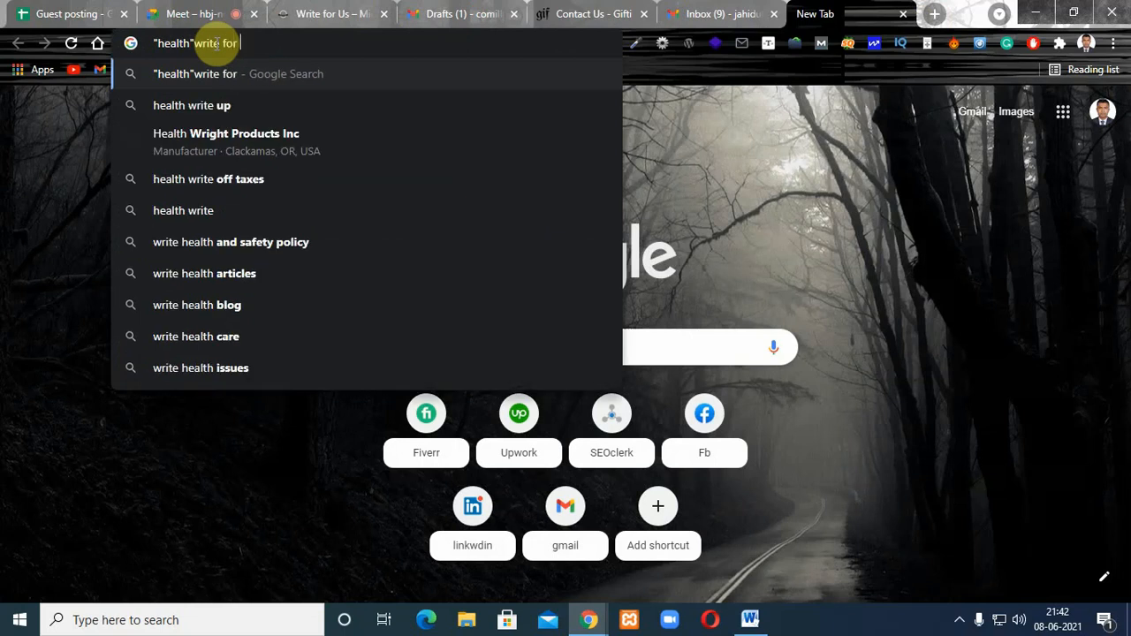
key(Return)
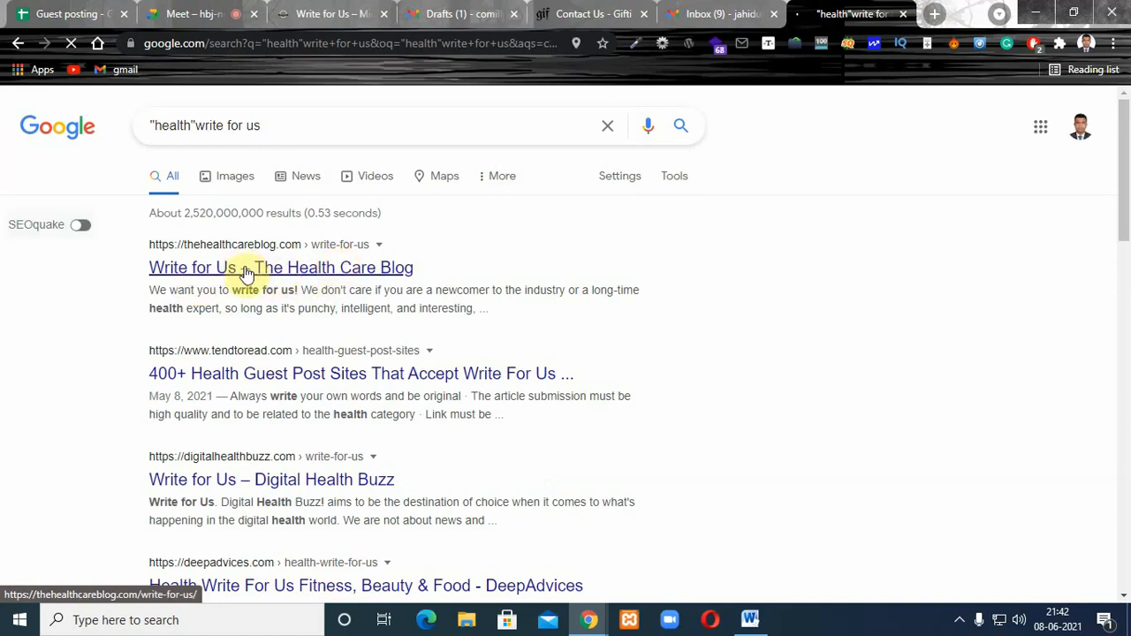
- Open the "Write for Us – The Health Care Blog" result in its own tab, highlight the search query, and switch to the blog page
right_click(246, 272)
click(270, 281)
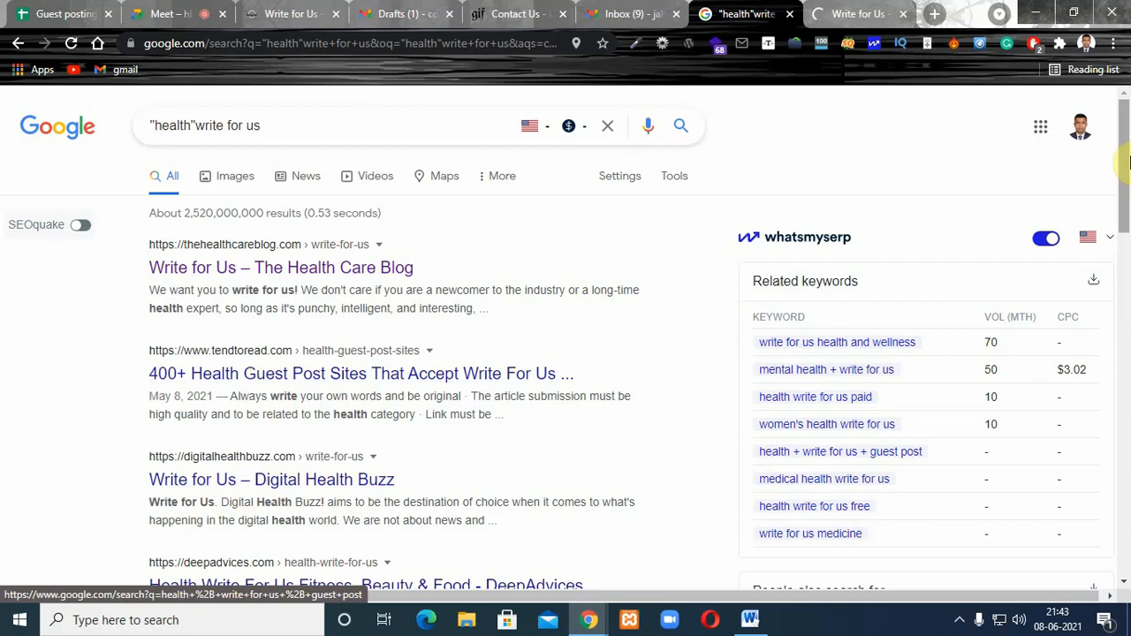
scroll(1129, 162, down, 3)
scroll(1128, 162, up, 3)
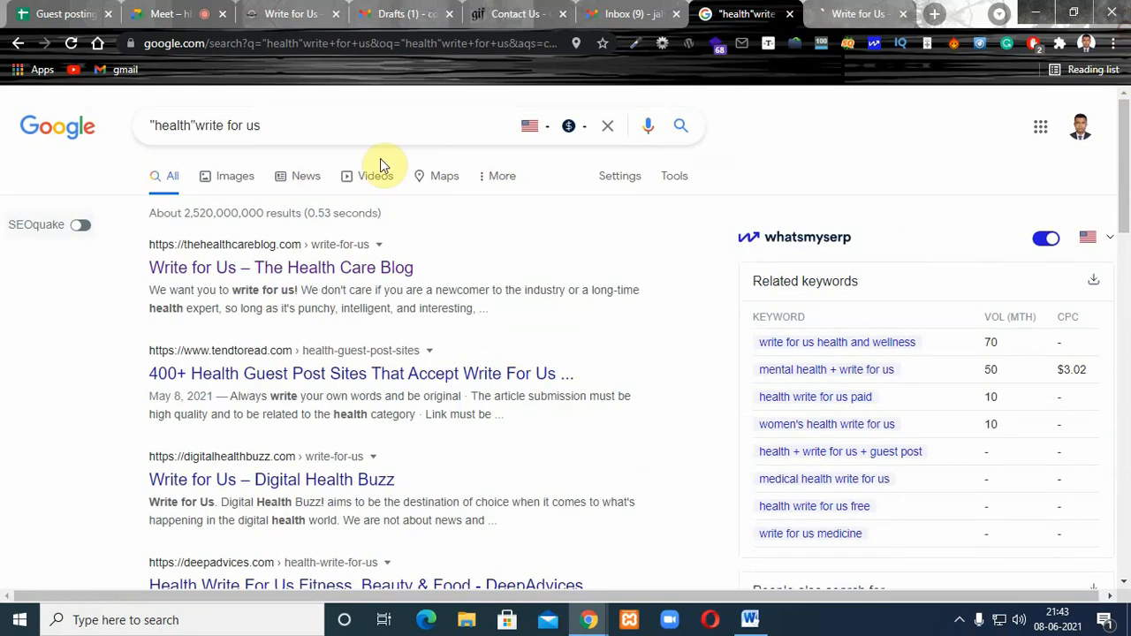
drag(278, 125, 121, 129)
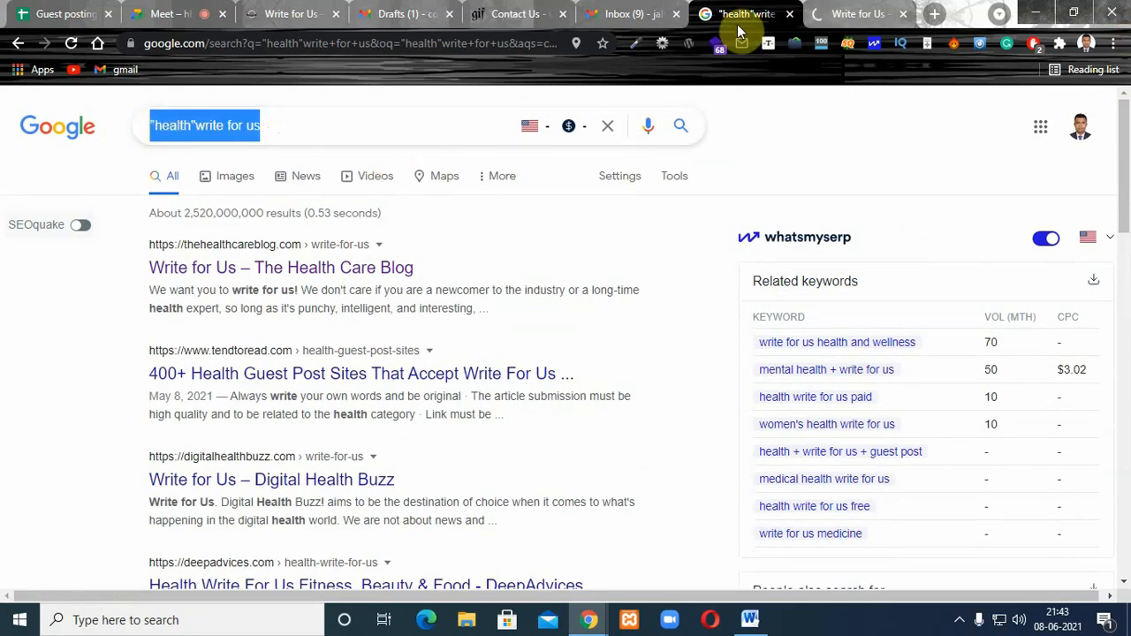
click(835, 13)
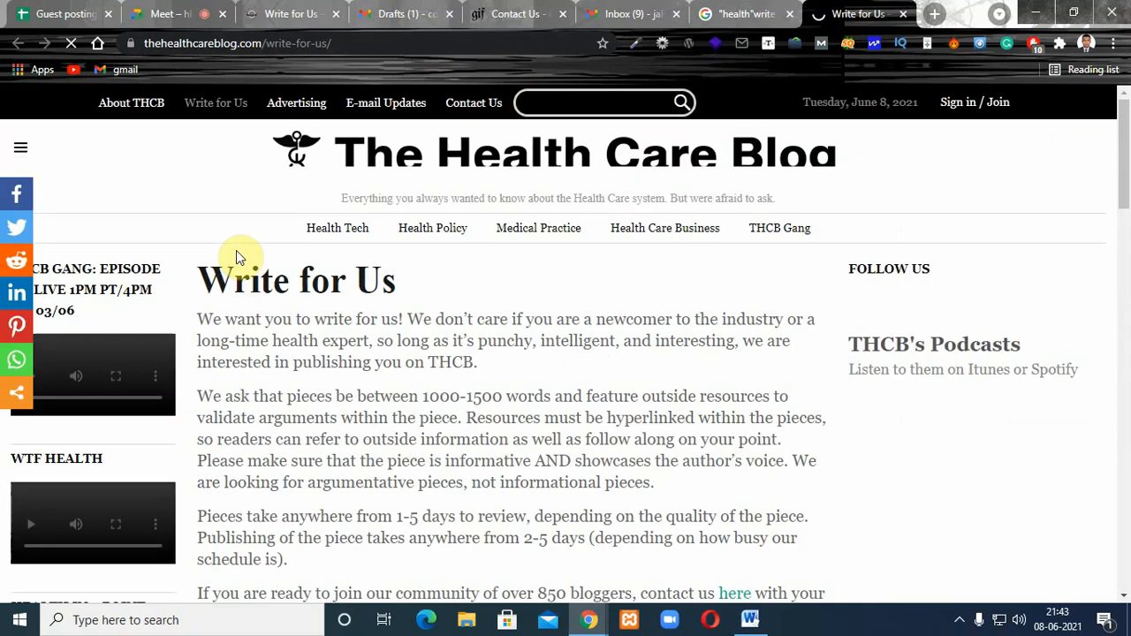
- Review The Health Care Blog's Write for Us guidelines, highlighting the 1000-1500 word length requirement, and return to the page's beginning
scroll(1126, 204, down, 2)
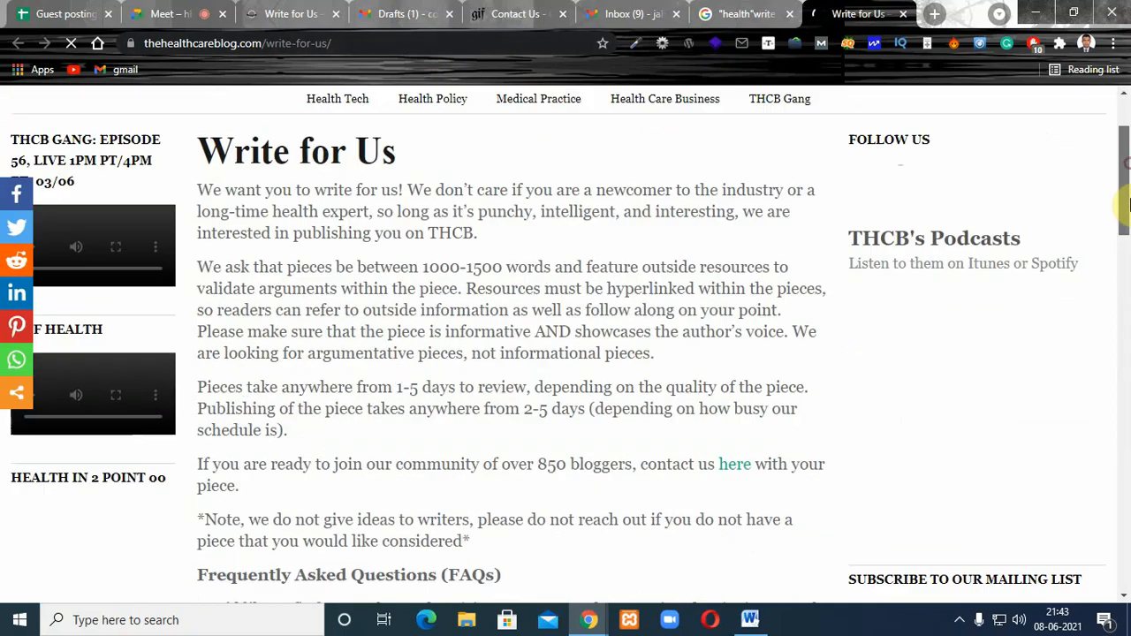
scroll(1126, 205, down, 1)
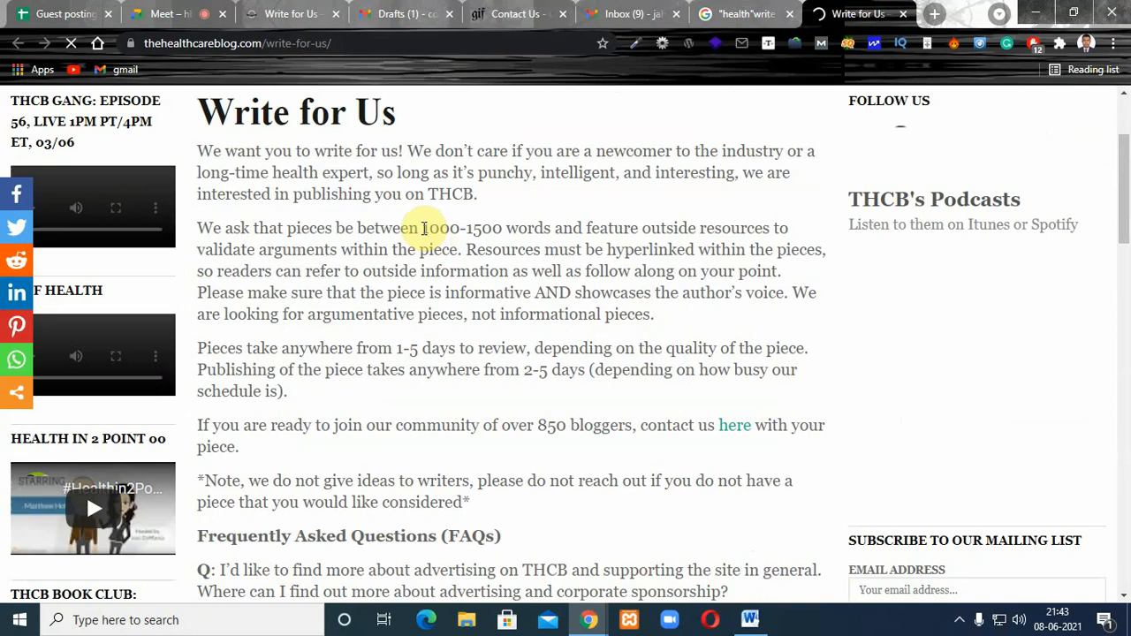
drag(425, 228, 502, 228)
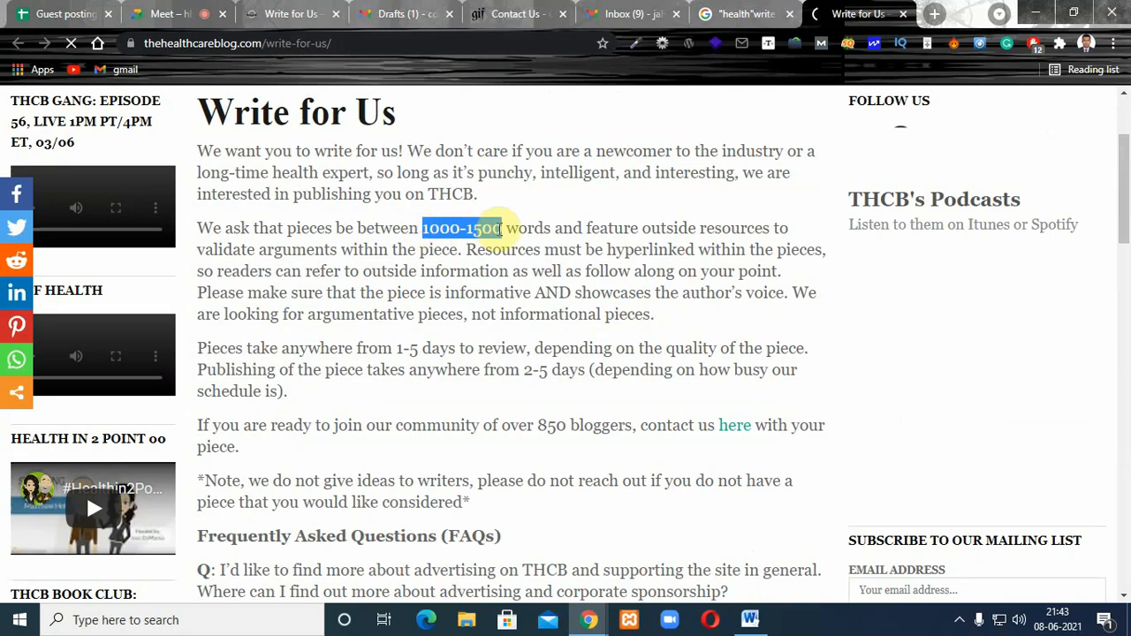
click(492, 228)
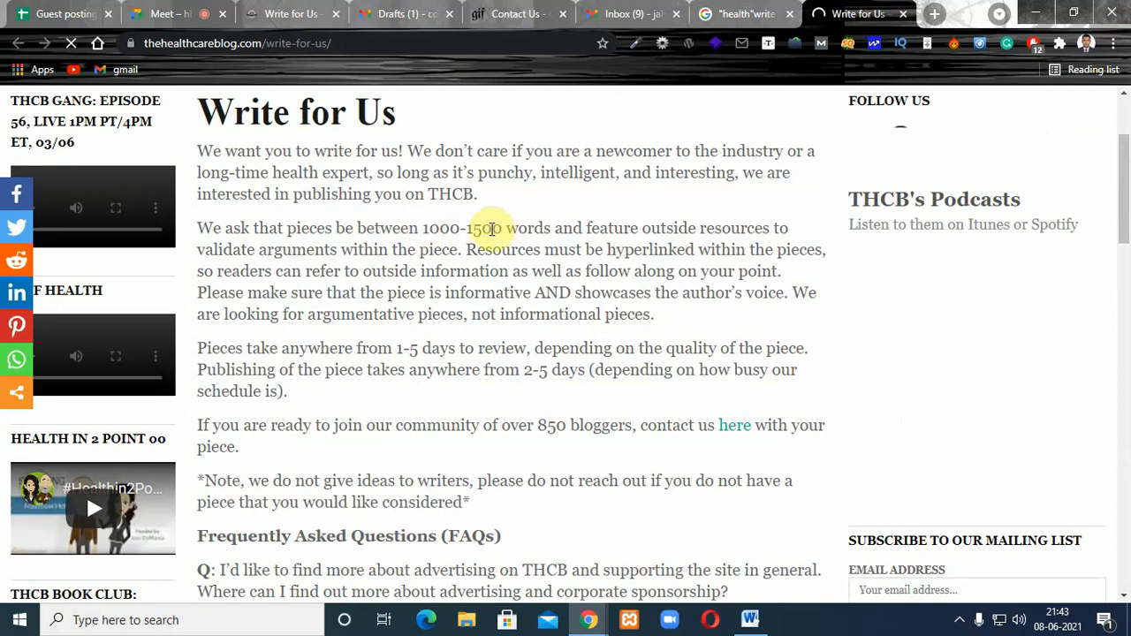
drag(1127, 205, 1127, 182)
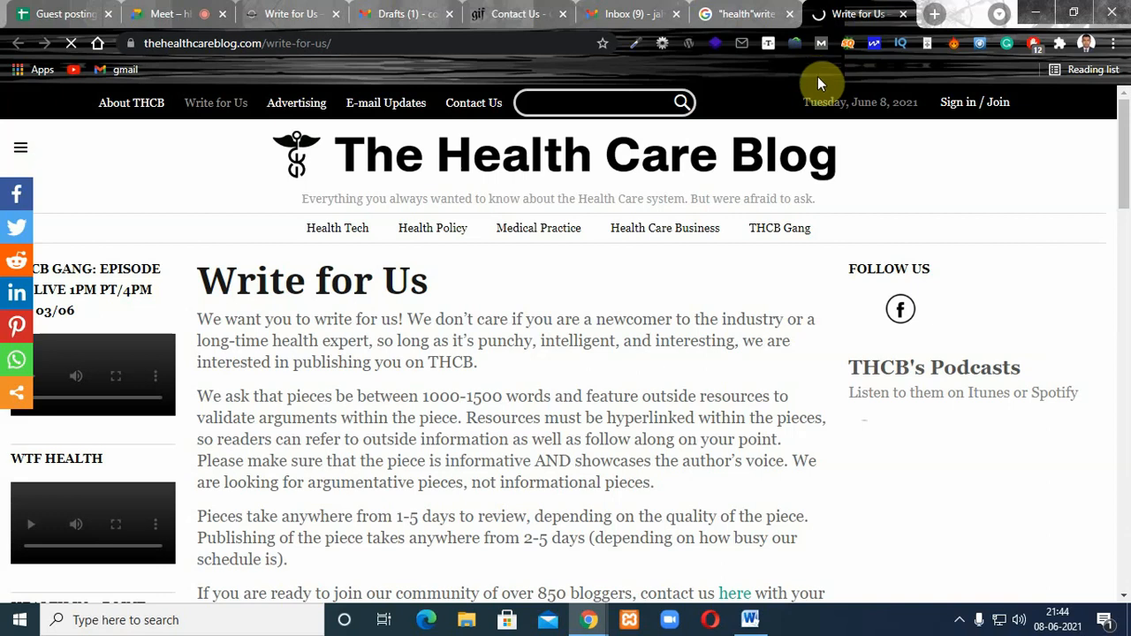
click(960, 621)
right_click(926, 585)
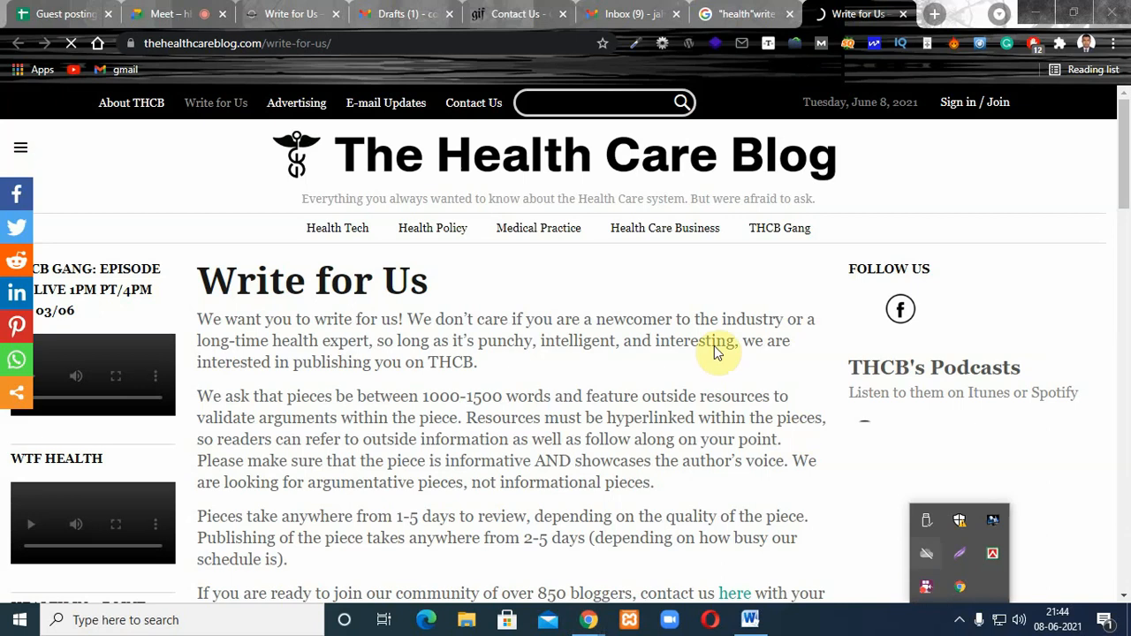